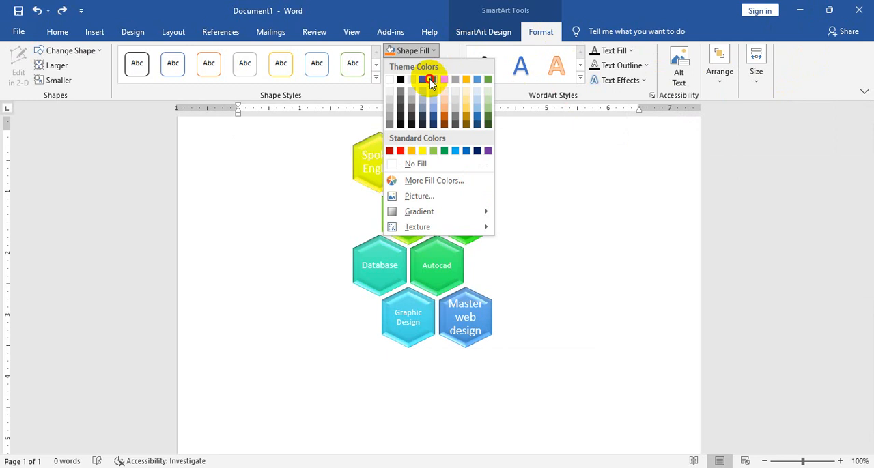
Fill the MS Office hexagon with a blue theme color and give the PHP hexagon a red outline
{"action": "left_click", "coordinate": [423, 79]}
{"action": "left_click", "coordinate": [630, 197]}
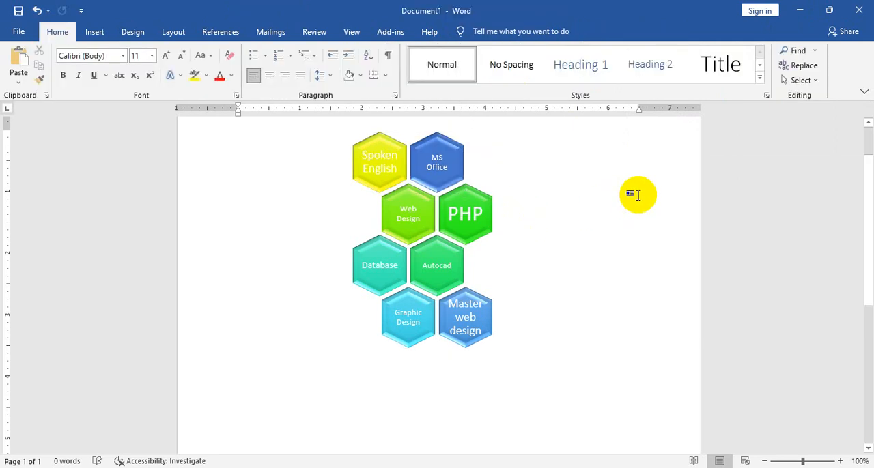
{"action": "left_click", "coordinate": [489, 189]}
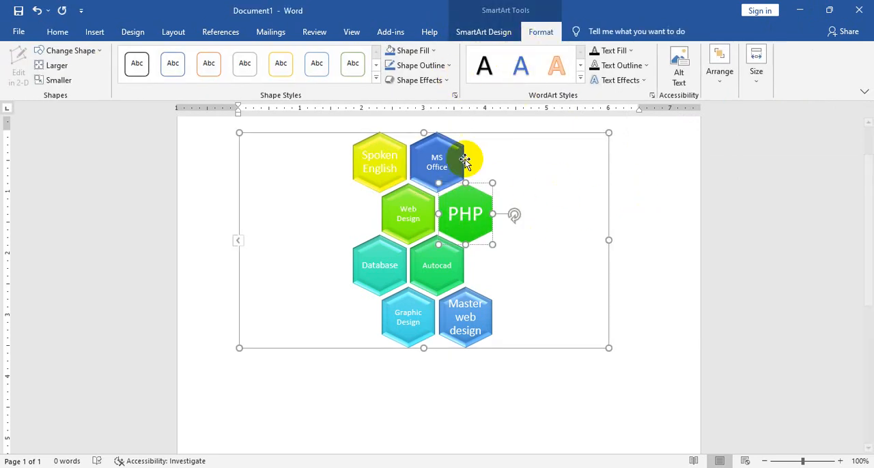
{"action": "left_click", "coordinate": [445, 65]}
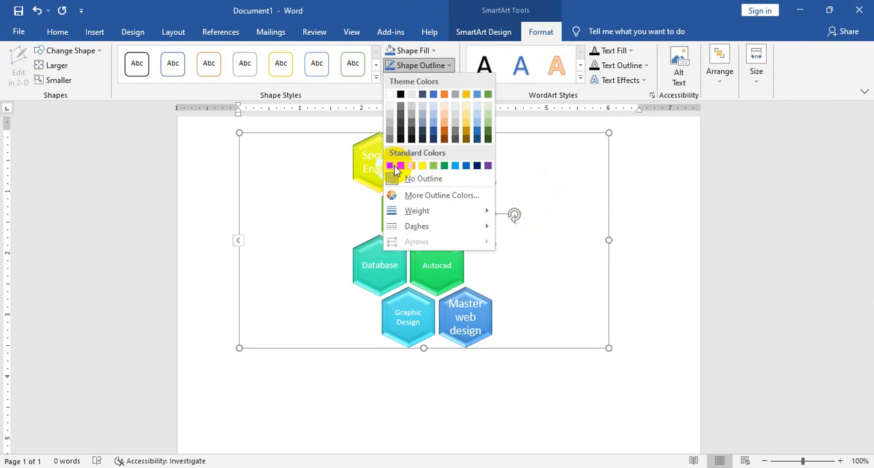
{"action": "left_click", "coordinate": [400, 166]}
{"action": "left_click", "coordinate": [652, 250]}
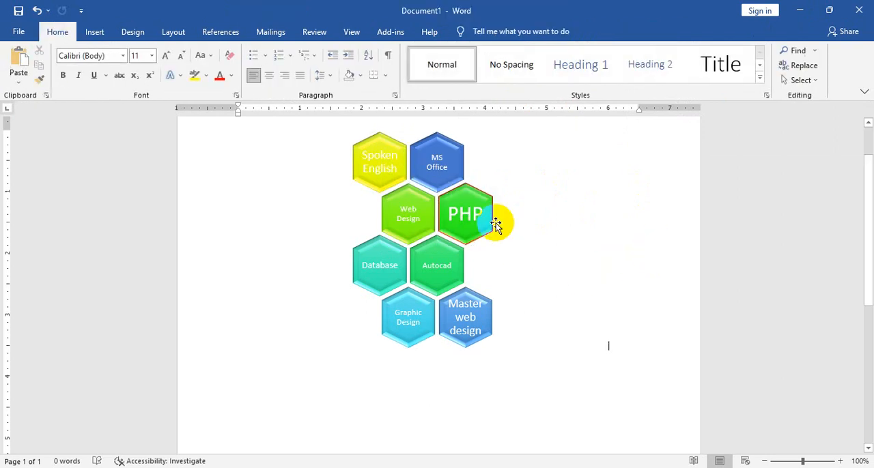
Delete the entire hexagon SmartArt graphic from the page
{"action": "left_click", "coordinate": [460, 201]}
{"action": "left_click", "coordinate": [540, 31]}
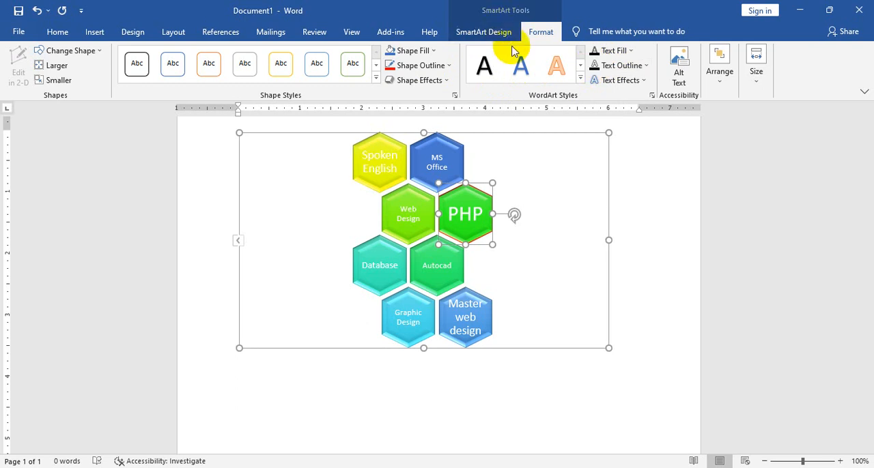
{"action": "left_click", "coordinate": [608, 188]}
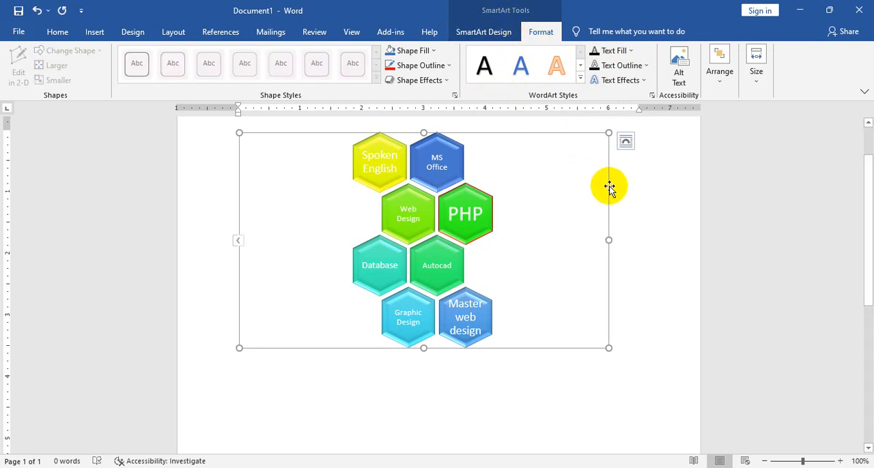
{"action": "key", "text": "Delete"}
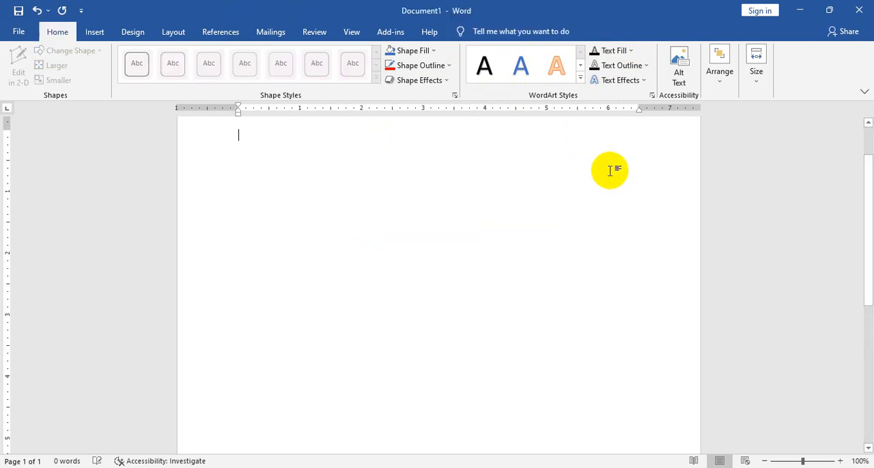
Open the Insert Chart dialog and preview the Line, Pie, Bar, X Y (Scatter), Map, Surface and Radar chart types
{"action": "left_click", "coordinate": [94, 33]}
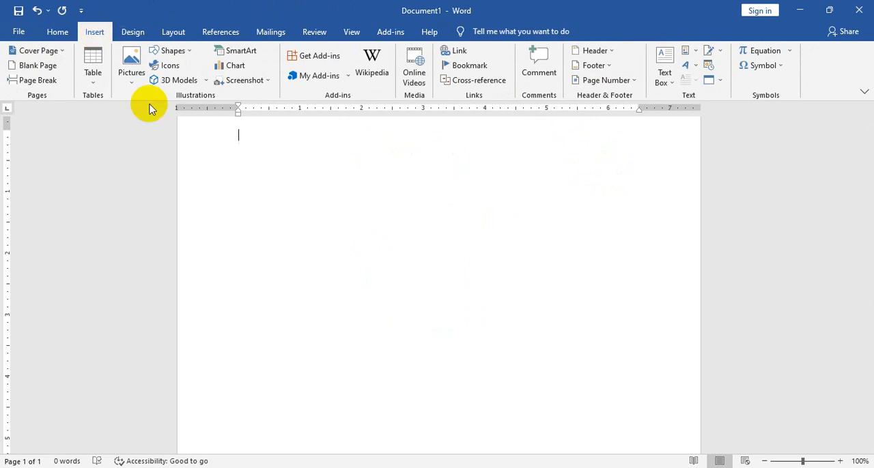
{"action": "left_click", "coordinate": [235, 68]}
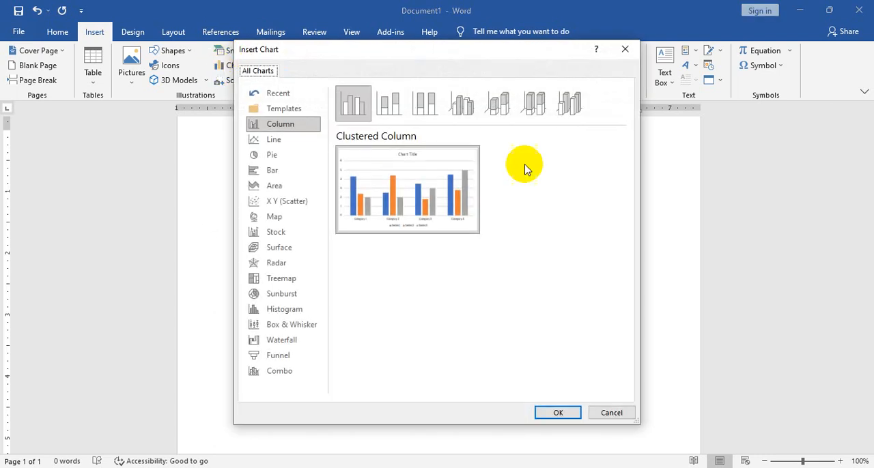
{"action": "left_click", "coordinate": [277, 139]}
{"action": "left_click", "coordinate": [280, 156]}
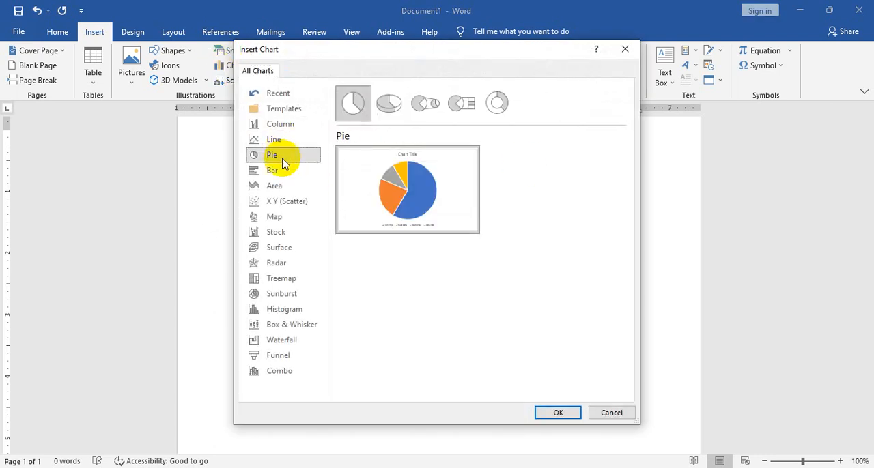
{"action": "left_click", "coordinate": [283, 171]}
{"action": "left_click", "coordinate": [287, 201]}
{"action": "left_click", "coordinate": [286, 217]}
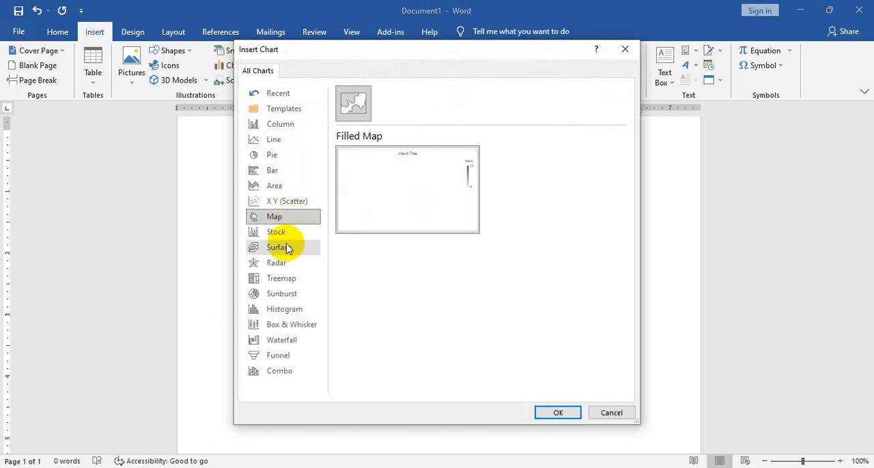
{"action": "left_click", "coordinate": [285, 249]}
{"action": "left_click", "coordinate": [287, 263]}
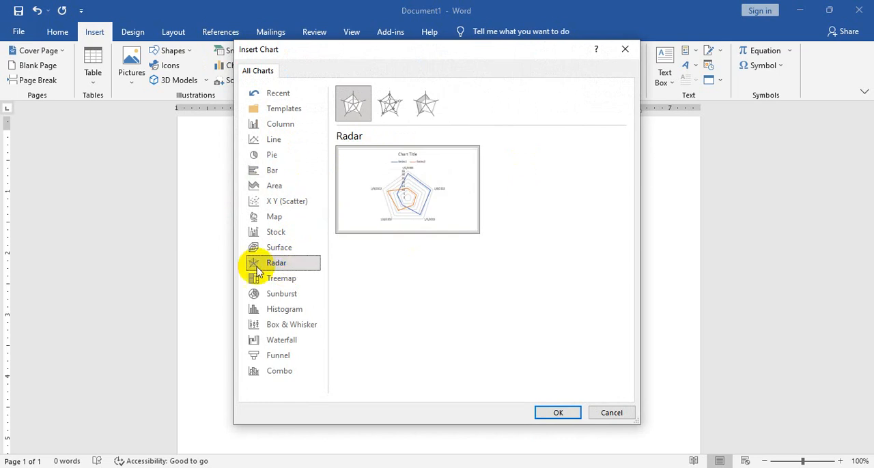
Preview the Stock, Radar, Sunburst, Box & Whisker, Waterfall, Funnel and Combo chart types
{"action": "left_click", "coordinate": [290, 233]}
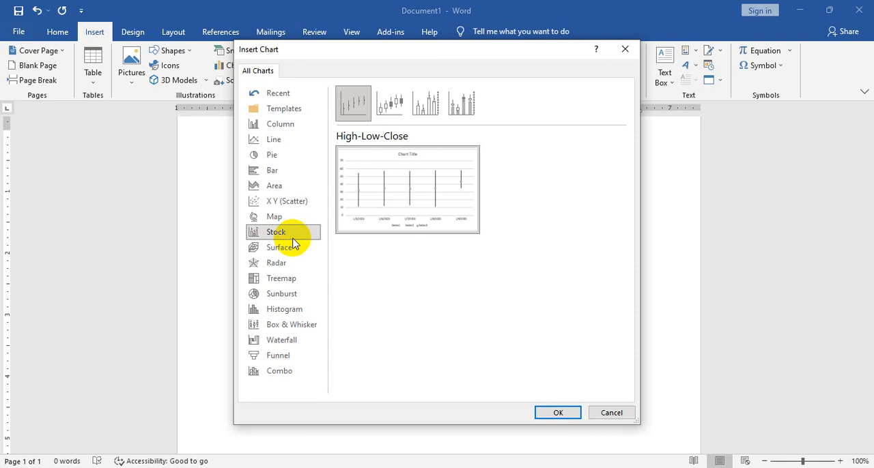
{"action": "left_click", "coordinate": [276, 262]}
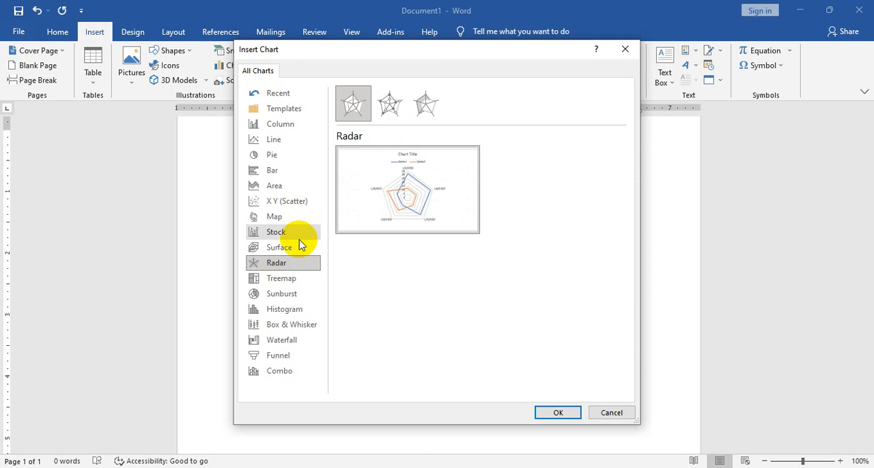
{"action": "left_click", "coordinate": [287, 293]}
{"action": "left_click", "coordinate": [292, 326]}
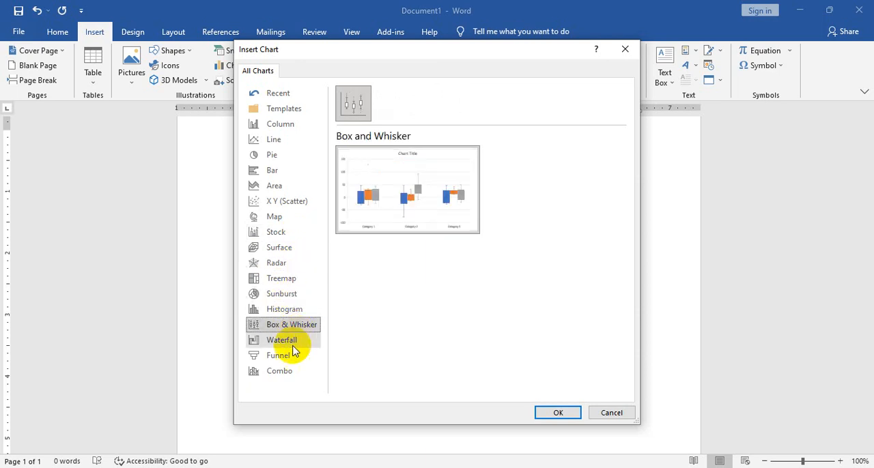
{"action": "left_click", "coordinate": [292, 341]}
{"action": "left_click", "coordinate": [289, 355]}
{"action": "left_click", "coordinate": [292, 372]}
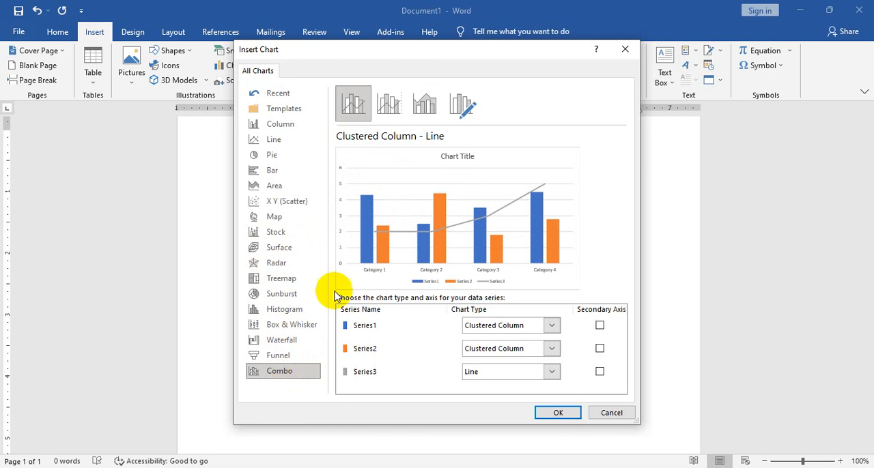
Look again at the Line, Pie, Area, Bar and X Y (Scatter) chart types to compare their previews
{"action": "left_click", "coordinate": [290, 140]}
{"action": "left_click", "coordinate": [291, 156]}
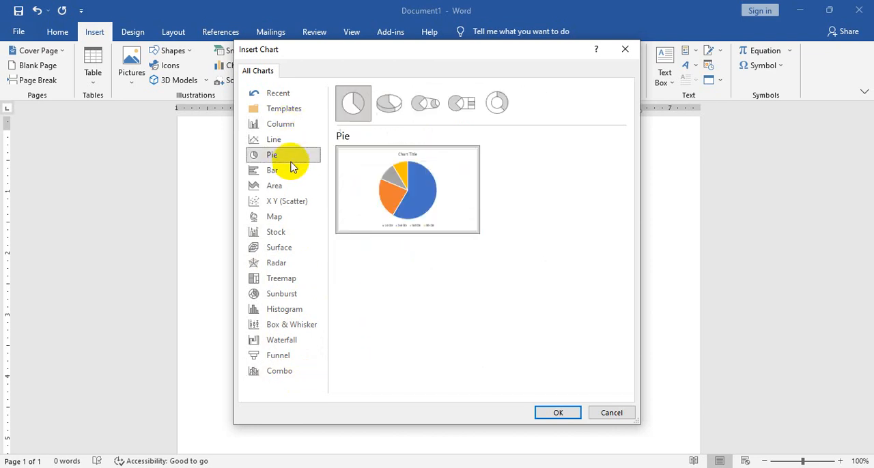
{"action": "left_click", "coordinate": [280, 185]}
{"action": "left_click", "coordinate": [275, 171]}
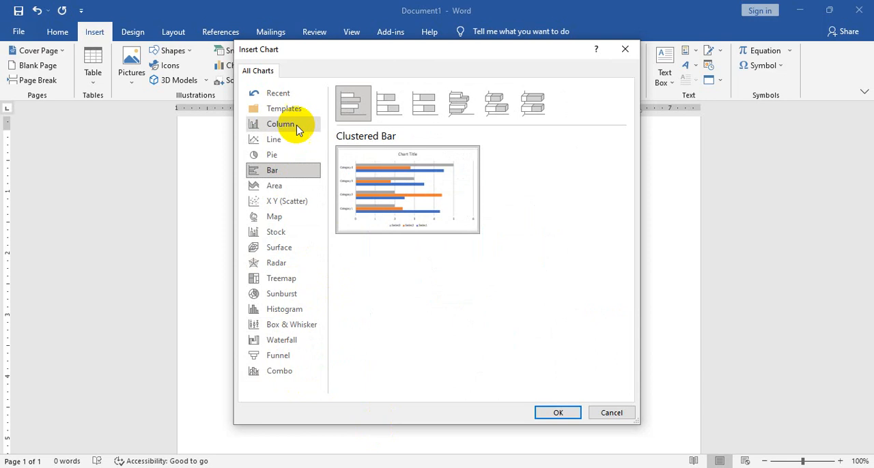
{"action": "left_click", "coordinate": [275, 186]}
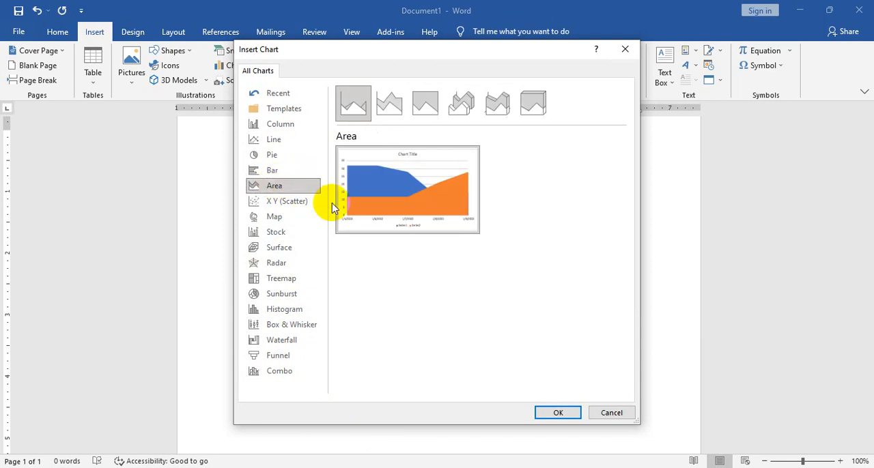
{"action": "left_click", "coordinate": [273, 205]}
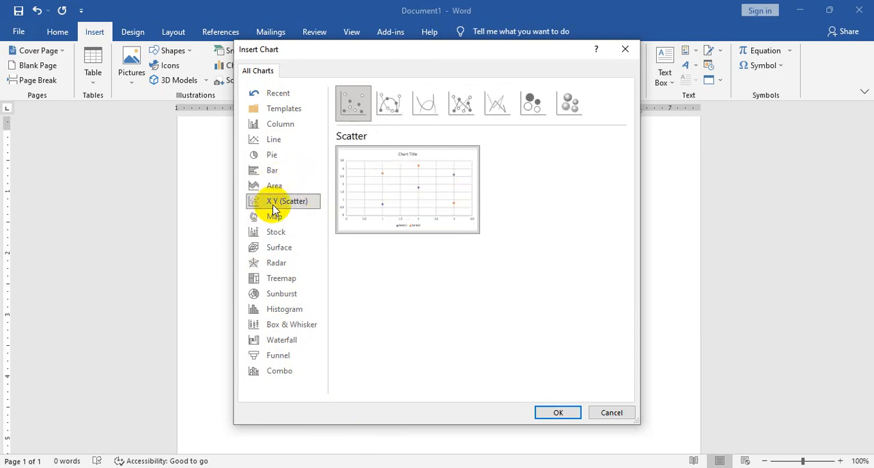
Preview the pie chart variants, including 3-D Pie, Pie of Pie and Bar of Pie
{"action": "left_click", "coordinate": [285, 157]}
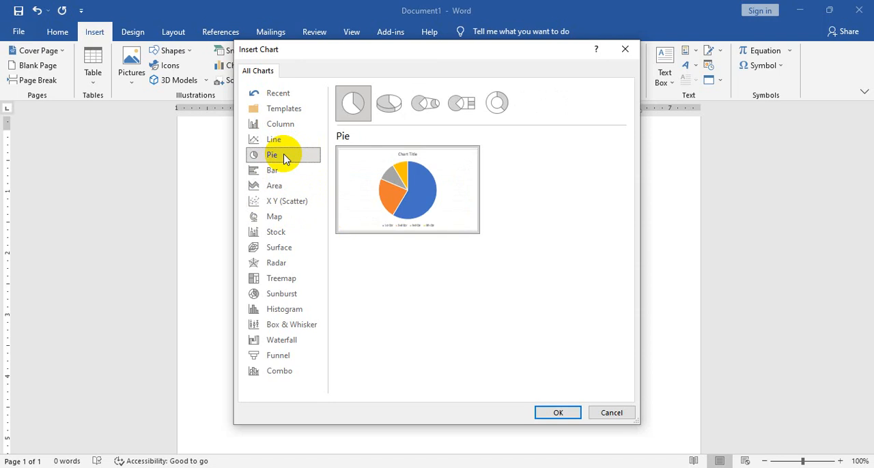
{"action": "left_click", "coordinate": [403, 108]}
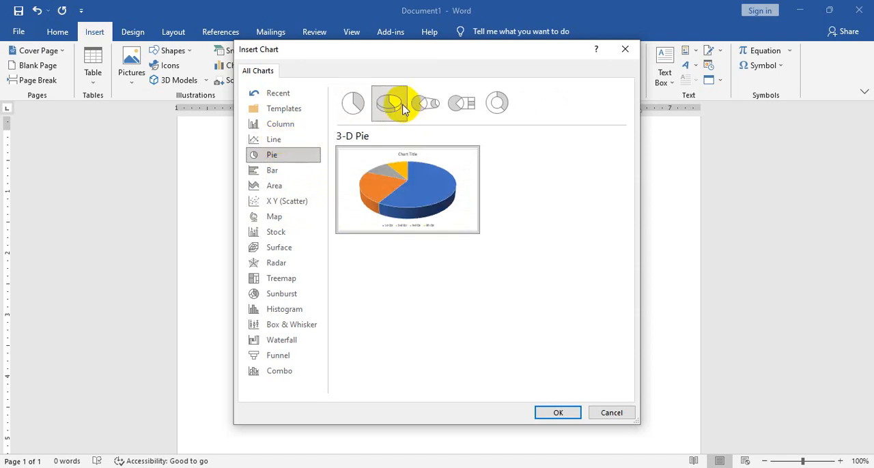
{"action": "left_click", "coordinate": [425, 104]}
{"action": "left_click", "coordinate": [462, 103]}
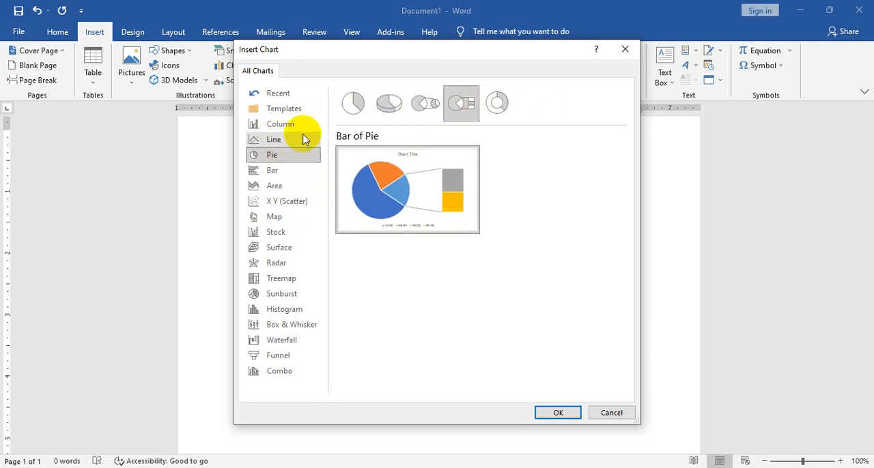
Preview the line chart variants, from Stacked Line and Line with Markers through to 3-D Line
{"action": "left_click", "coordinate": [301, 139]}
{"action": "left_click", "coordinate": [393, 104]}
{"action": "left_click", "coordinate": [426, 104]}
{"action": "left_click", "coordinate": [462, 104]}
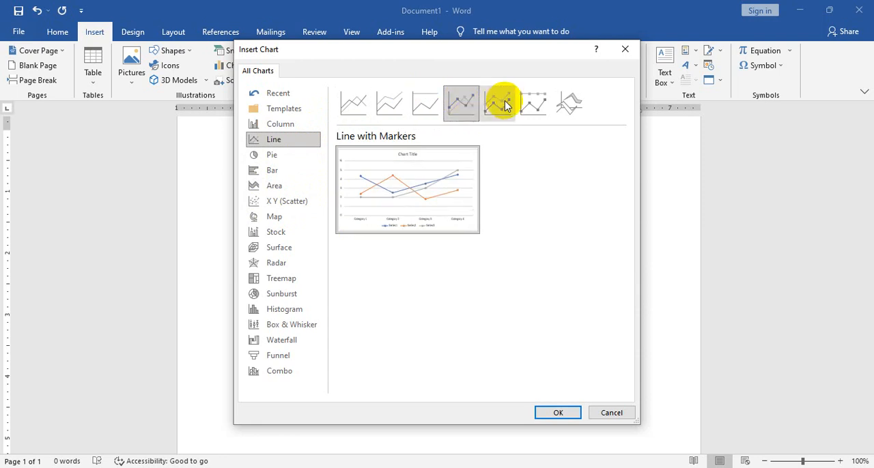
{"action": "left_click", "coordinate": [497, 104]}
{"action": "left_click", "coordinate": [549, 103]}
{"action": "left_click", "coordinate": [567, 106]}
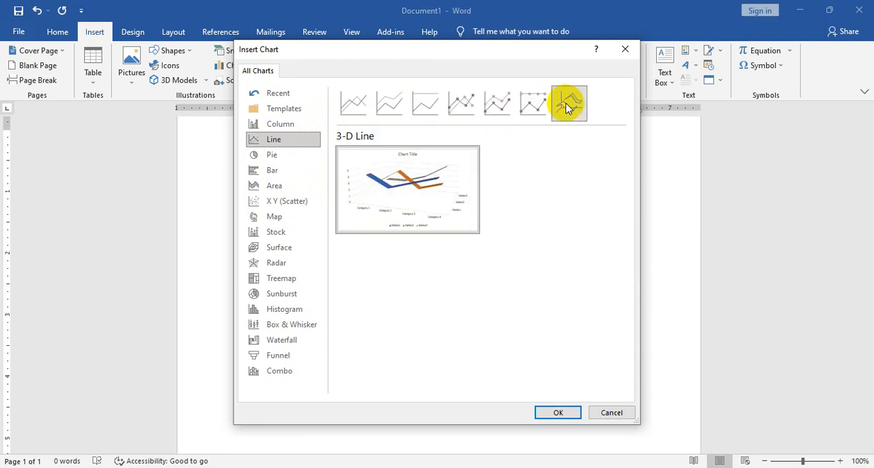
Compare the first three column chart variants and insert a Clustered Column chart into the document
{"action": "left_click", "coordinate": [272, 125]}
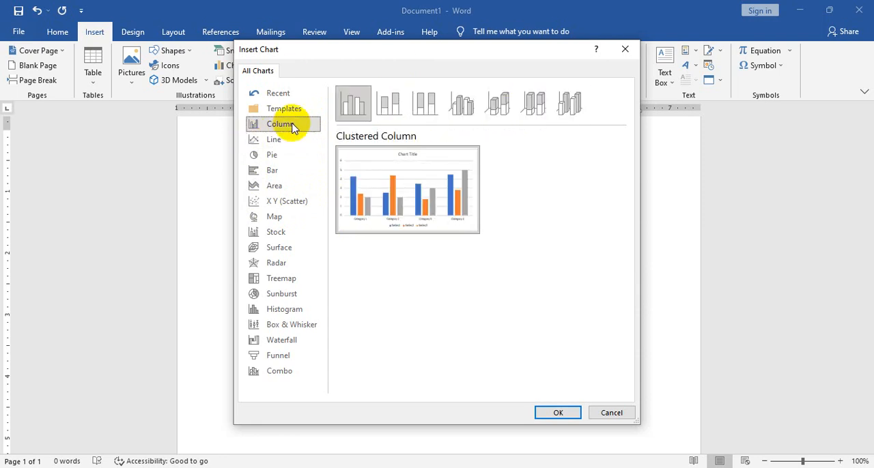
{"action": "left_click", "coordinate": [378, 103]}
{"action": "left_click", "coordinate": [425, 102]}
{"action": "left_click", "coordinate": [353, 102]}
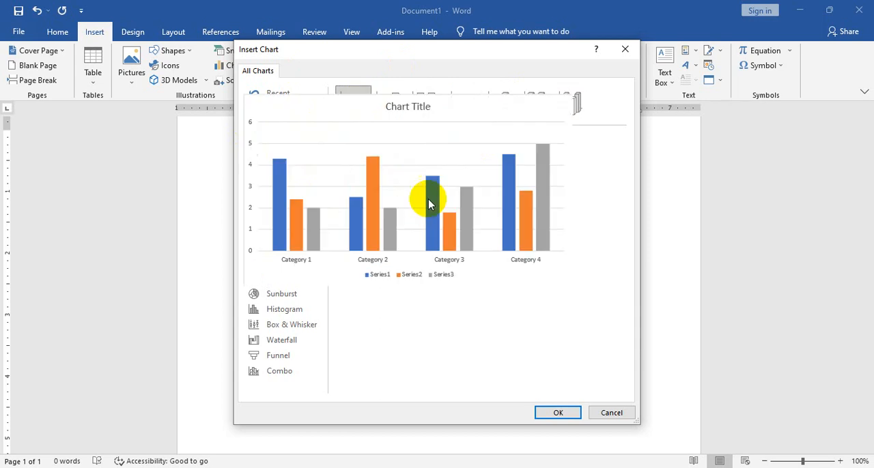
{"action": "left_click", "coordinate": [559, 413]}
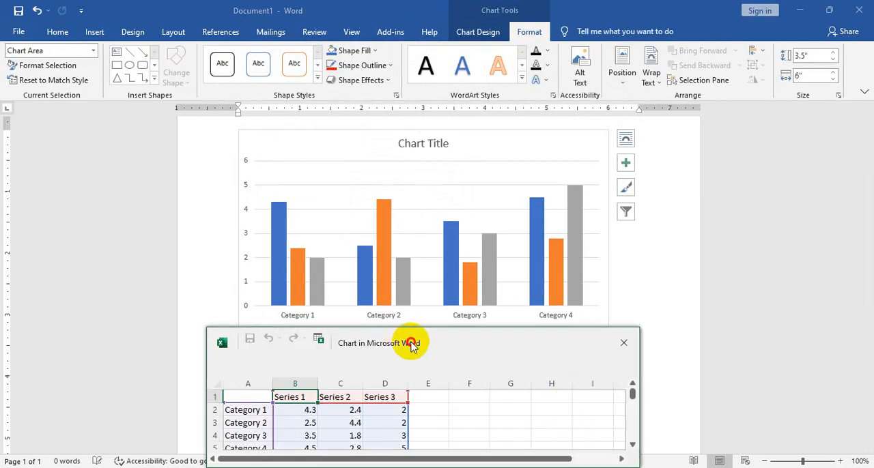
Move the chart data window over the chart and dismiss its Get Genuine Office notice
{"action": "left_click_drag", "start_coordinate": [411, 344], "coordinate": [324, 171]}
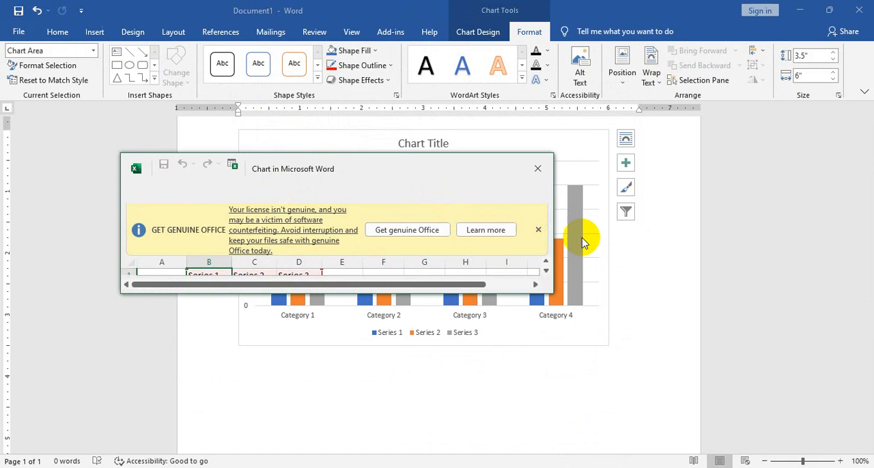
{"action": "left_click", "coordinate": [538, 229]}
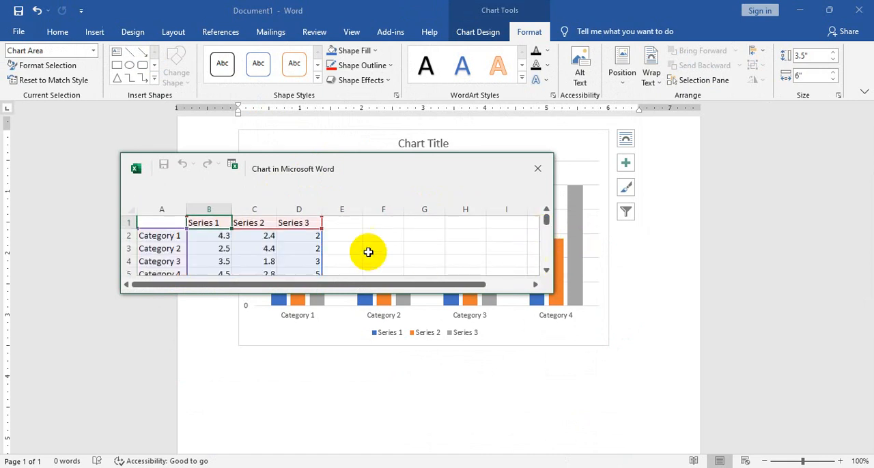
{"action": "scroll", "coordinate": [369, 251], "scroll_direction": "down", "scroll_amount": 1}
{"action": "scroll", "coordinate": [369, 251], "scroll_direction": "up", "scroll_amount": 1}
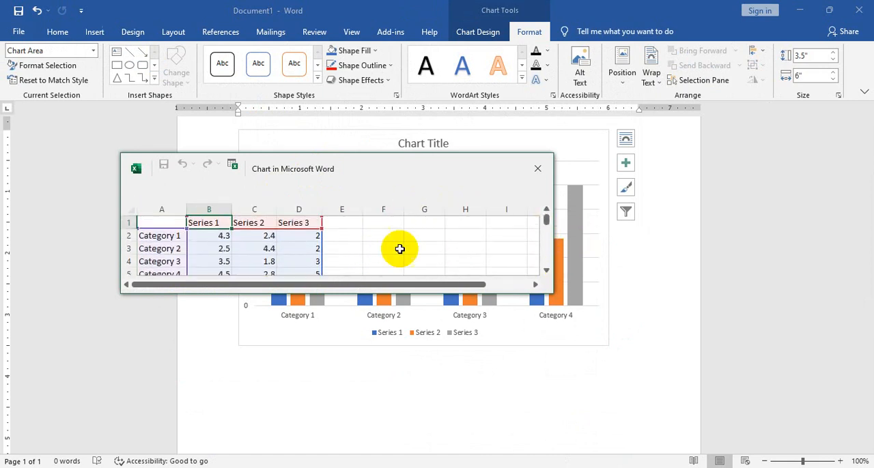
Replace the Category 1 and Category 2 labels in the chart data with two people's first names
{"action": "left_click", "coordinate": [179, 235]}
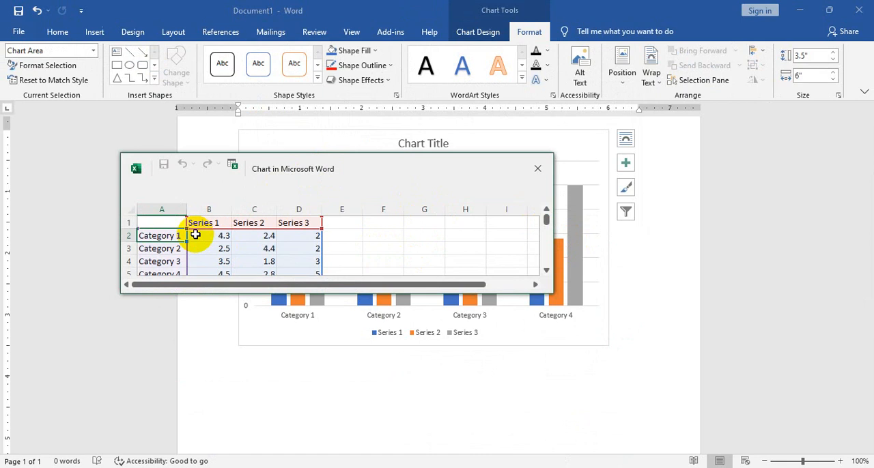
{"action": "type", "text": "Salam"}
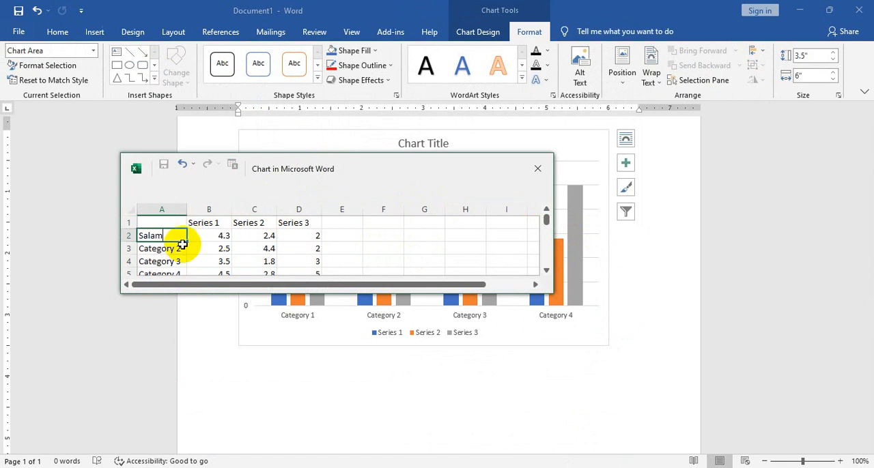
{"action": "key", "text": "Return"}
{"action": "type", "text": "sarwar"}
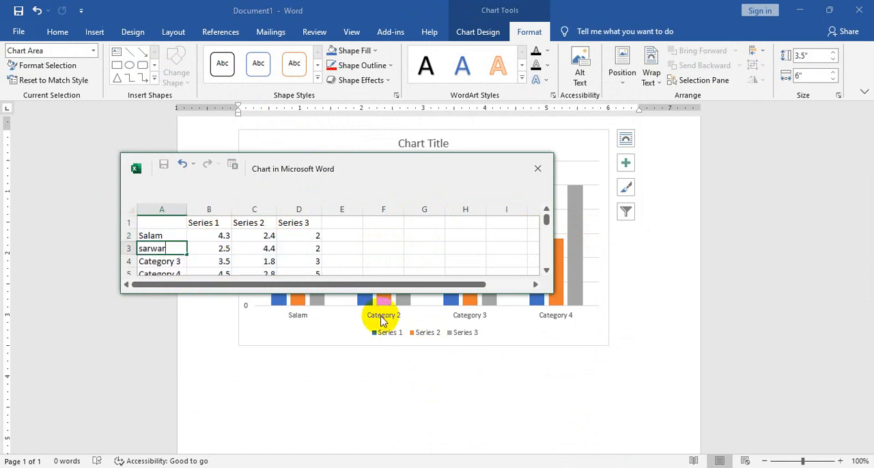
{"action": "key", "text": "Return"}
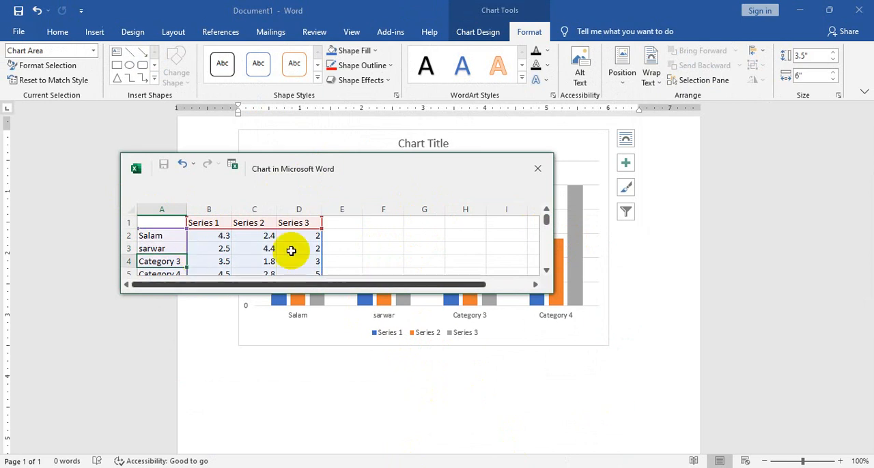
Replace the Category 3 and Category 4 labels in the chart data with two more people's first names
{"action": "scroll", "coordinate": [205, 246], "scroll_direction": "down", "scroll_amount": 1}
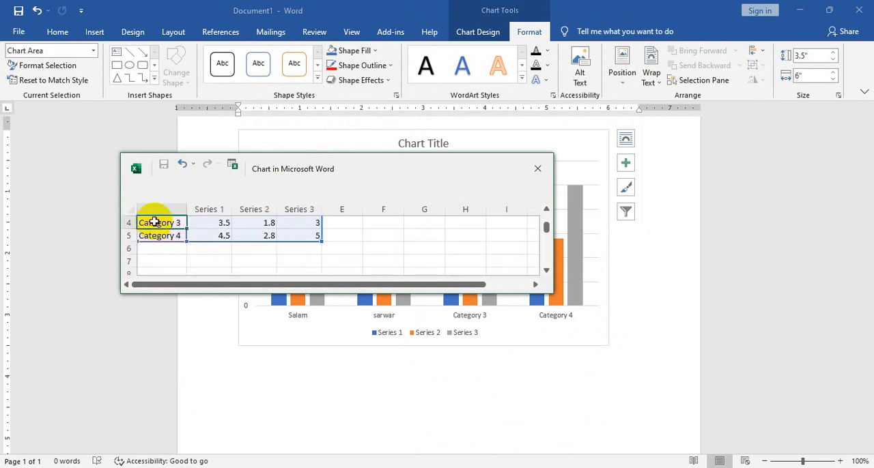
{"action": "type", "text": "sojib"}
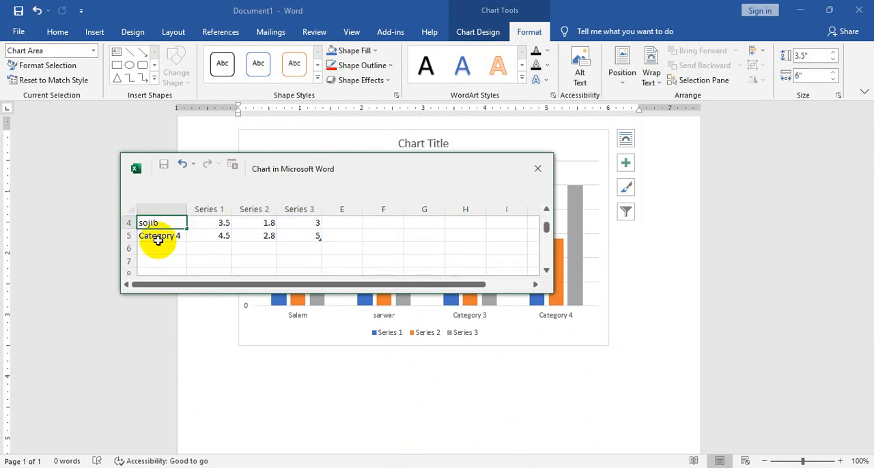
{"action": "left_click", "coordinate": [162, 242]}
{"action": "type", "text": "s"}
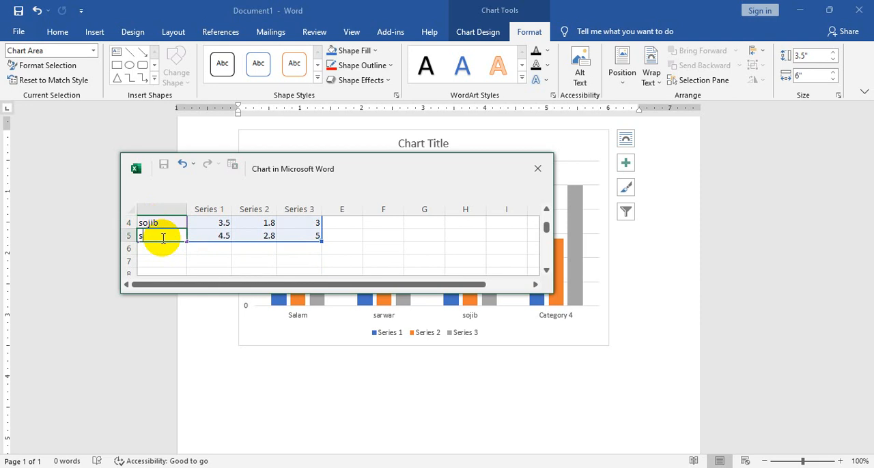
{"action": "type", "text": "hyket"}
{"action": "key", "text": "Return"}
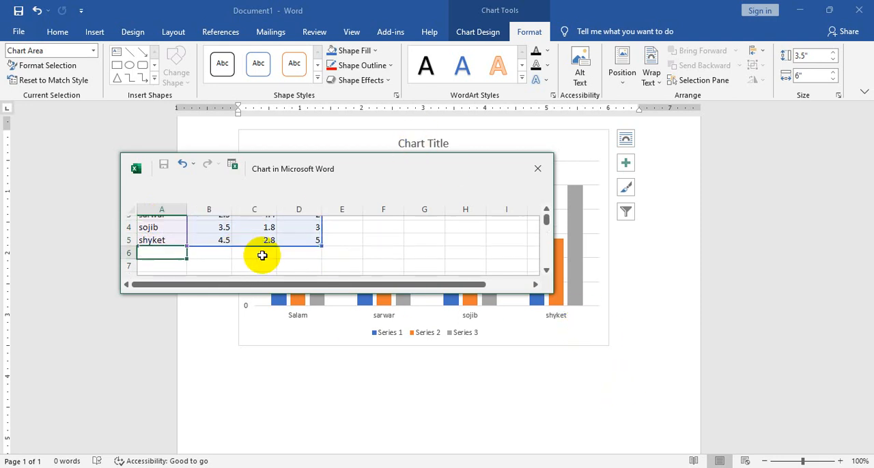
Rename the first series header to january and fill the other two headers across as february and march
{"action": "scroll", "coordinate": [263, 253], "scroll_direction": "up", "scroll_amount": 1}
{"action": "left_click", "coordinate": [206, 224]}
{"action": "type", "text": "january"}
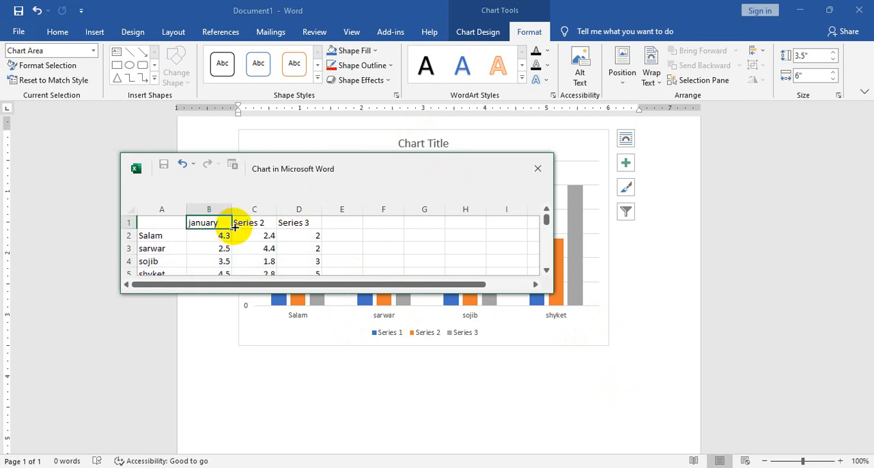
{"action": "left_click_drag", "start_coordinate": [234, 227], "coordinate": [324, 228]}
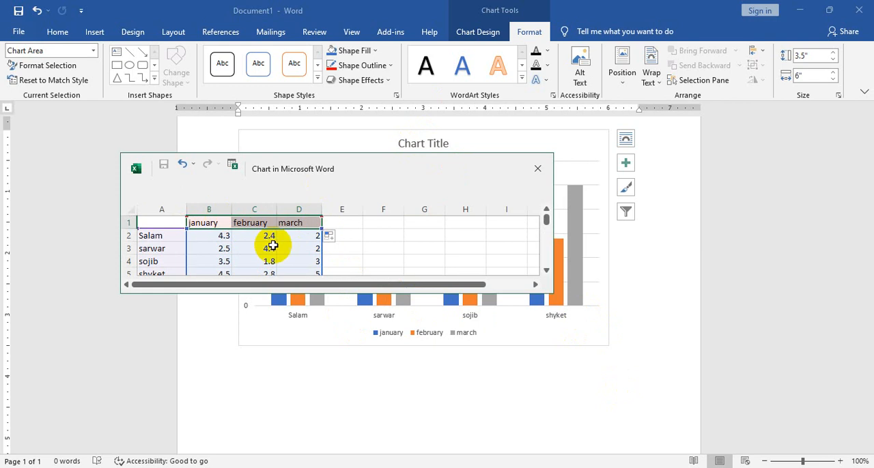
Enter 5000 and 6000 as the january values in cells B2 and B3
{"action": "left_click", "coordinate": [217, 236]}
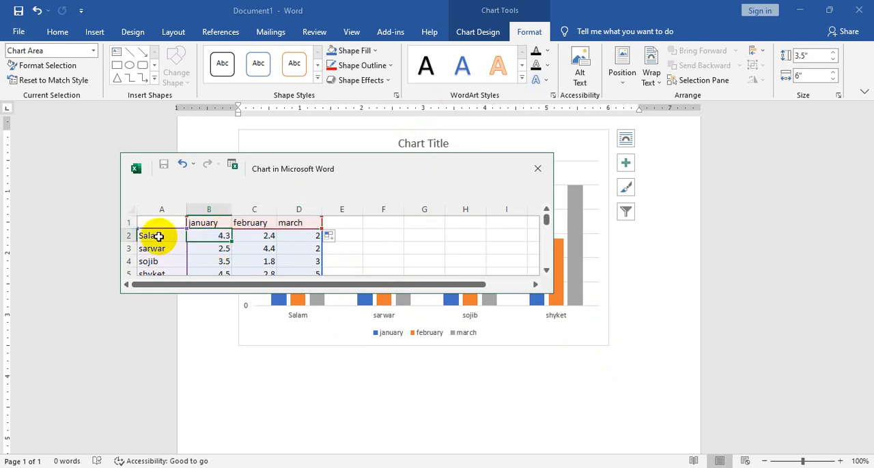
{"action": "type", "text": "5"}
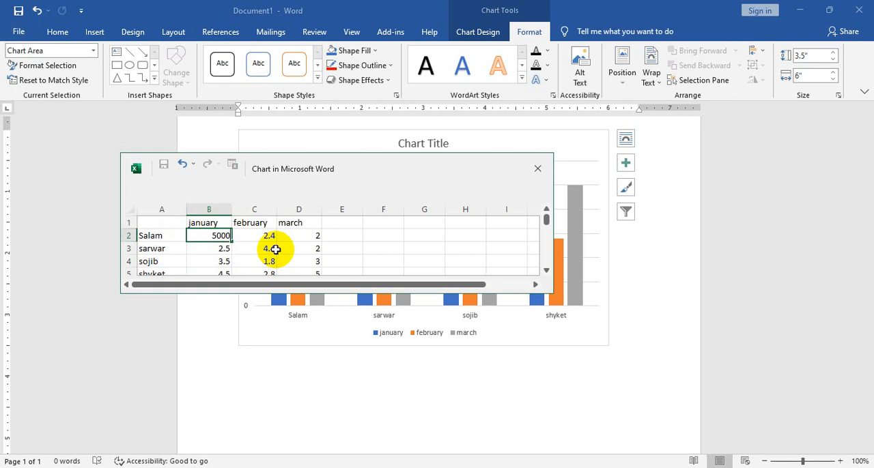
{"action": "type", "text": "000"}
{"action": "key", "text": "Return"}
{"action": "type", "text": "6"}
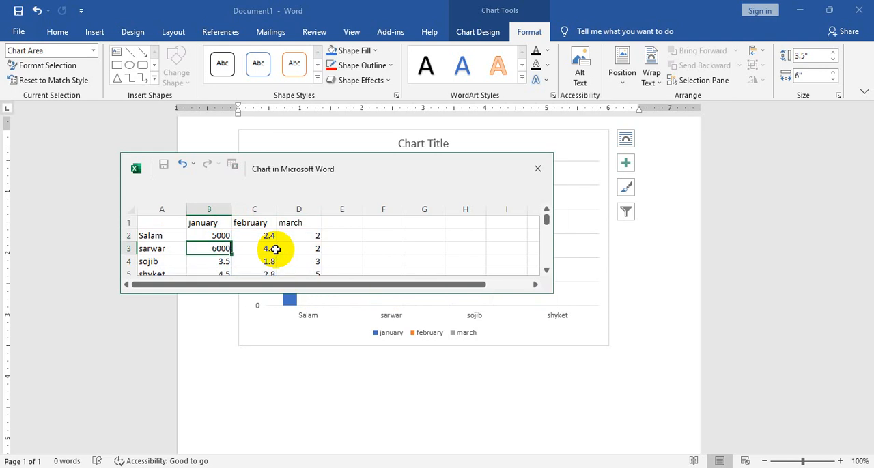
{"action": "key", "text": "Return"}
Enlarge the chart data window and extend the january series down to row 5 with 7000 and 8000
{"action": "left_click_drag", "start_coordinate": [218, 236], "coordinate": [220, 249]}
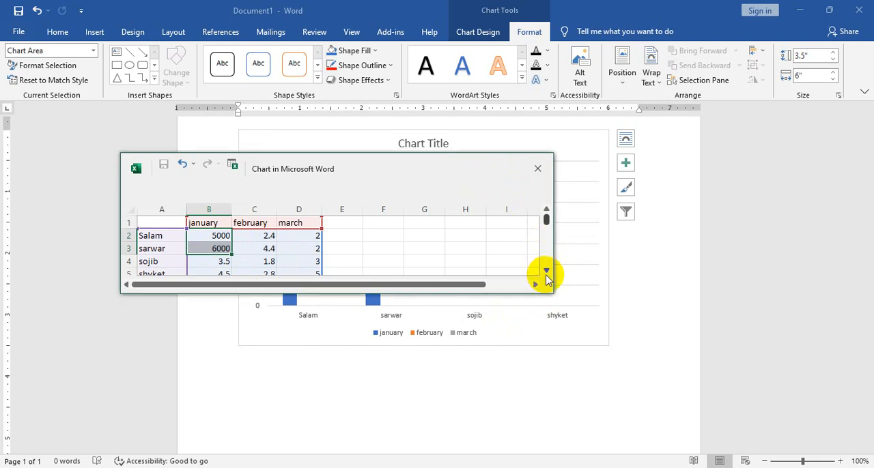
{"action": "left_click_drag", "start_coordinate": [552, 292], "coordinate": [633, 374]}
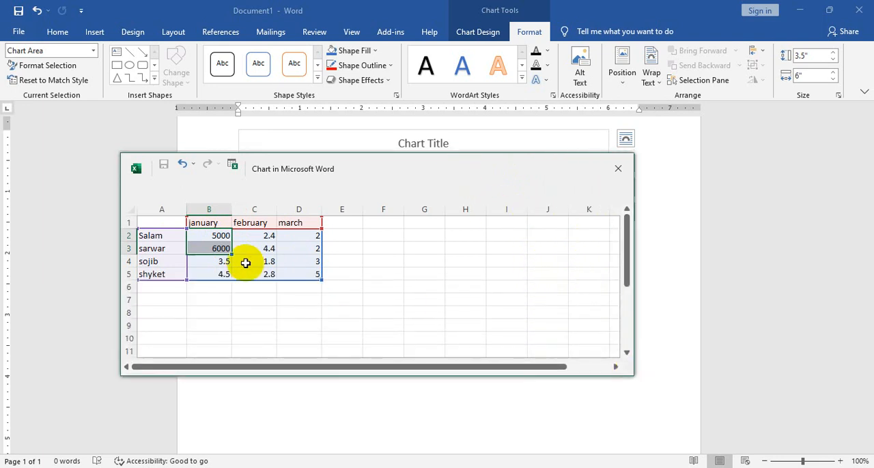
{"action": "left_click_drag", "start_coordinate": [232, 255], "coordinate": [231, 280]}
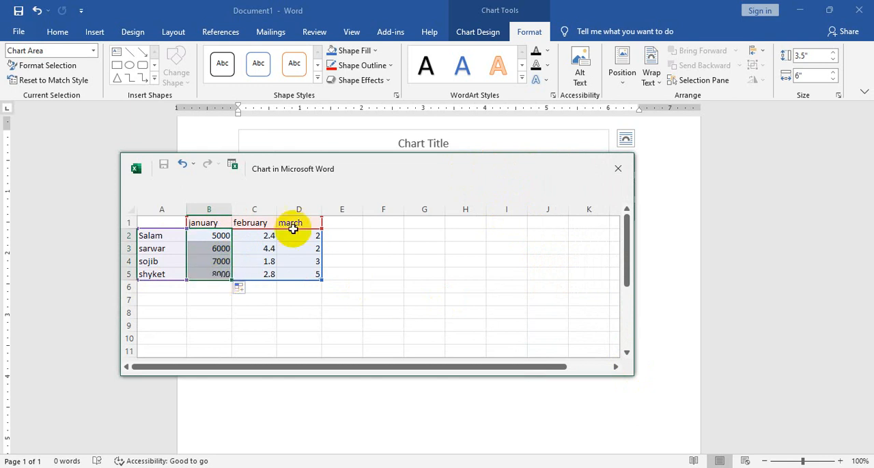
Enter 6000 and 7000 as the first two february values and fill the series down to 8000 and 9000
{"action": "left_click", "coordinate": [271, 234]}
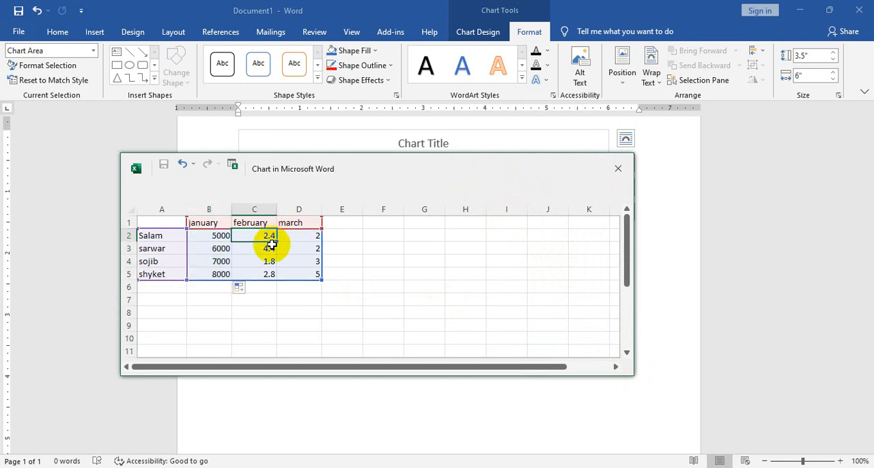
{"action": "type", "text": "6000"}
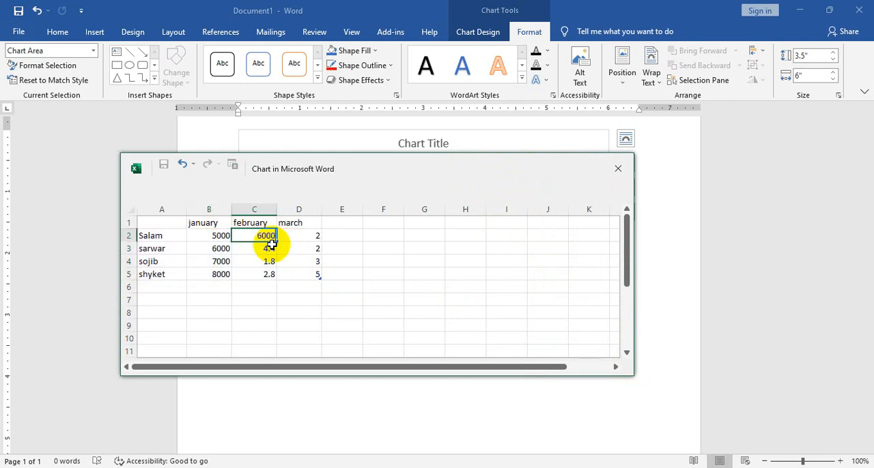
{"action": "left_click", "coordinate": [239, 256]}
{"action": "type", "text": "6000"}
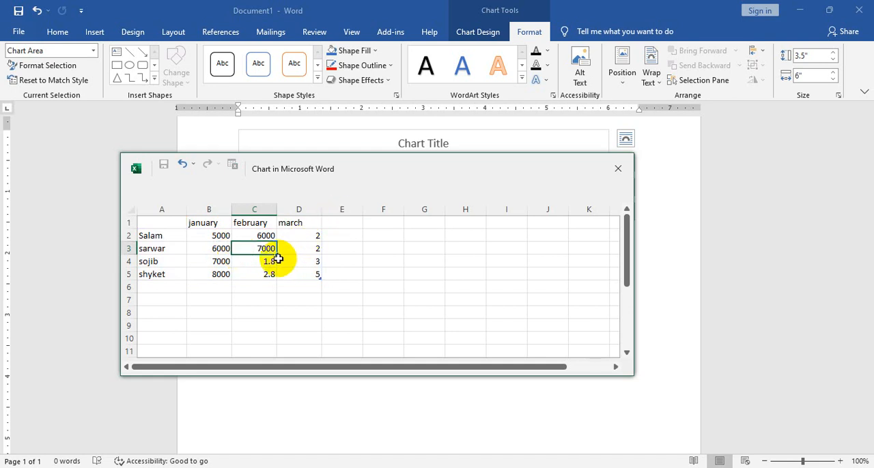
{"action": "mouse_move", "coordinate": [279, 254]}
{"action": "left_mouse_down"}
{"action": "mouse_move", "coordinate": [274, 276]}
{"action": "mouse_move", "coordinate": [273, 247]}
{"action": "left_mouse_up"}
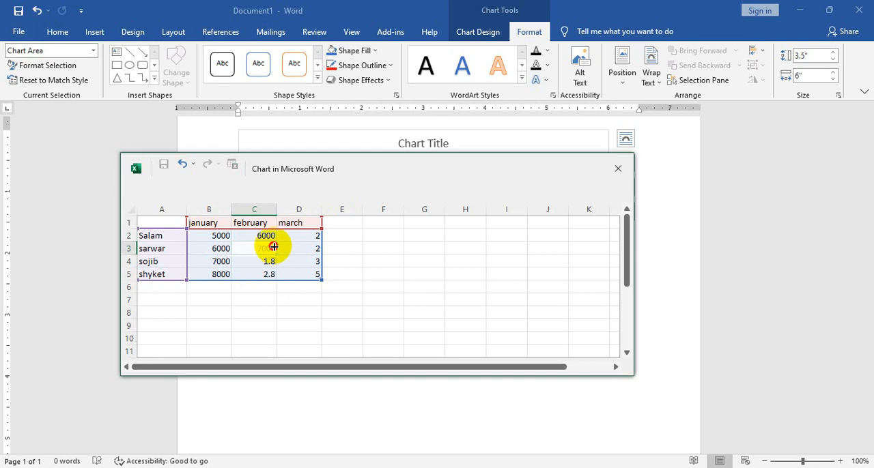
{"action": "left_click", "coordinate": [257, 233]}
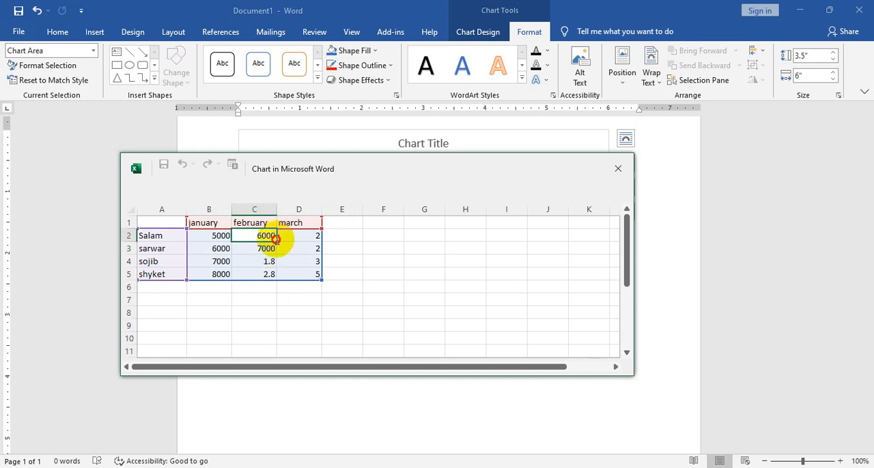
{"action": "left_click_drag", "start_coordinate": [266, 234], "coordinate": [273, 280]}
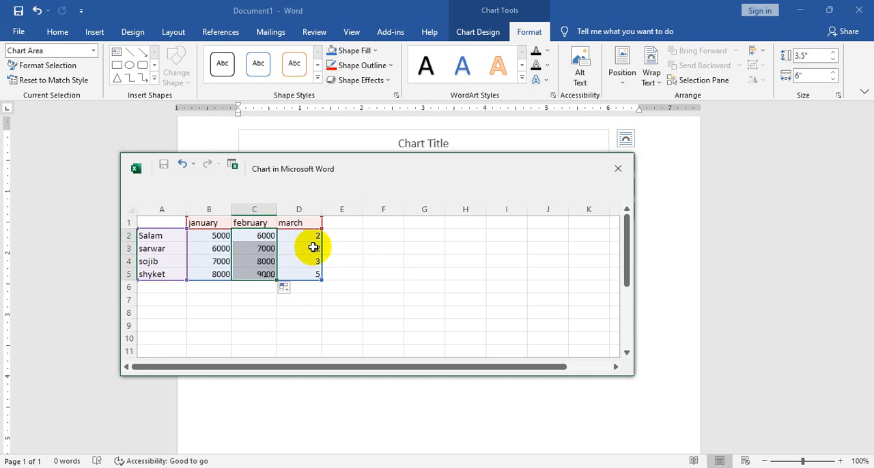
Enter 7500 and 8500 as the march values in cells D2 and D3 and select both cells
{"action": "left_click", "coordinate": [315, 239]}
{"action": "type", "text": "7500"}
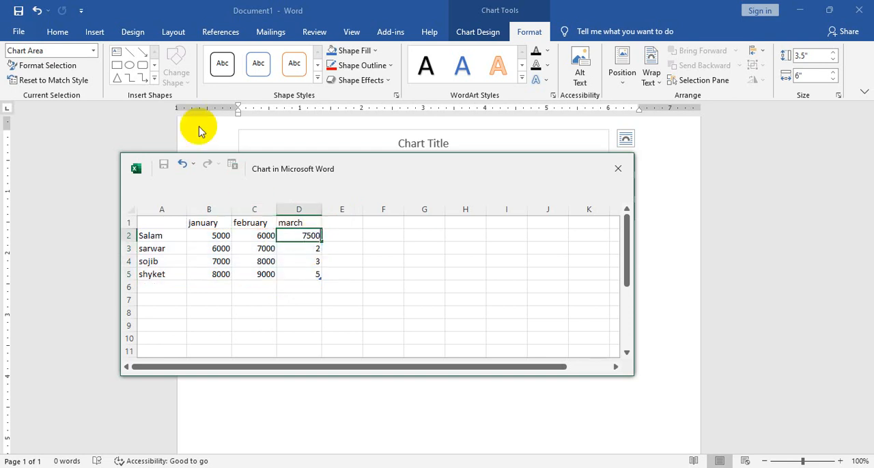
{"action": "key", "text": "Return"}
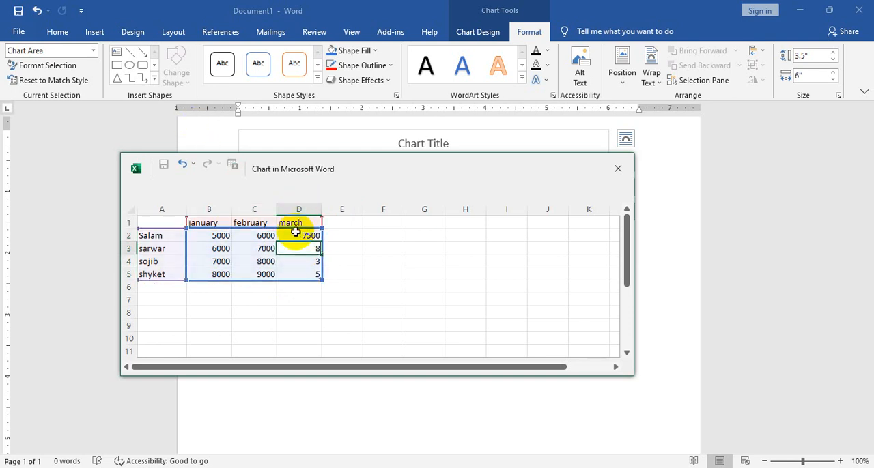
{"action": "type", "text": "8500"}
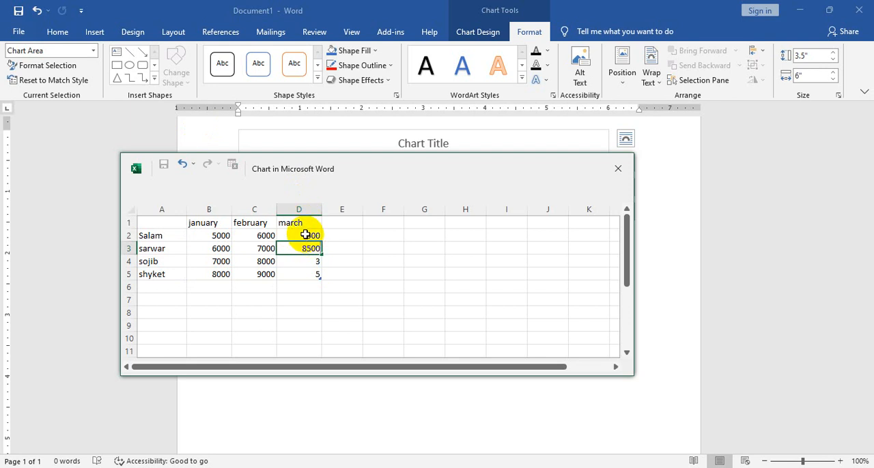
{"action": "left_click", "coordinate": [309, 245]}
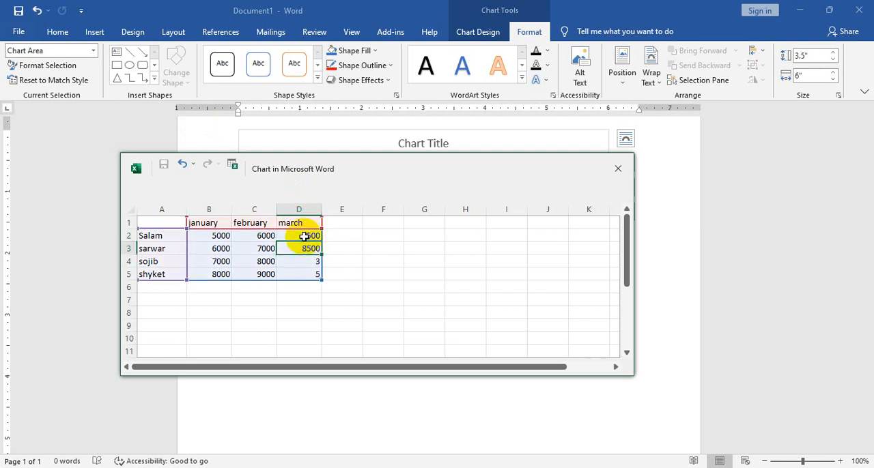
{"action": "mouse_move", "coordinate": [304, 237]}
{"action": "left_mouse_down"}
{"action": "mouse_move", "coordinate": [303, 250]}
{"action": "mouse_move", "coordinate": [322, 257]}
{"action": "left_mouse_up"}
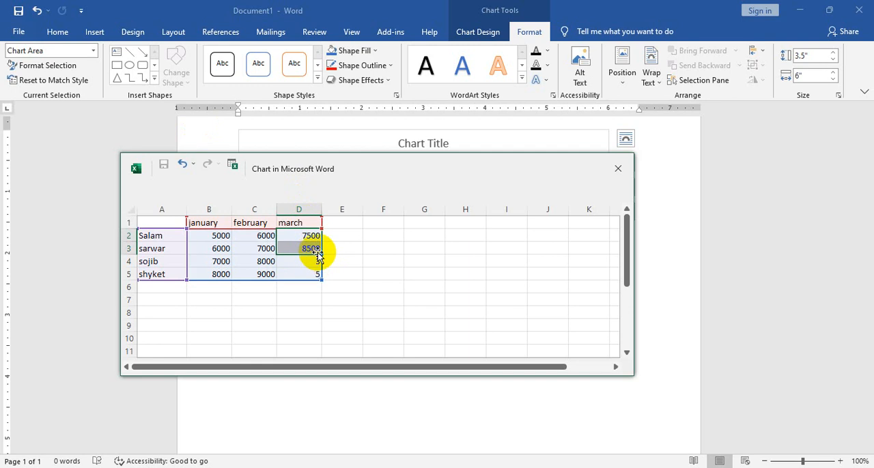
Enter 9500 and 7500 as the march values in cells D4 and D5, and close the chart data window
{"action": "left_click", "coordinate": [301, 261]}
{"action": "type", "text": "95"}
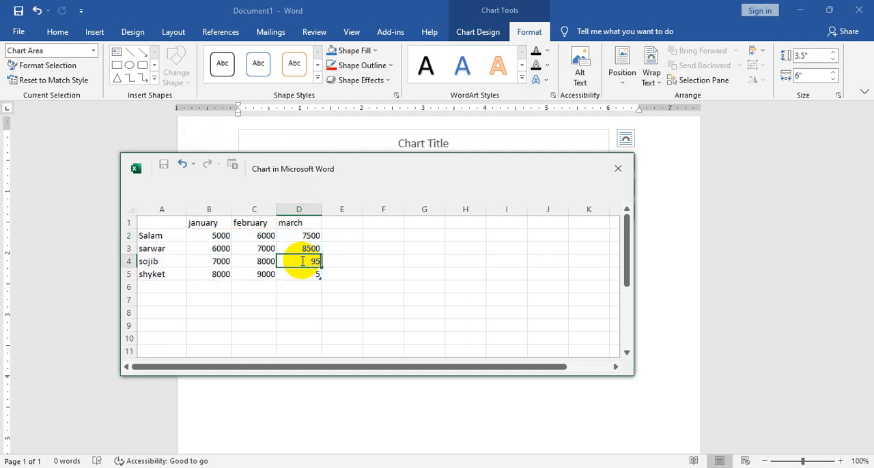
{"action": "type", "text": "00"}
{"action": "left_click", "coordinate": [307, 277]}
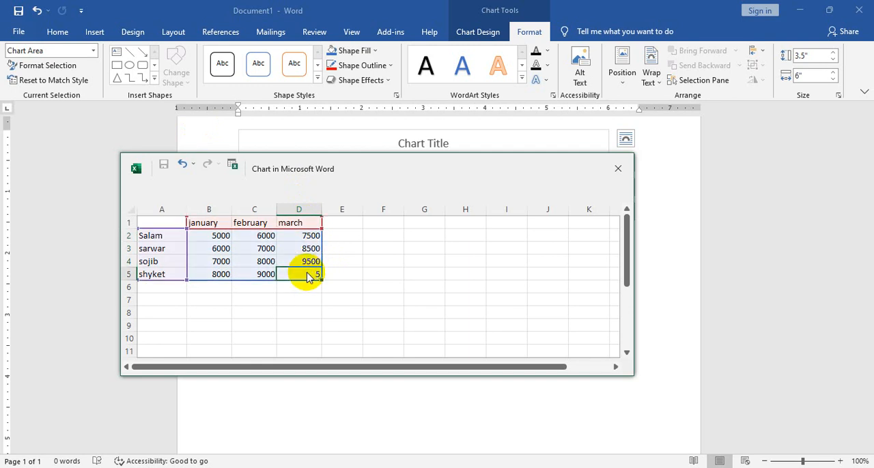
{"action": "type", "text": "7500"}
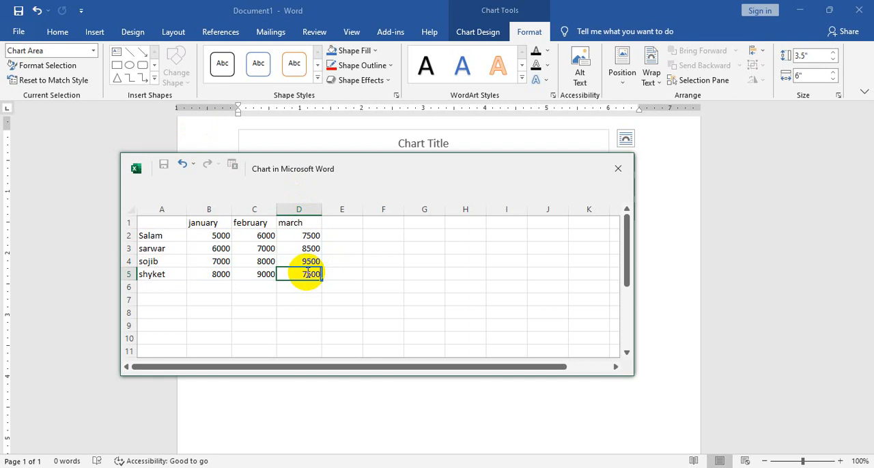
{"action": "left_click", "coordinate": [598, 337]}
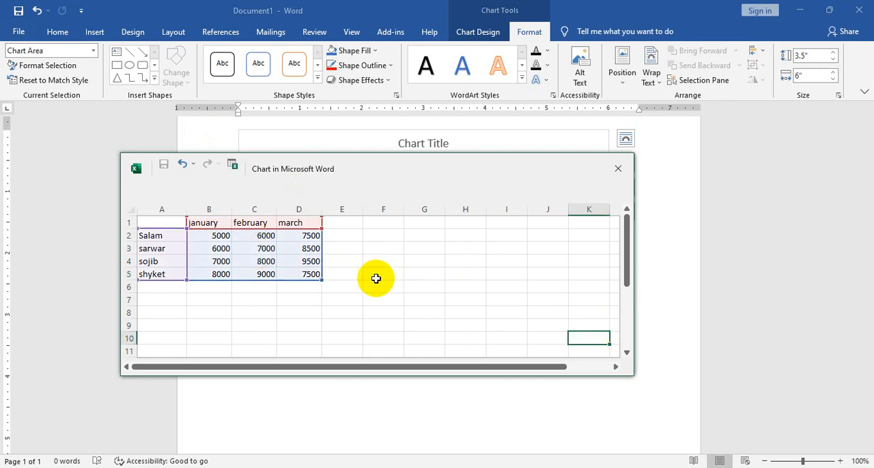
{"action": "left_click", "coordinate": [619, 169]}
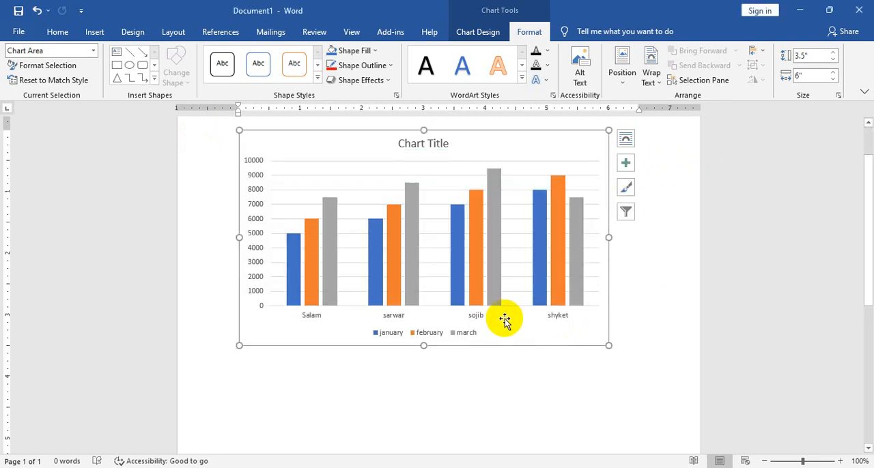
Zoom the document to 110% and examine the january, february and march columns of the first category
{"action": "scroll", "coordinate": [505, 321], "scroll_direction": "up", "scroll_amount": 1, "text": "ctrl"}
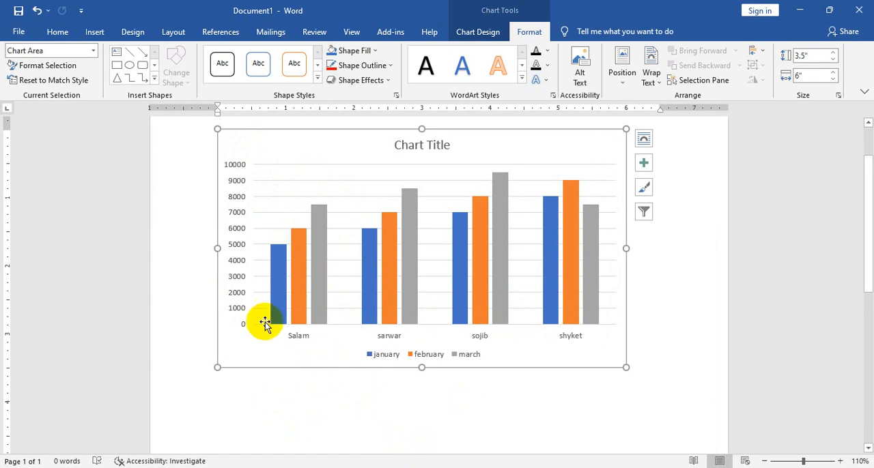
{"action": "left_click", "coordinate": [305, 301]}
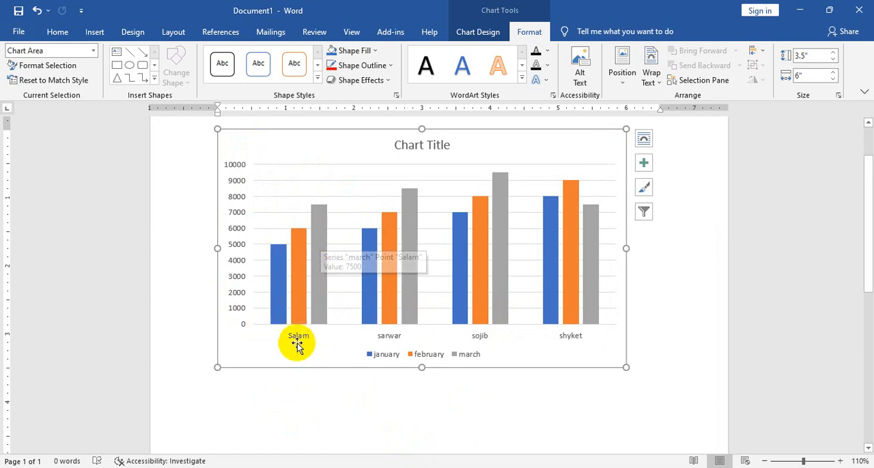
{"action": "mouse_move", "coordinate": [297, 233]}
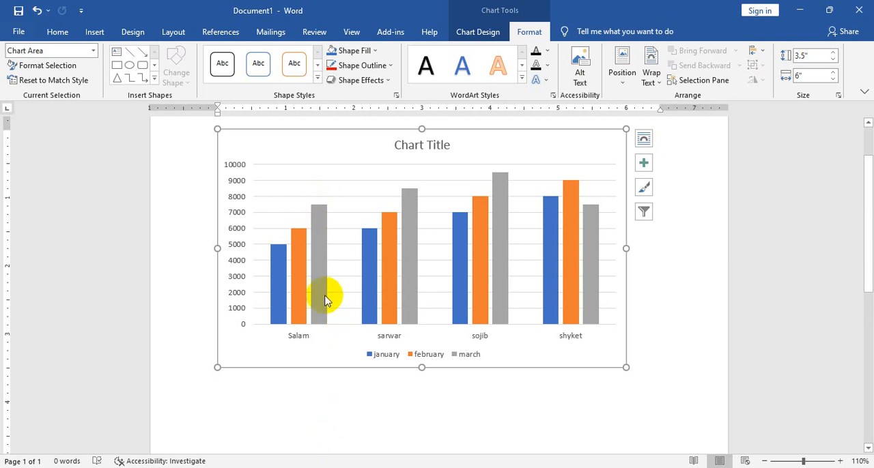
{"action": "mouse_move", "coordinate": [322, 298]}
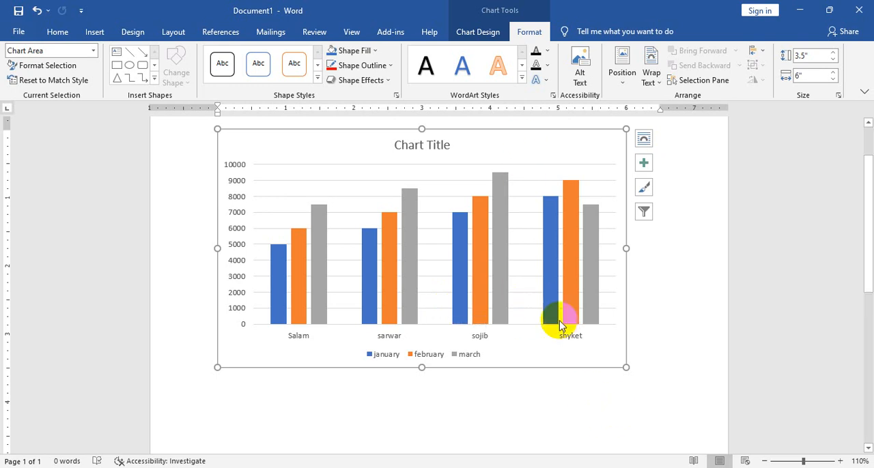
Add primary horizontal and primary vertical axis titles to the column chart
{"action": "left_click", "coordinate": [477, 31]}
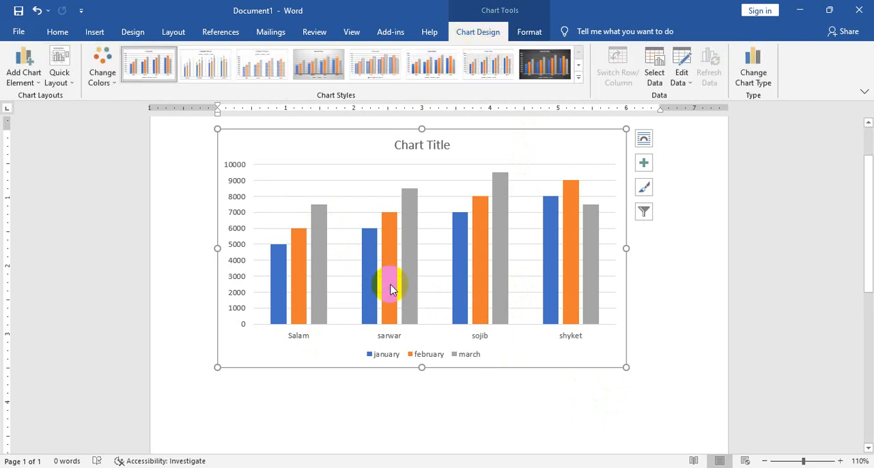
{"action": "left_click", "coordinate": [44, 81]}
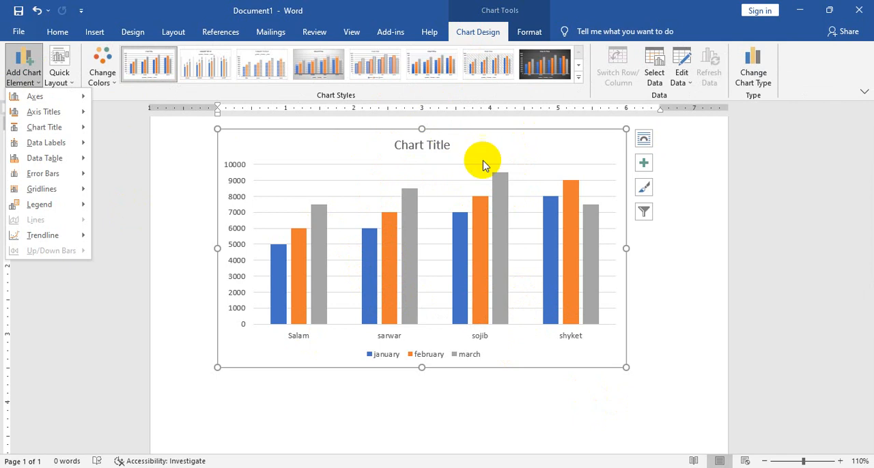
{"action": "mouse_move", "coordinate": [85, 112]}
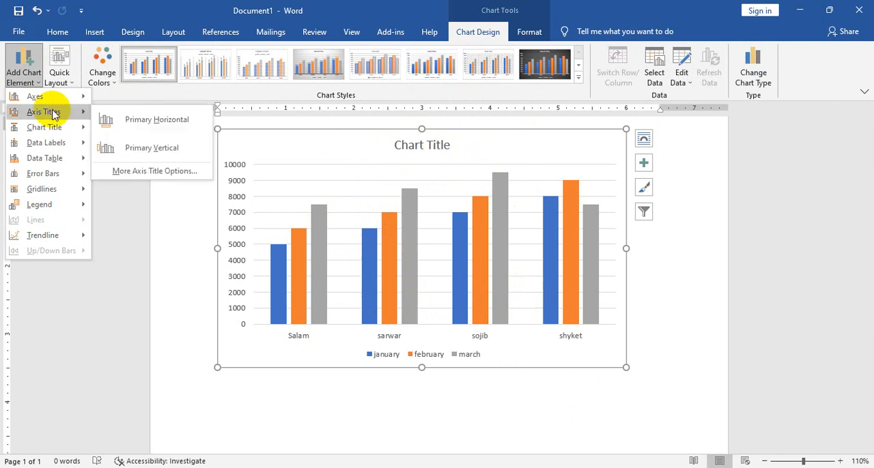
{"action": "left_click", "coordinate": [158, 128]}
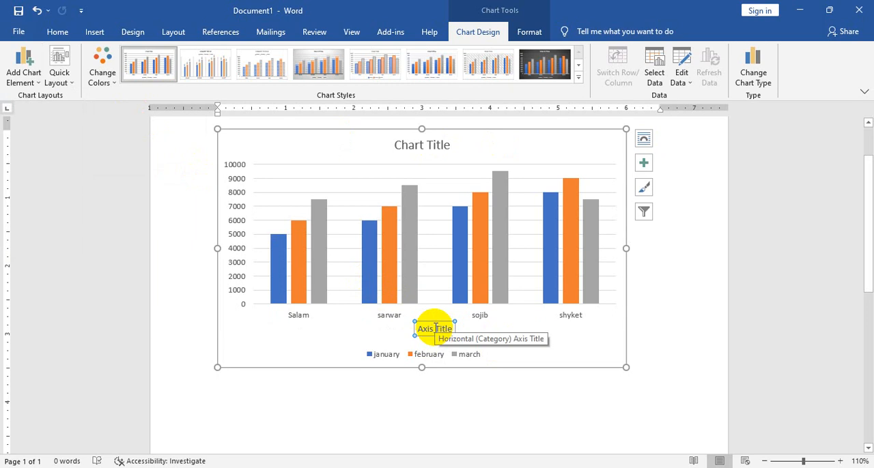
{"action": "left_click", "coordinate": [33, 86]}
{"action": "mouse_move", "coordinate": [72, 111]}
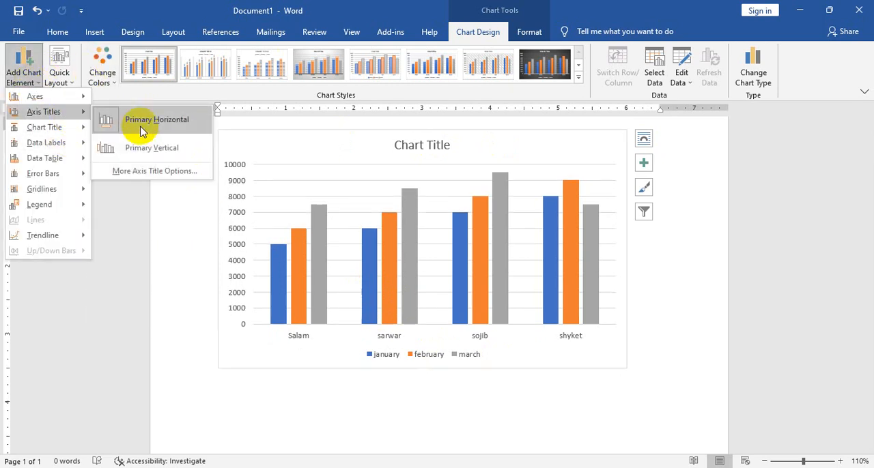
{"action": "left_click", "coordinate": [171, 157]}
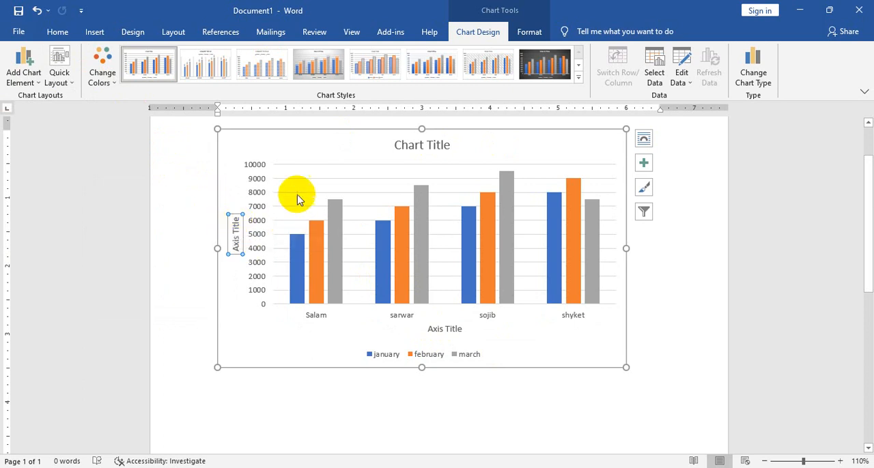
Remove the primary horizontal and primary vertical axis titles from the chart
{"action": "left_click", "coordinate": [29, 88]}
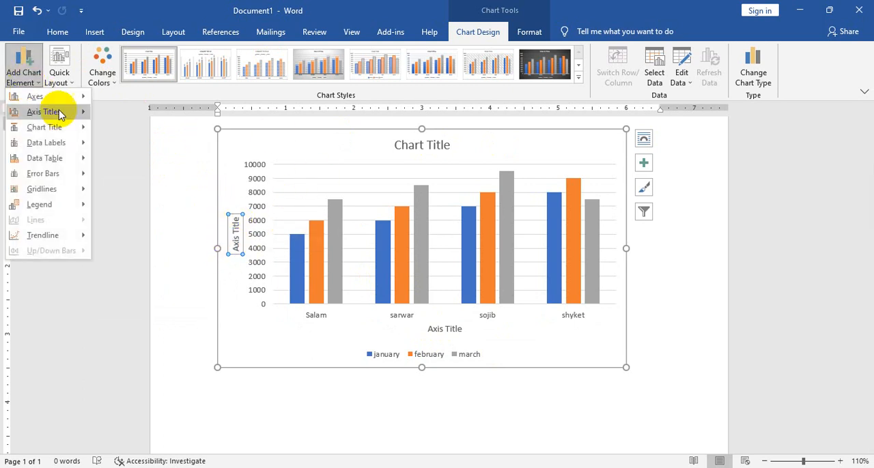
{"action": "mouse_move", "coordinate": [78, 112]}
{"action": "left_click", "coordinate": [170, 137]}
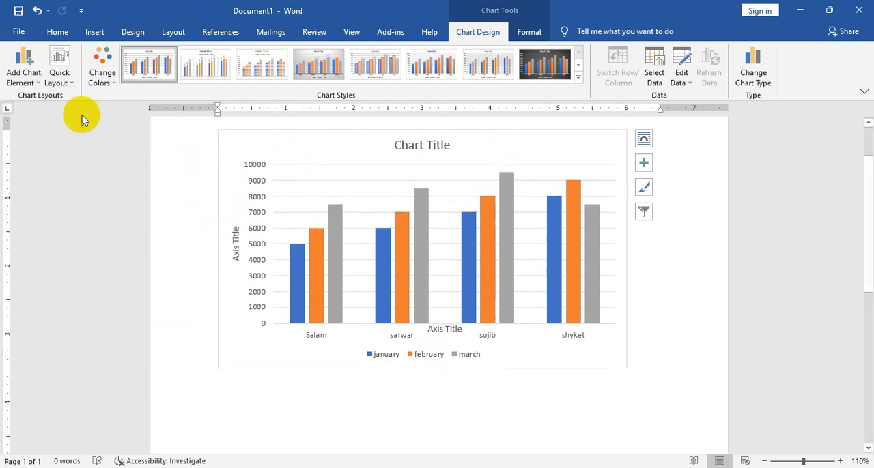
{"action": "left_click", "coordinate": [27, 73]}
{"action": "left_click", "coordinate": [154, 156]}
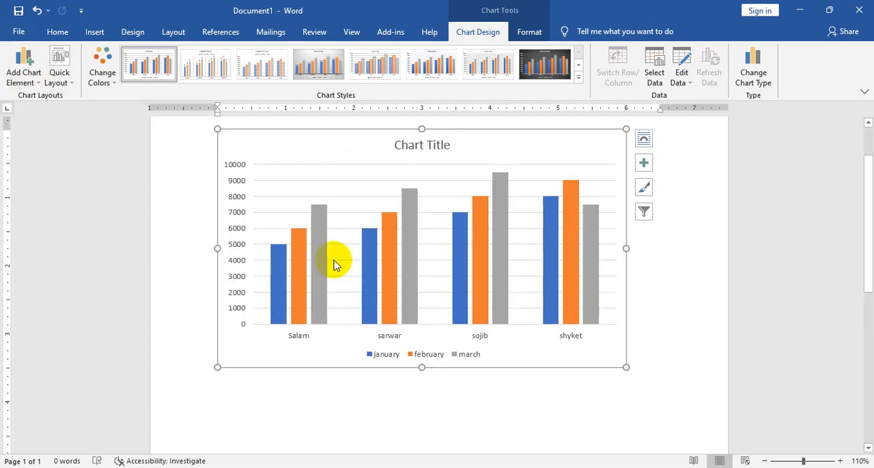
Try the chart title as a centered overlay and return it to the Above Chart placement
{"action": "left_click", "coordinate": [39, 82]}
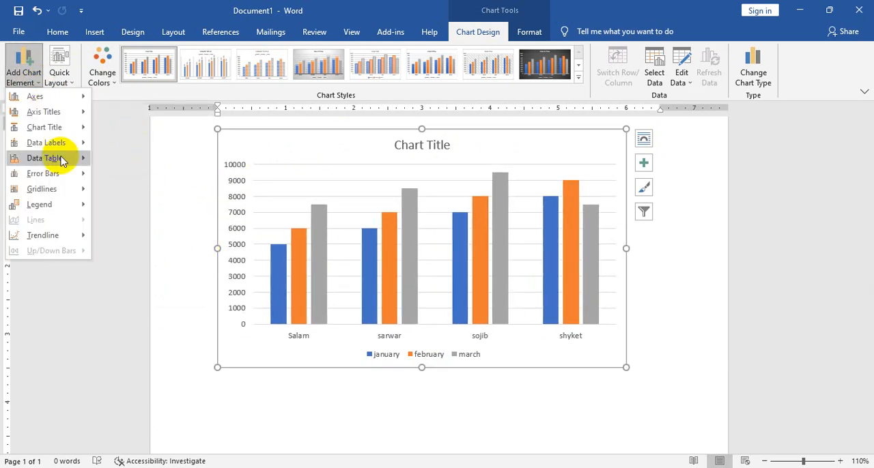
{"action": "mouse_move", "coordinate": [61, 162]}
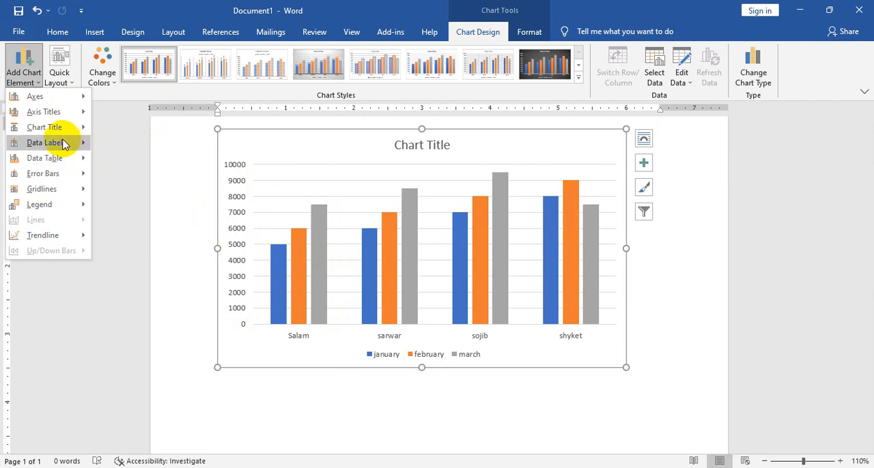
{"action": "mouse_move", "coordinate": [58, 127]}
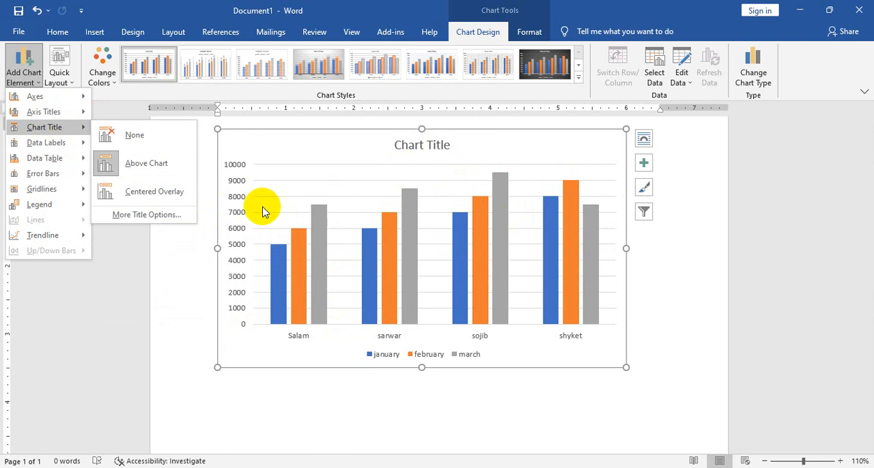
{"action": "left_click", "coordinate": [160, 193]}
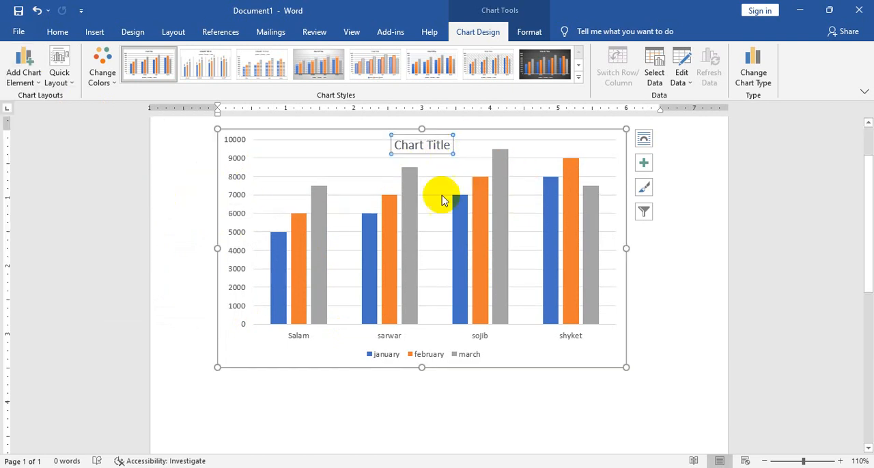
{"action": "left_click", "coordinate": [23, 76]}
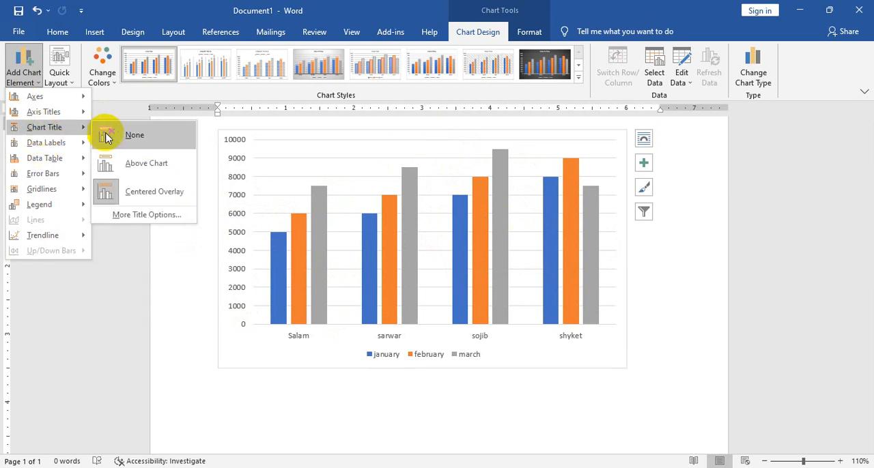
{"action": "left_click", "coordinate": [139, 169]}
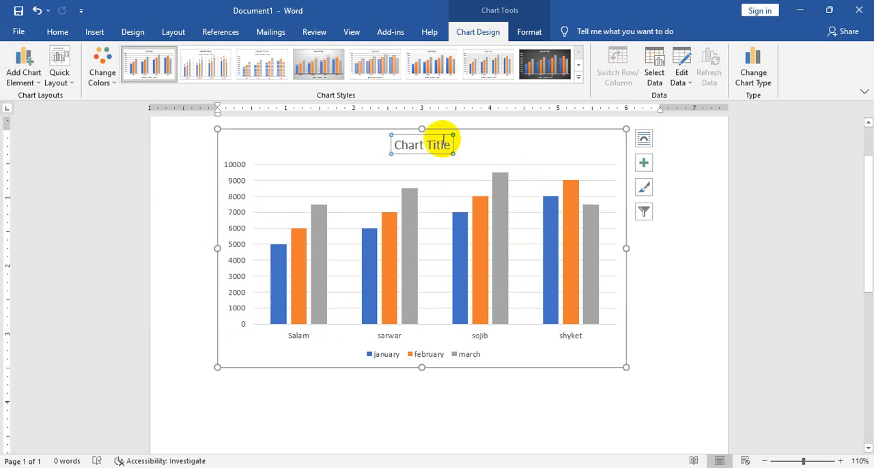
Hide the chart's primary horizontal and primary vertical axes
{"action": "left_click", "coordinate": [23, 72]}
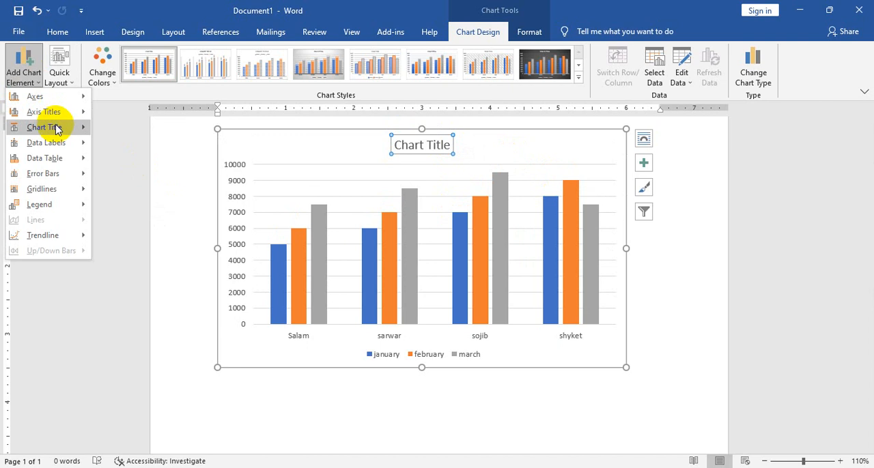
{"action": "mouse_move", "coordinate": [38, 100]}
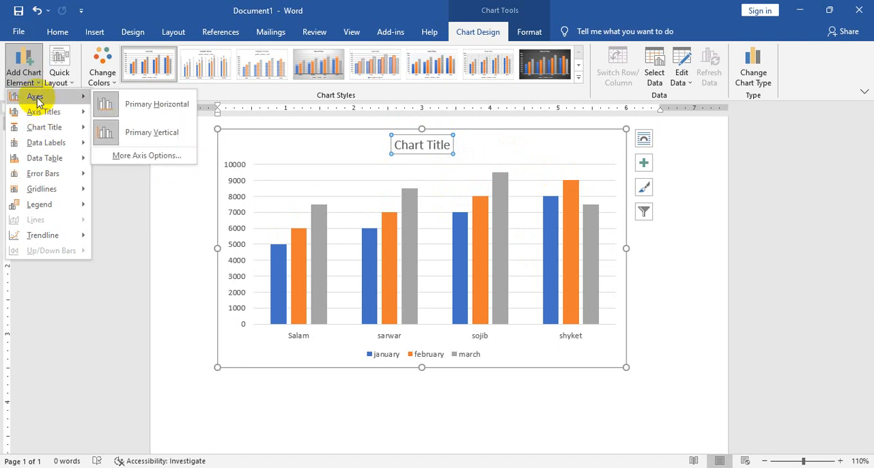
{"action": "left_click", "coordinate": [169, 100]}
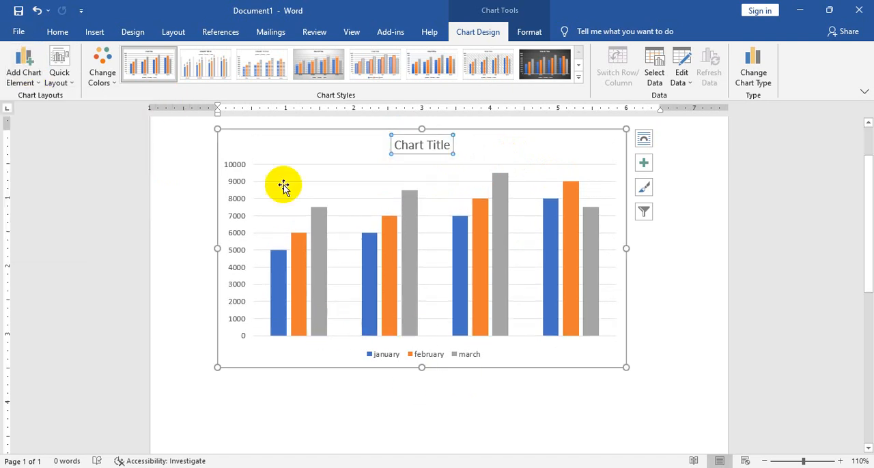
{"action": "left_click", "coordinate": [35, 81]}
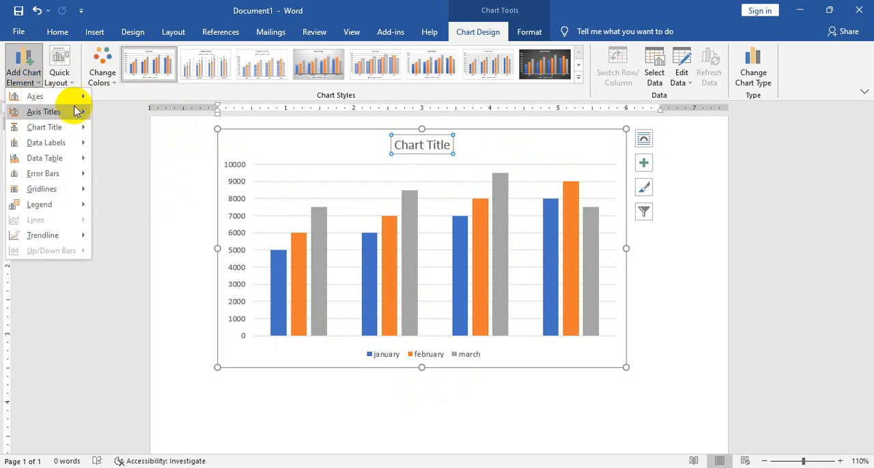
{"action": "mouse_move", "coordinate": [68, 97]}
{"action": "left_click", "coordinate": [164, 136]}
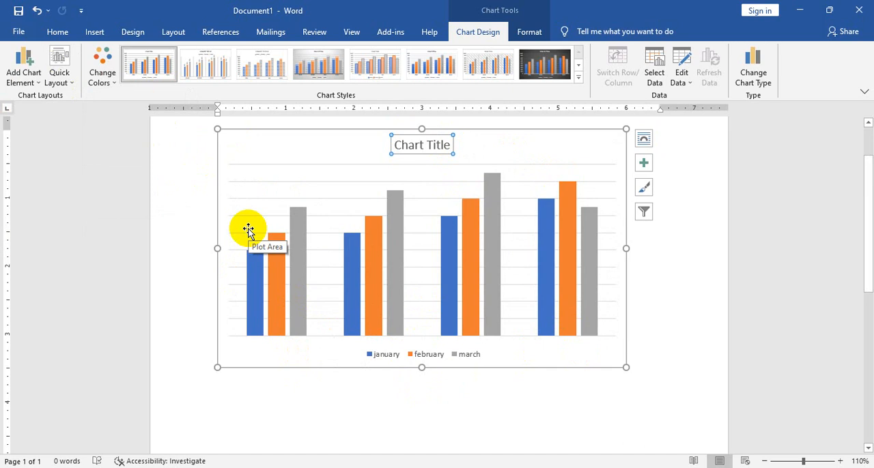
Show the chart's primary horizontal and primary vertical axes again
{"action": "left_click", "coordinate": [25, 80]}
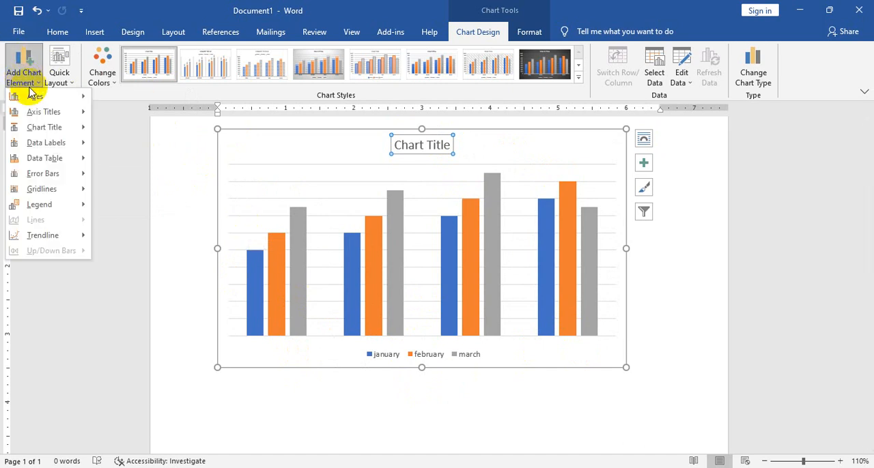
{"action": "mouse_move", "coordinate": [76, 97]}
{"action": "left_click", "coordinate": [137, 101]}
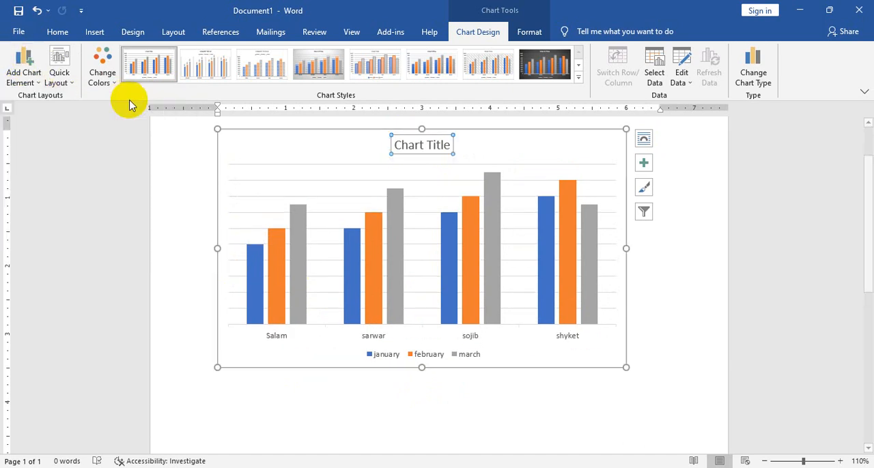
{"action": "left_click", "coordinate": [24, 75]}
{"action": "mouse_move", "coordinate": [43, 97]}
{"action": "left_click", "coordinate": [136, 133]}
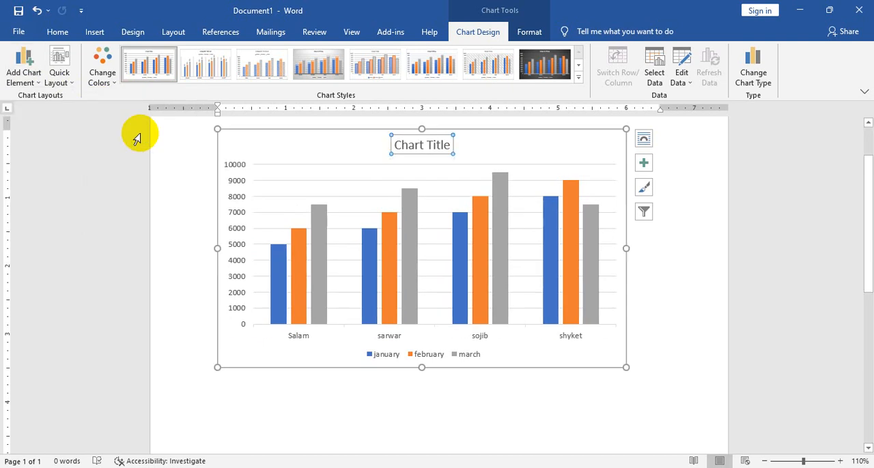
Add primary major vertical gridlines to the chart alongside the major horizontal ones
{"action": "left_click", "coordinate": [20, 75]}
{"action": "mouse_move", "coordinate": [68, 189]}
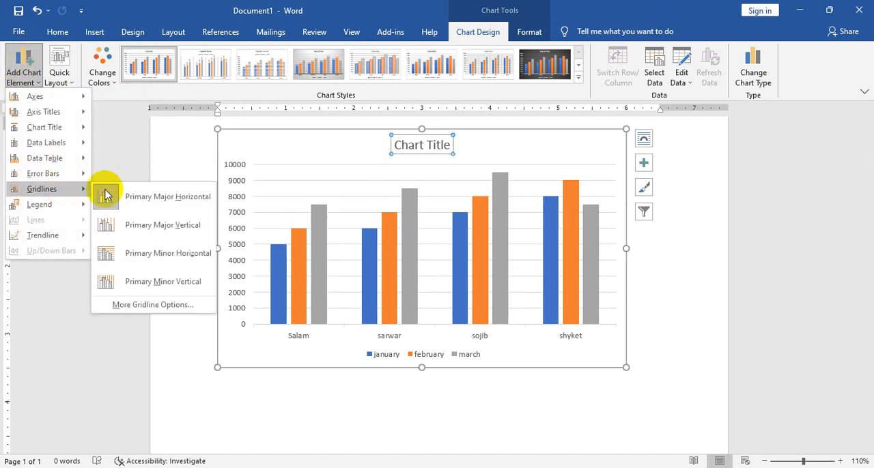
{"action": "left_click", "coordinate": [176, 198]}
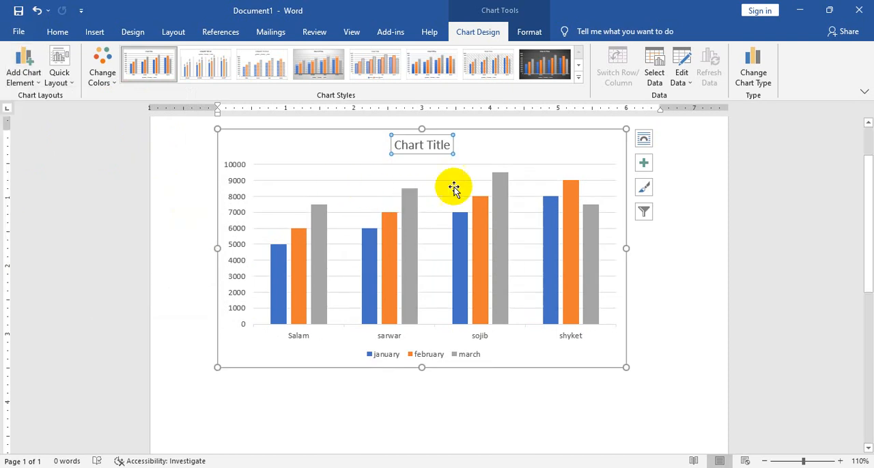
{"action": "left_click", "coordinate": [23, 68]}
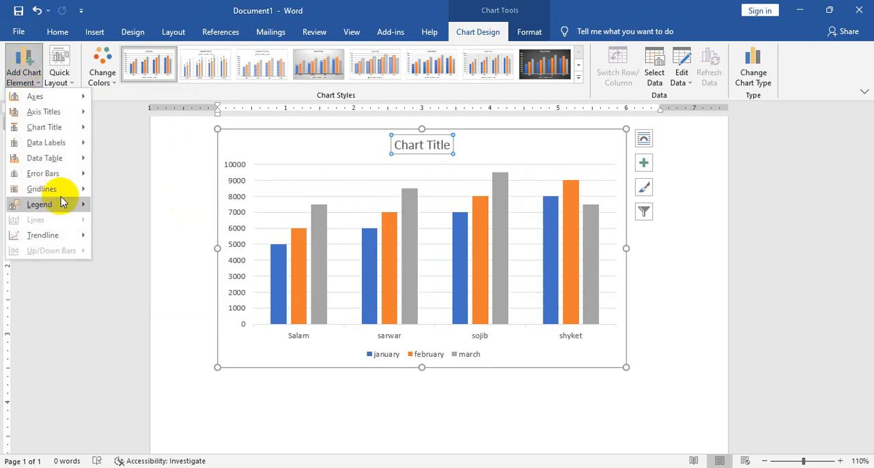
{"action": "mouse_move", "coordinate": [58, 195]}
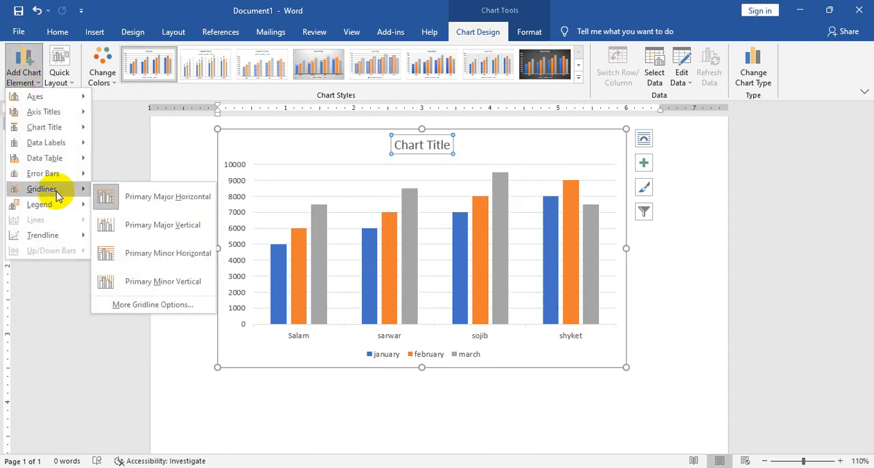
{"action": "left_click", "coordinate": [175, 230]}
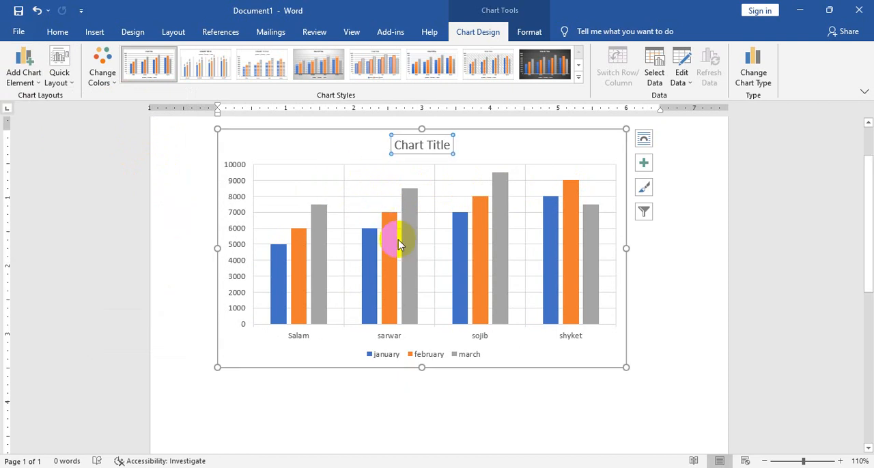
Remove the primary major horizontal and primary major vertical gridlines from the chart
{"action": "left_click", "coordinate": [23, 68]}
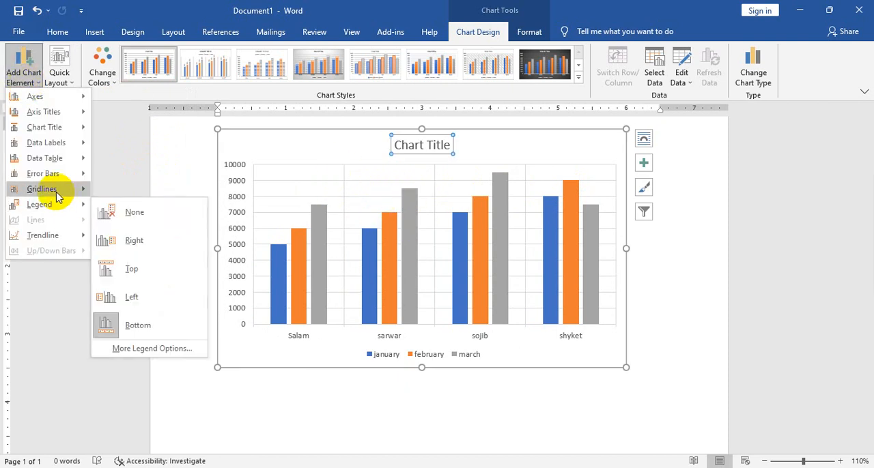
{"action": "mouse_move", "coordinate": [56, 191]}
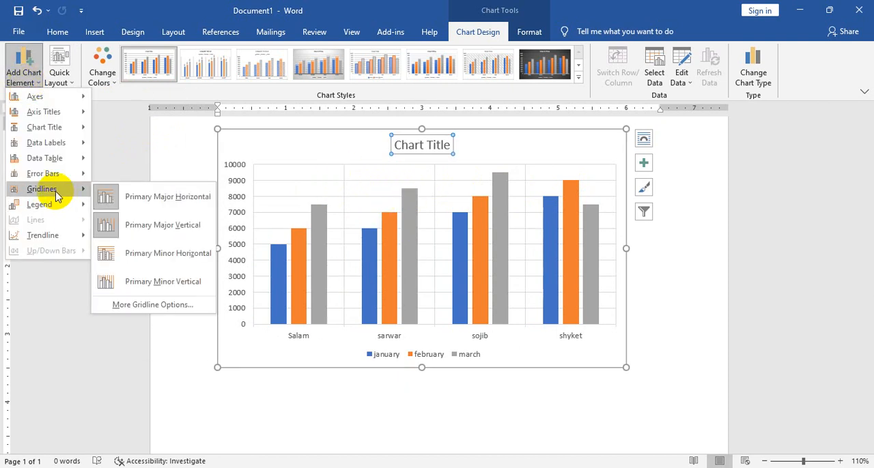
{"action": "left_click", "coordinate": [141, 207]}
{"action": "left_click", "coordinate": [34, 80]}
{"action": "mouse_move", "coordinate": [67, 193]}
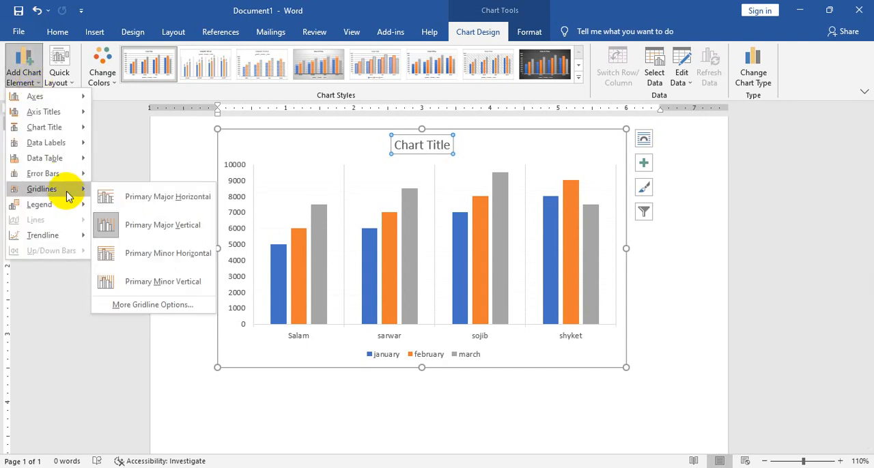
{"action": "left_click", "coordinate": [198, 224]}
Add primary minor horizontal gridlines to the chart
{"action": "left_click", "coordinate": [26, 76]}
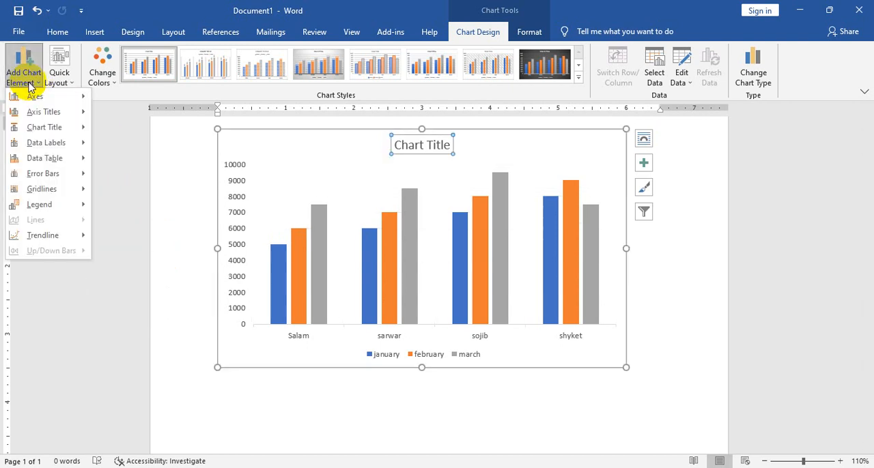
{"action": "mouse_move", "coordinate": [67, 191]}
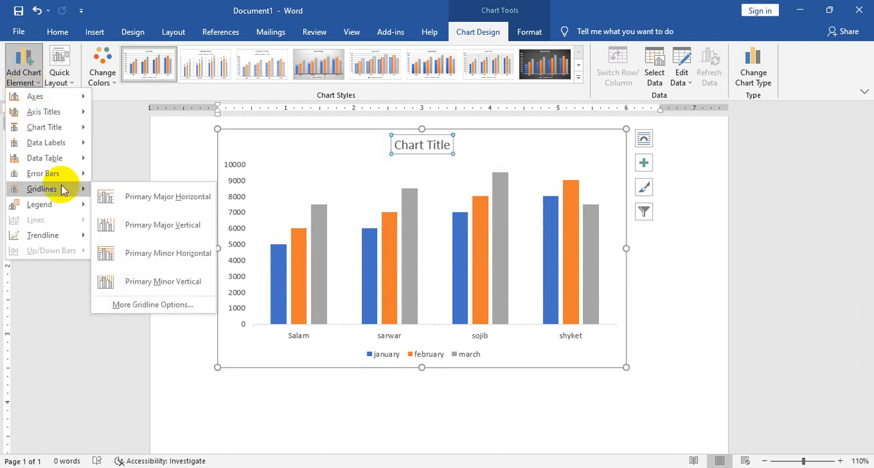
{"action": "left_click", "coordinate": [168, 254]}
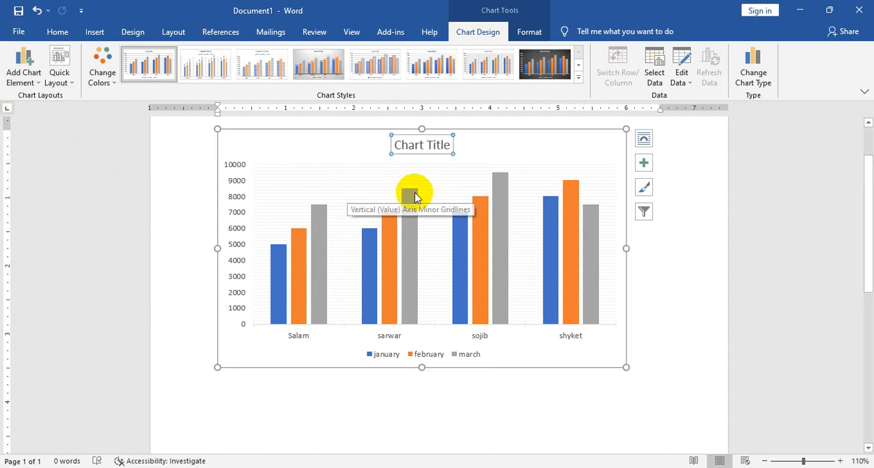
Add primary major horizontal gridlines to the chart and remove its primary minor horizontal gridlines
{"action": "left_click", "coordinate": [20, 77]}
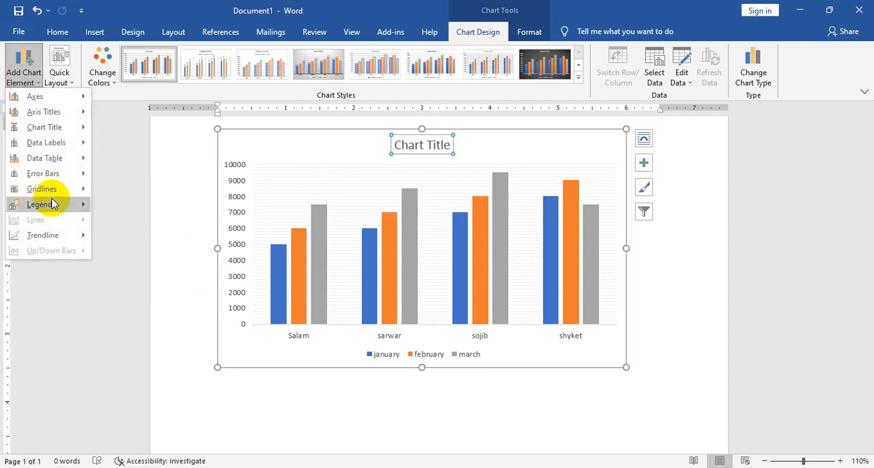
{"action": "mouse_move", "coordinate": [52, 195]}
{"action": "left_click", "coordinate": [152, 196]}
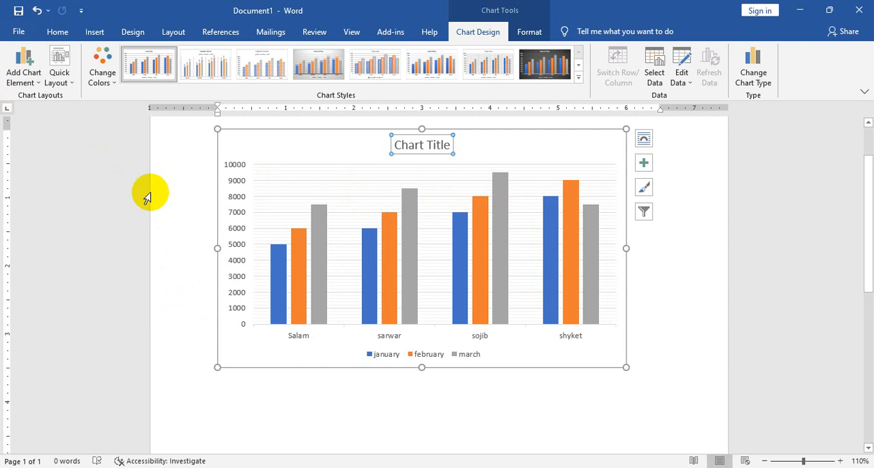
{"action": "left_click", "coordinate": [22, 75]}
{"action": "mouse_move", "coordinate": [48, 192]}
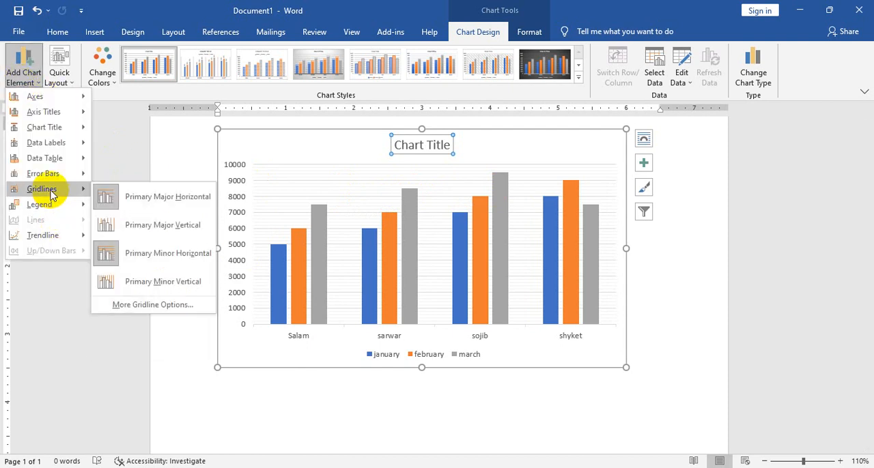
{"action": "left_click", "coordinate": [134, 253]}
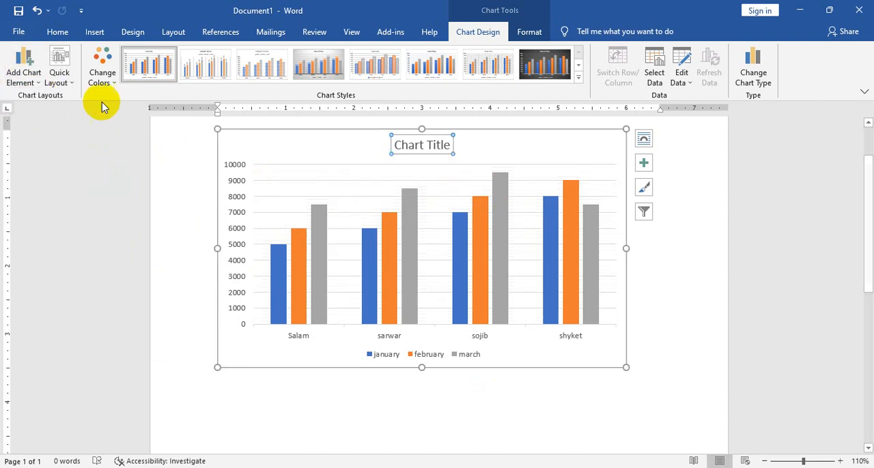
Apply the quick layout with axis titles and a right-side legend, and recolour the chart with the colourful green, blue and gold palette
{"action": "left_click", "coordinate": [65, 81]}
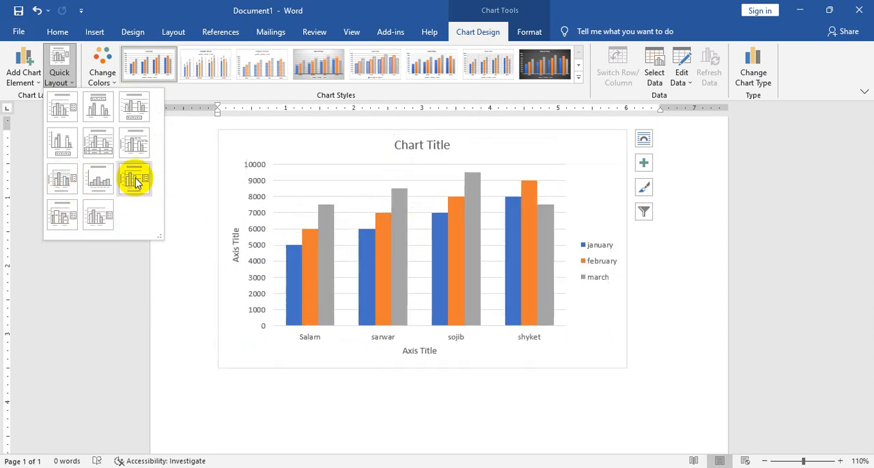
{"action": "left_click", "coordinate": [136, 179]}
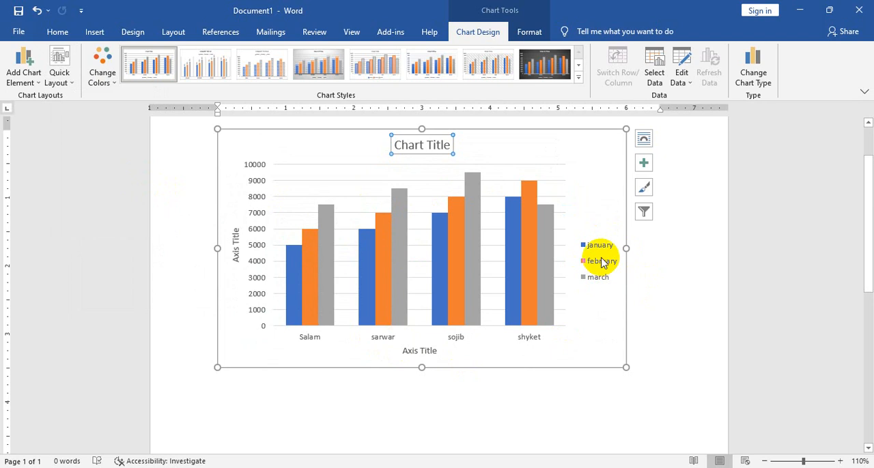
{"action": "left_click", "coordinate": [107, 80]}
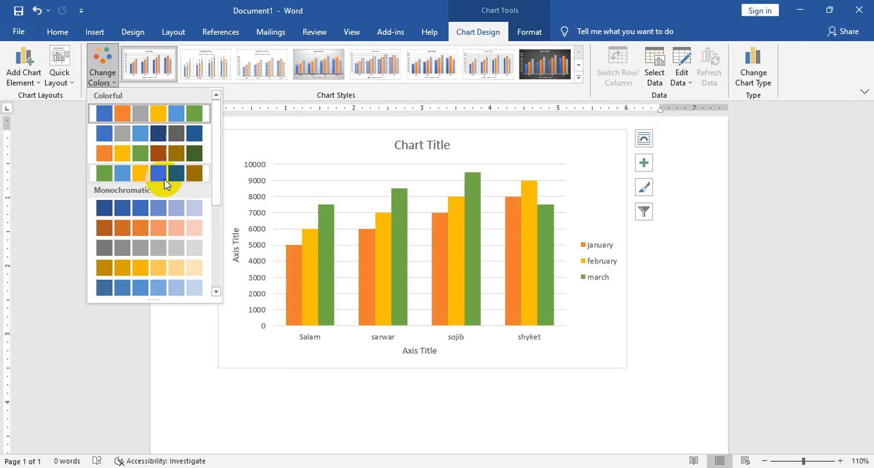
{"action": "left_click_drag", "start_coordinate": [218, 189], "coordinate": [214, 260]}
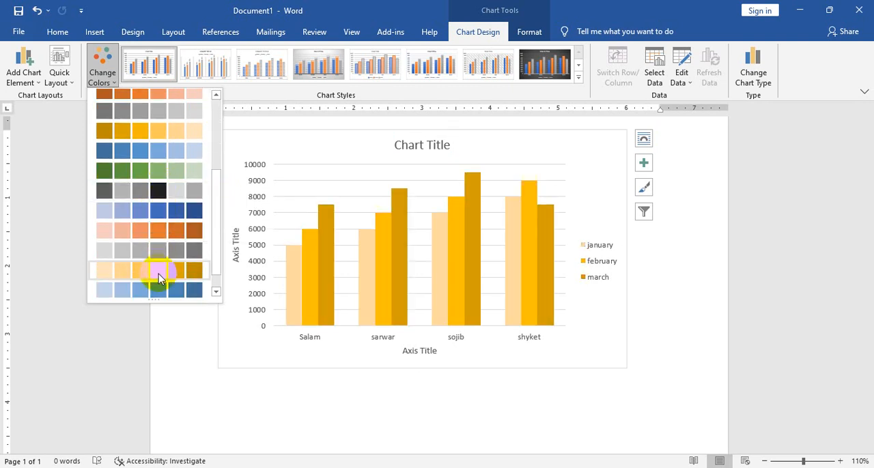
{"action": "scroll", "coordinate": [160, 216], "scroll_direction": "up", "scroll_amount": 5}
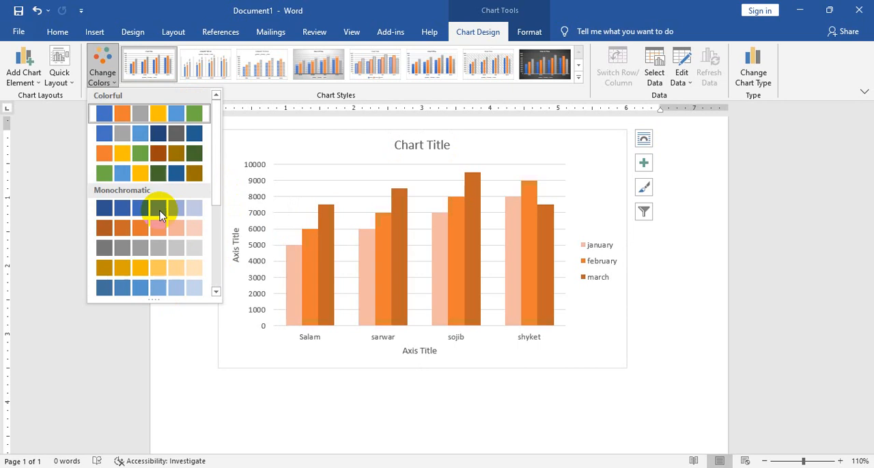
{"action": "left_click", "coordinate": [156, 172]}
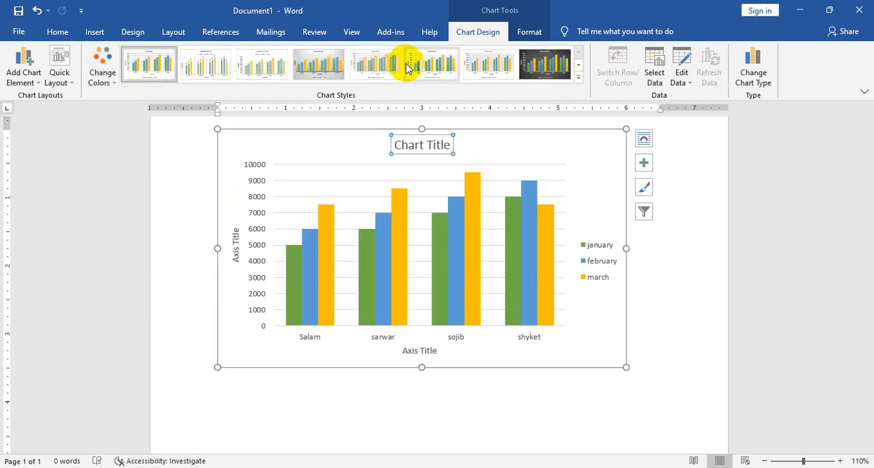
Try the translucent overlapping, dark and outlined chart styles, and finish with the style of shaded solid columns and a bold title
{"action": "left_click", "coordinate": [579, 71]}
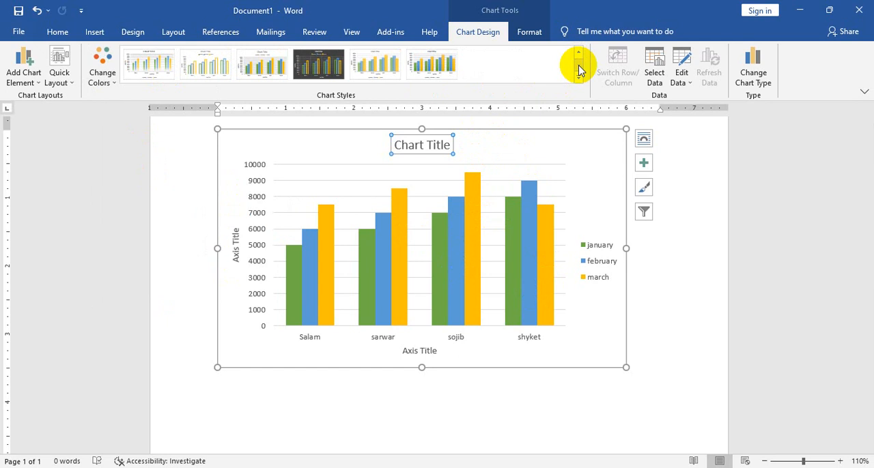
{"action": "left_click", "coordinate": [444, 68]}
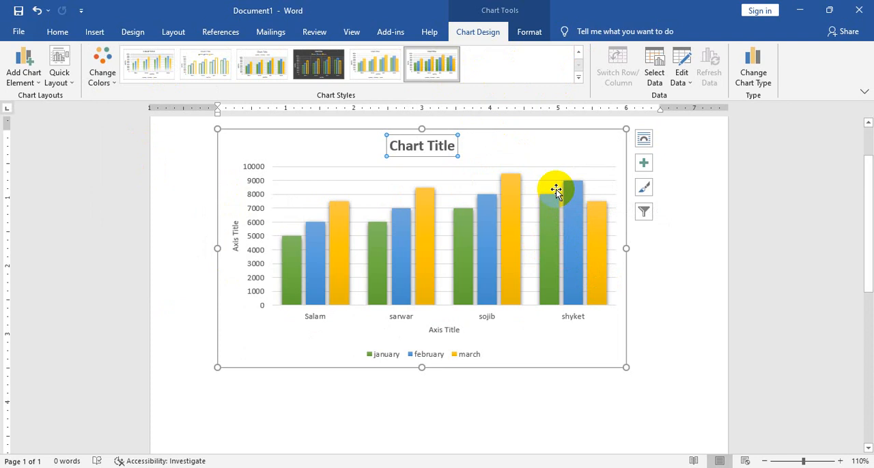
{"action": "left_click", "coordinate": [377, 74]}
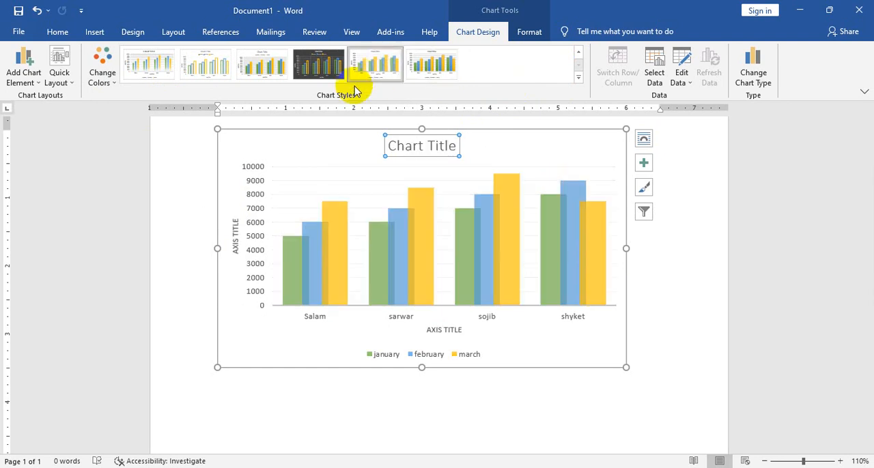
{"action": "left_click", "coordinate": [315, 70]}
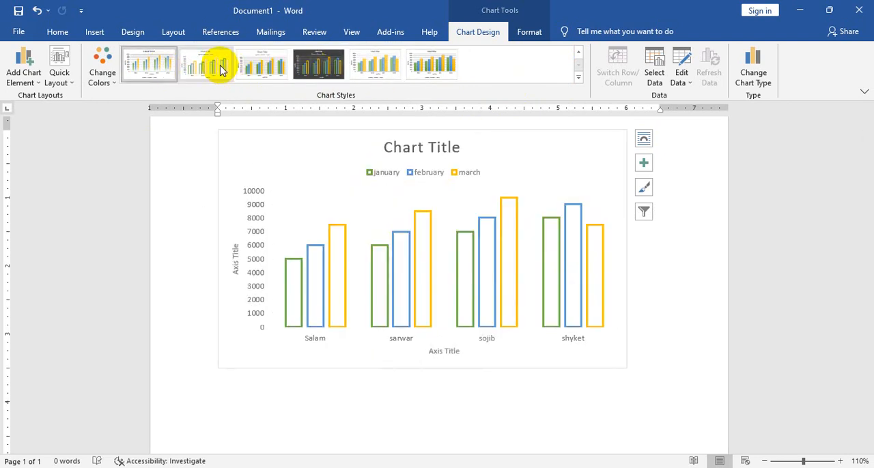
{"action": "left_click", "coordinate": [222, 68]}
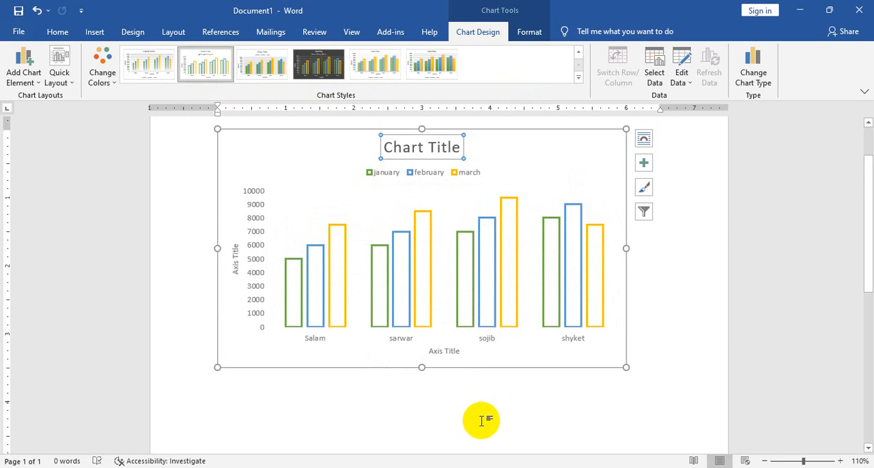
{"action": "left_click", "coordinate": [451, 74]}
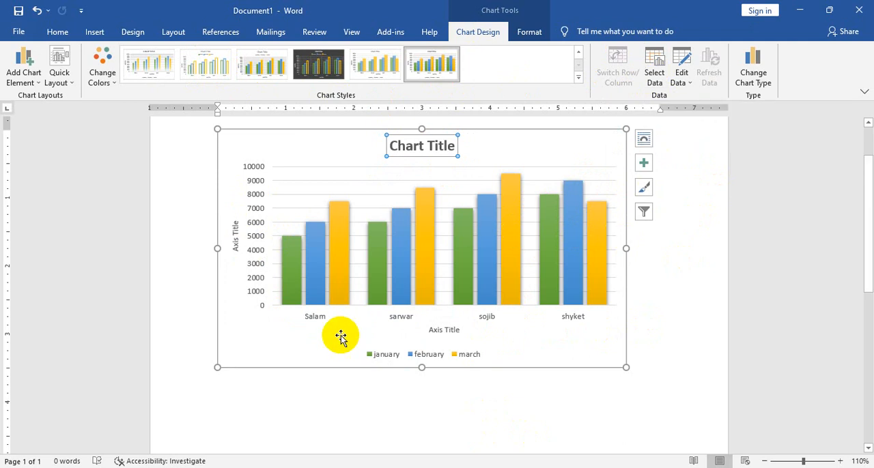
Open the chart's data source settings and move the dialog up, clear of the chart's data sheet
{"action": "mouse_move", "coordinate": [344, 266]}
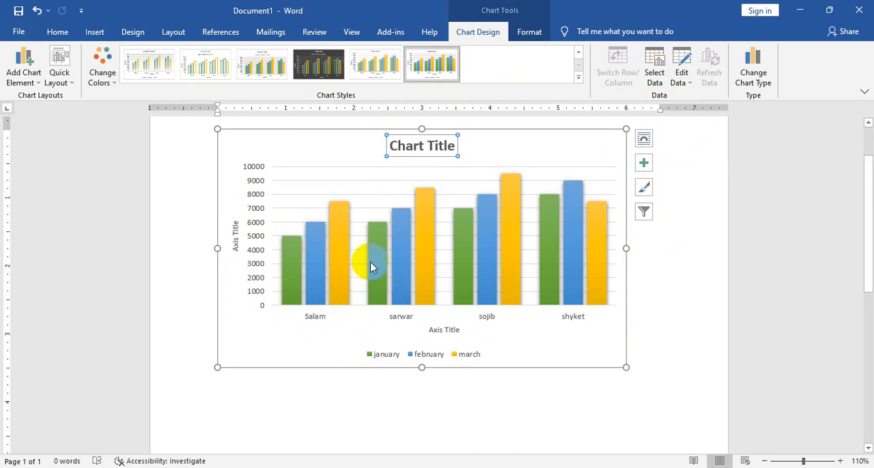
{"action": "left_click", "coordinate": [651, 68]}
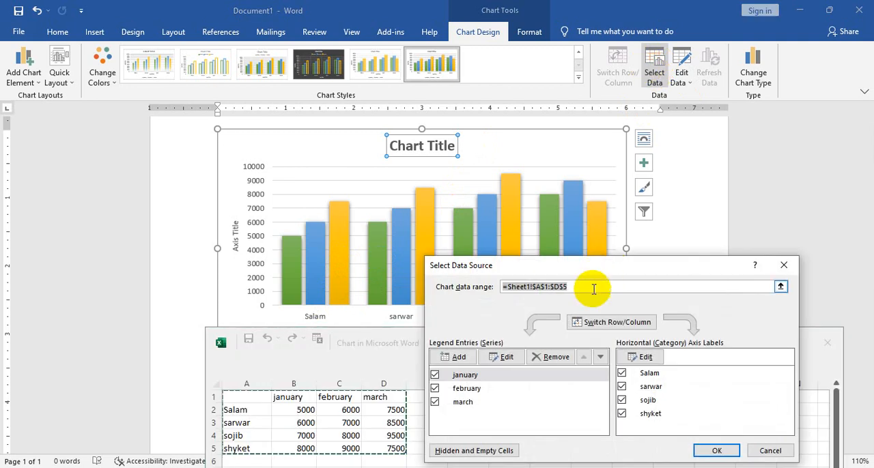
{"action": "left_click_drag", "start_coordinate": [597, 266], "coordinate": [569, 227]}
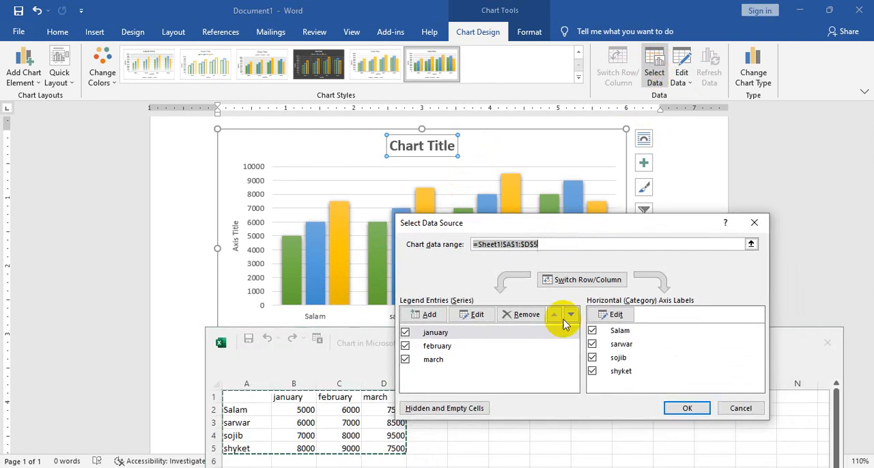
{"action": "left_click", "coordinate": [430, 316]}
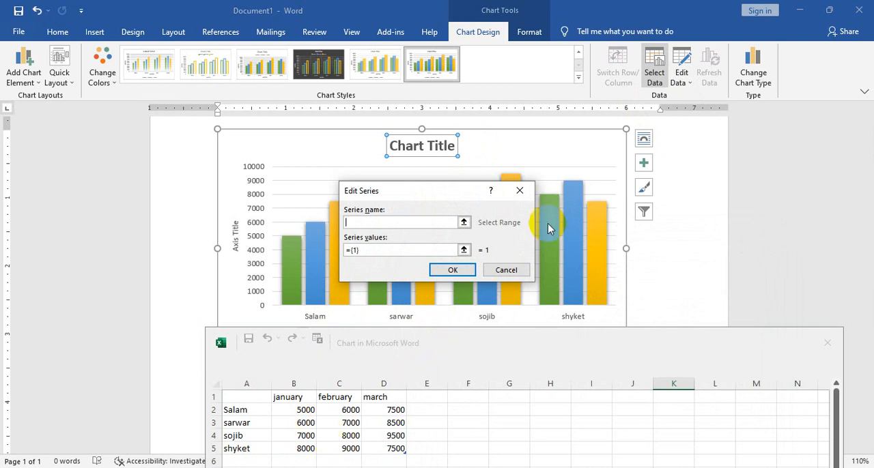
{"action": "left_click_drag", "start_coordinate": [410, 348], "coordinate": [339, 238]}
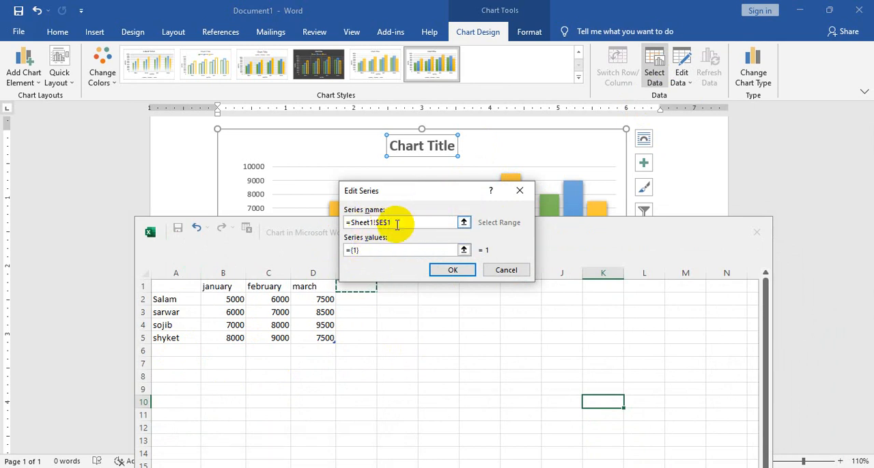
{"action": "left_click_drag", "start_coordinate": [393, 221], "coordinate": [337, 222]}
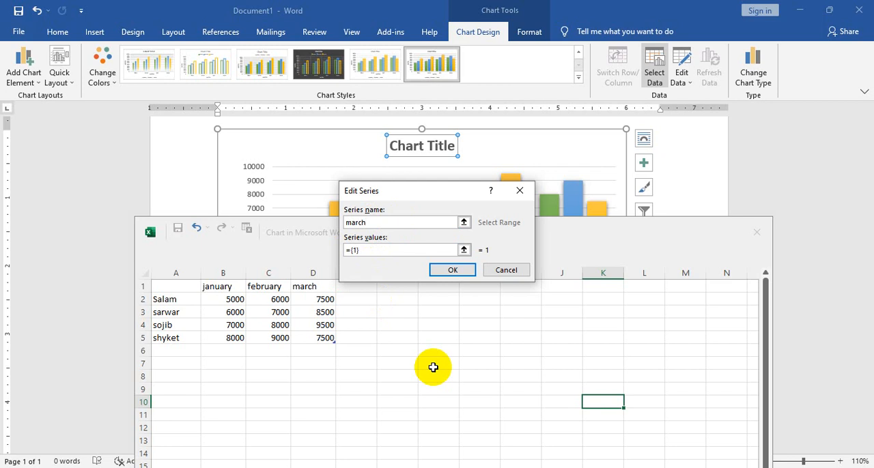
{"action": "left_click", "coordinate": [463, 251]}
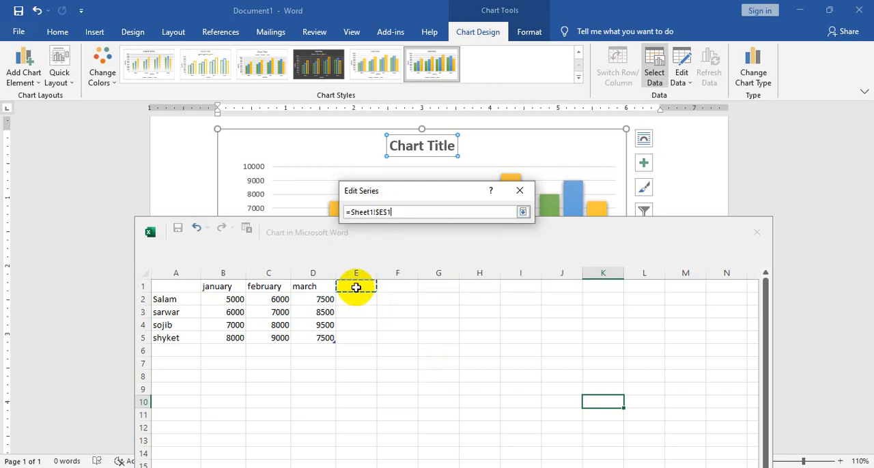
{"action": "left_click", "coordinate": [519, 191]}
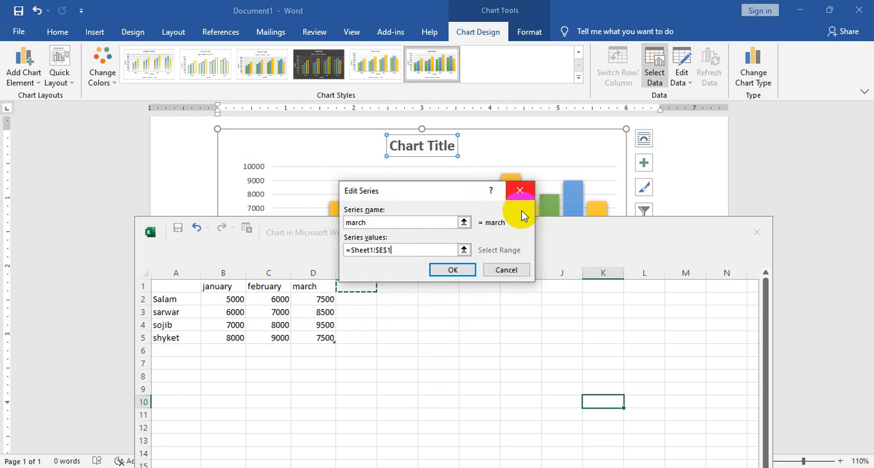
{"action": "left_click", "coordinate": [507, 270]}
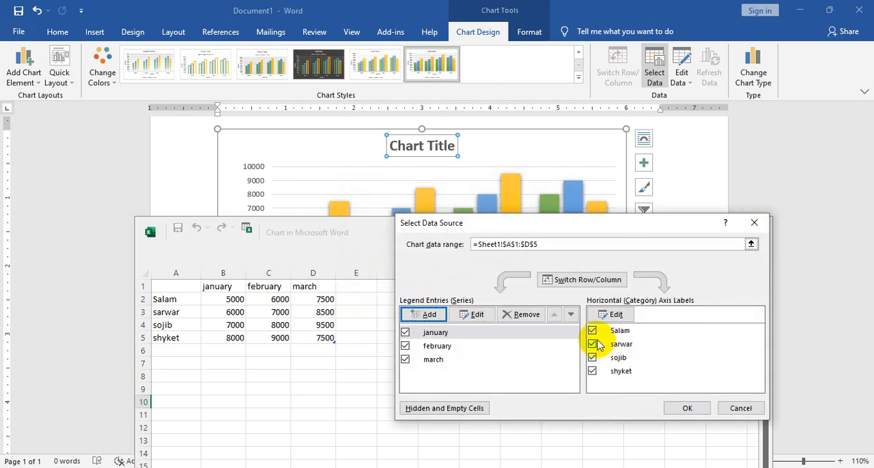
Edit the january series so that its series name refers to the empty cell Sheet1!$E$1
{"action": "left_click", "coordinate": [476, 316]}
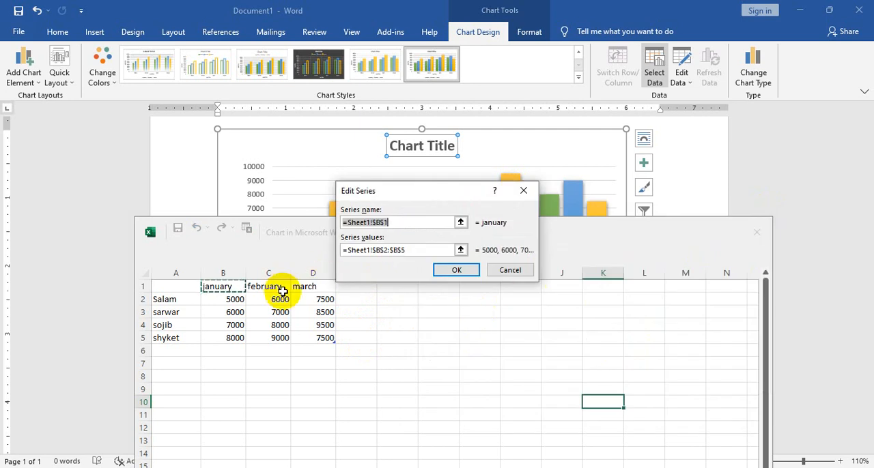
{"action": "left_click", "coordinate": [318, 287]}
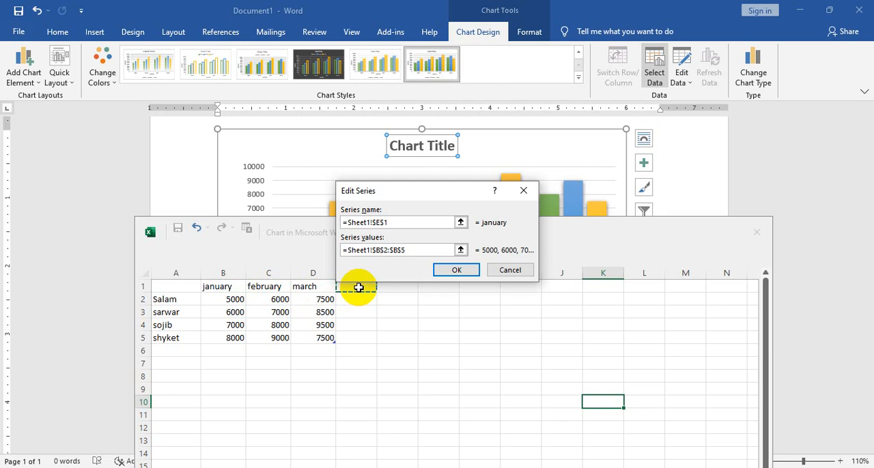
{"action": "left_click_drag", "start_coordinate": [395, 195], "coordinate": [505, 177]}
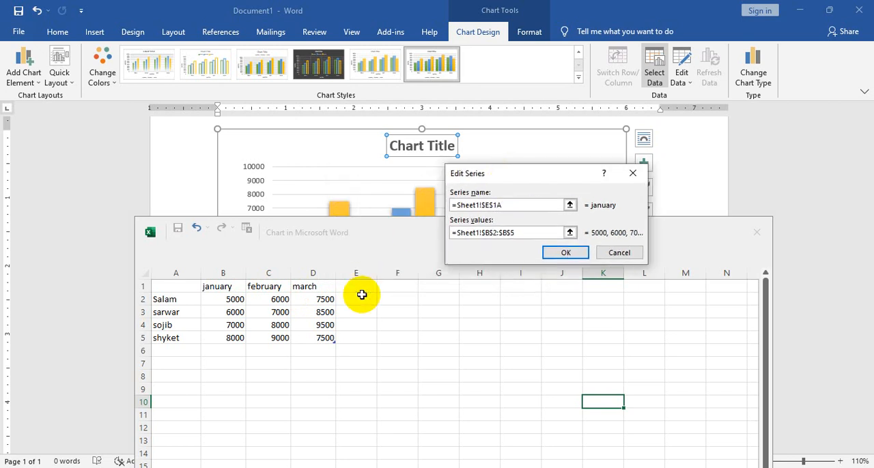
{"action": "key", "text": "BackSpace"}
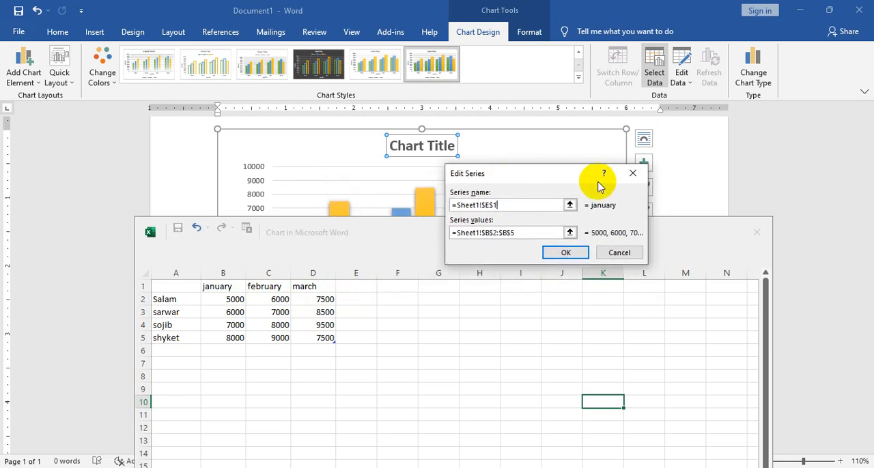
{"action": "left_click", "coordinate": [570, 205]}
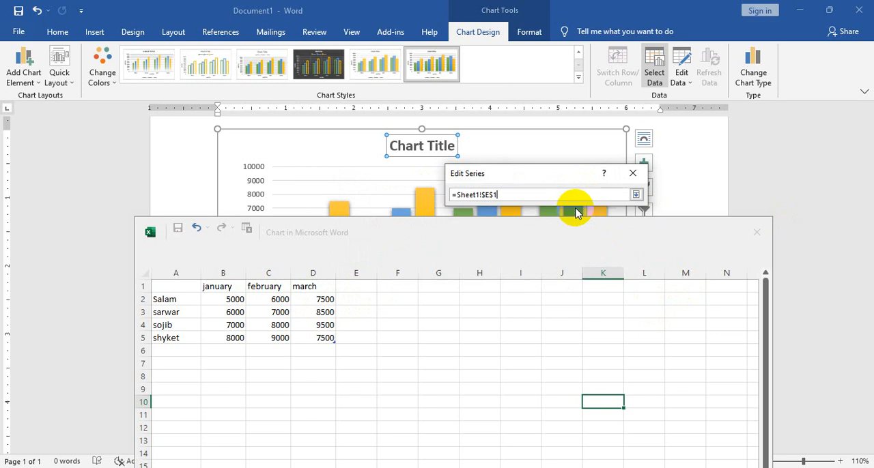
{"action": "left_click", "coordinate": [636, 194]}
{"action": "left_click", "coordinate": [571, 206]}
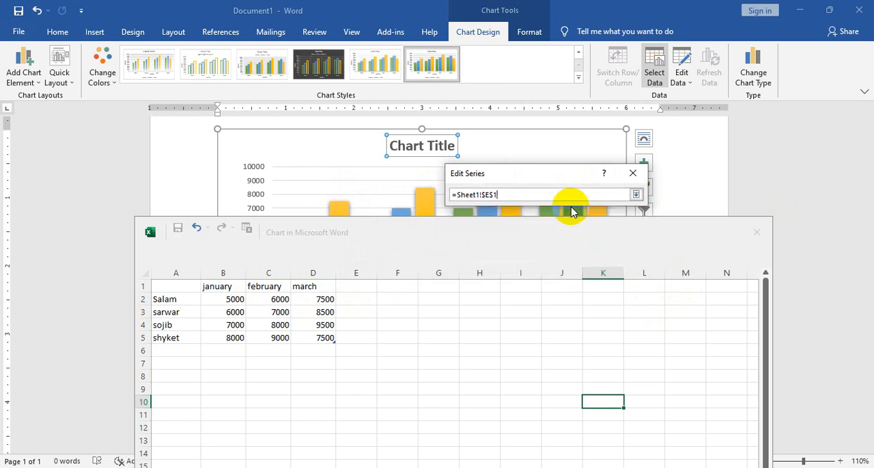
{"action": "left_click", "coordinate": [638, 173]}
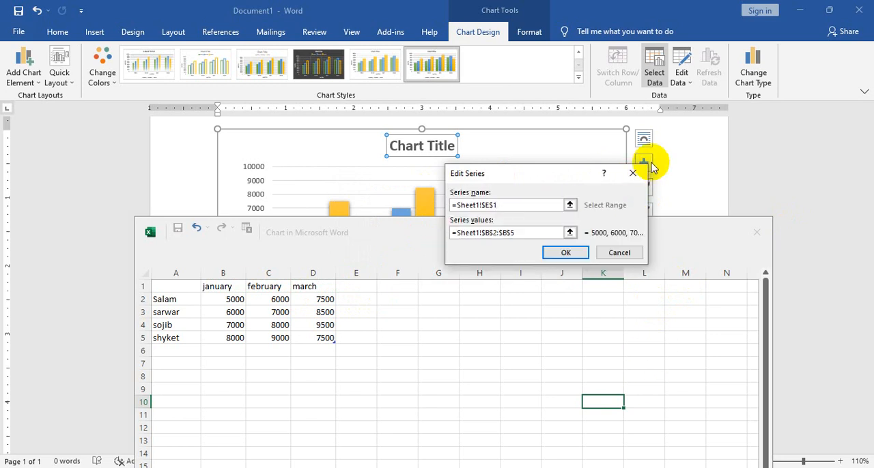
{"action": "left_click", "coordinate": [566, 254]}
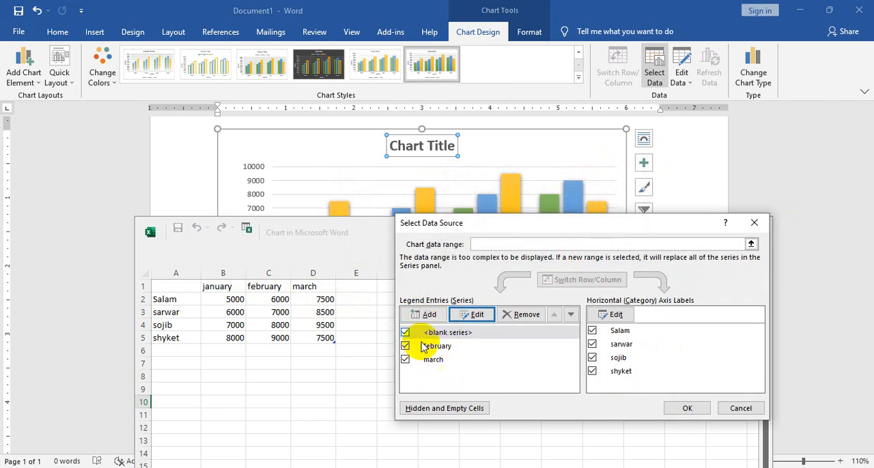
Add a new data series named April to the chart's legend entries
{"action": "left_click", "coordinate": [434, 316]}
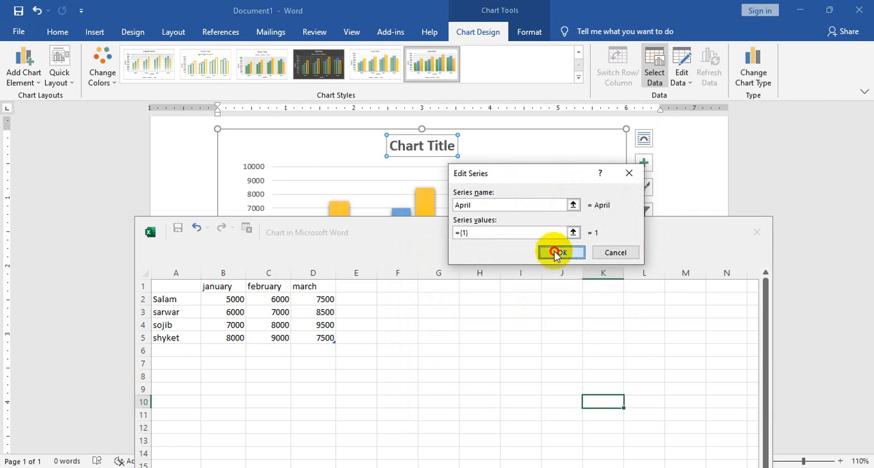
{"action": "left_click", "coordinate": [558, 254]}
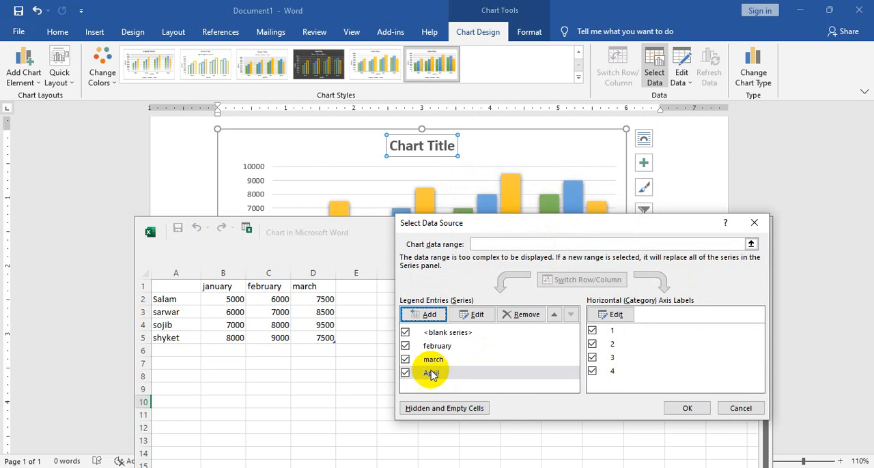
Edit the April series so that its name refers to Sheet1!$E$1, and apply the data source settings
{"action": "left_click", "coordinate": [482, 317]}
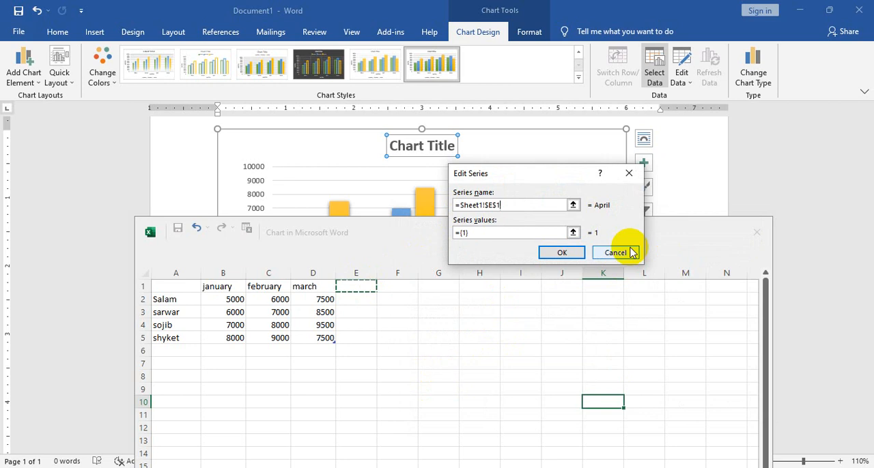
{"action": "left_click", "coordinate": [560, 256]}
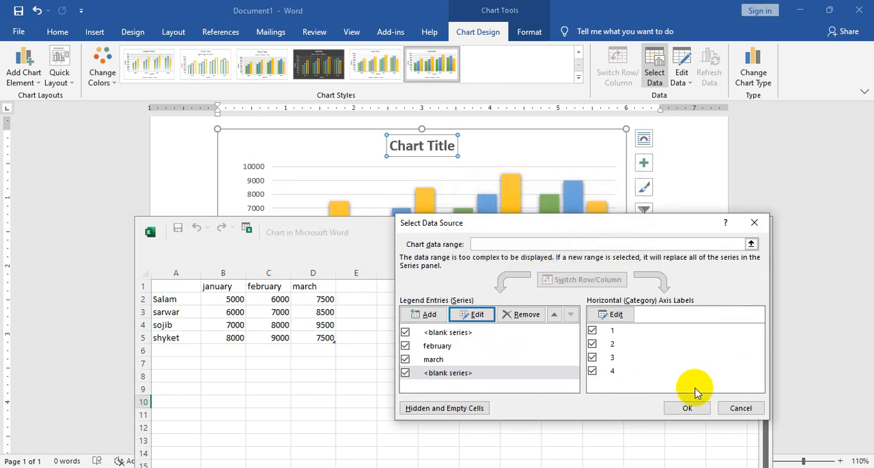
{"action": "left_click", "coordinate": [687, 408]}
Move the chart's data sheet window up over the chart and enter April as the header in cell E1
{"action": "scroll", "coordinate": [428, 398], "scroll_direction": "down", "scroll_amount": 5}
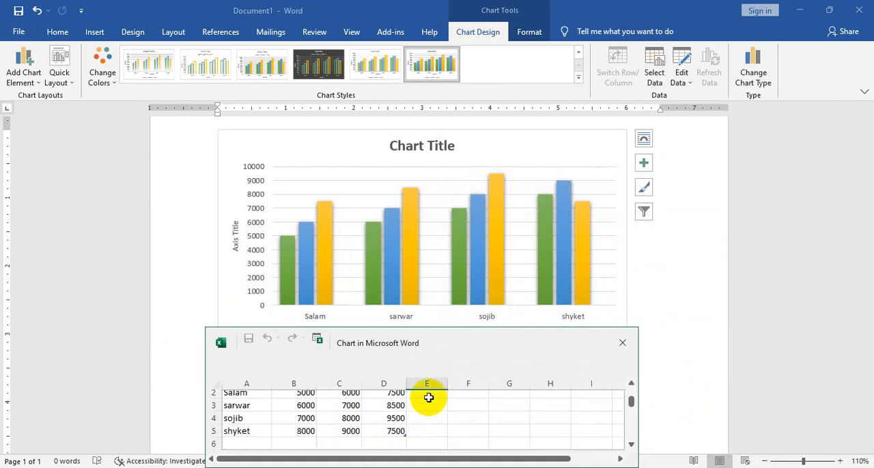
{"action": "scroll", "coordinate": [427, 398], "scroll_direction": "up", "scroll_amount": 5}
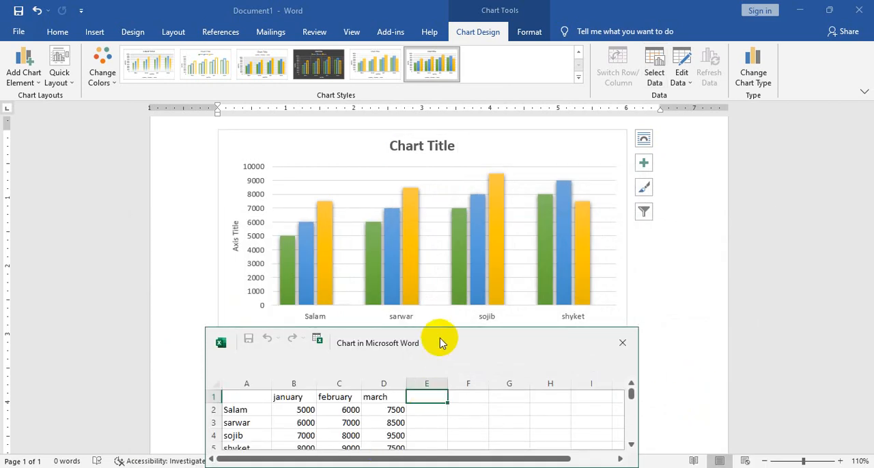
{"action": "left_click_drag", "start_coordinate": [440, 343], "coordinate": [411, 267]}
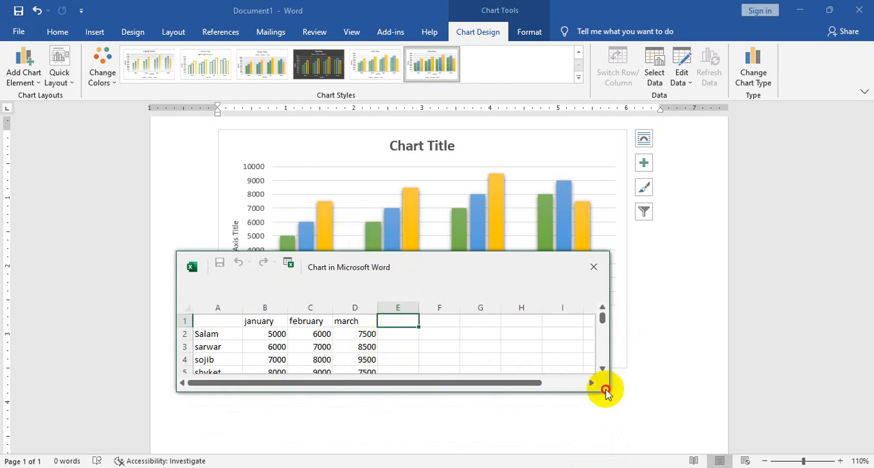
{"action": "type", "text": "April"}
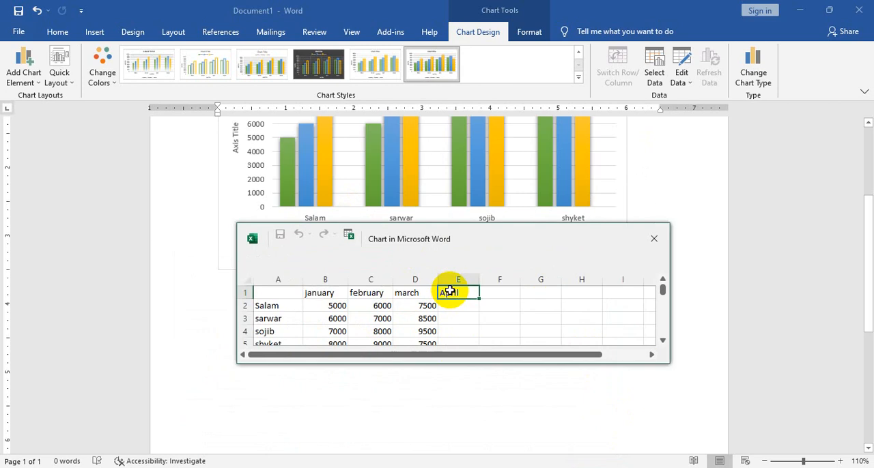
Try to clear the header text in cell E1 of the chart's data sheet
{"action": "left_click_drag", "start_coordinate": [469, 293], "coordinate": [469, 296]}
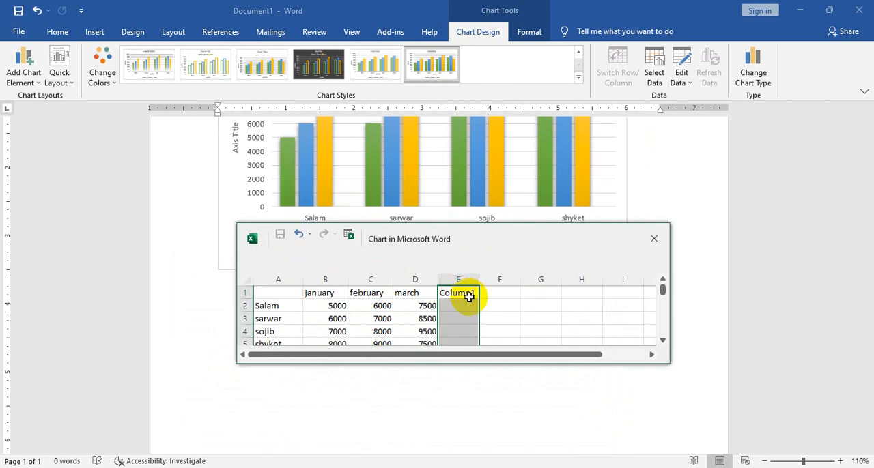
{"action": "left_click", "coordinate": [486, 304]}
{"action": "left_click", "coordinate": [466, 297]}
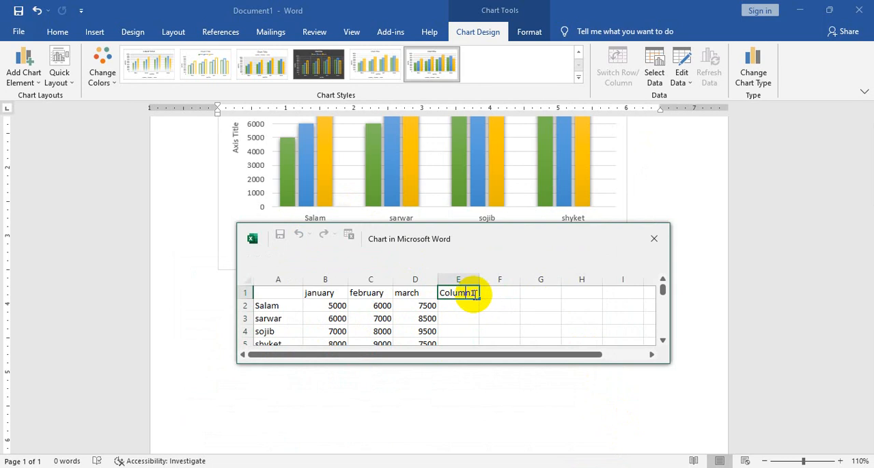
{"action": "left_click_drag", "start_coordinate": [473, 293], "coordinate": [441, 295]}
{"action": "key", "text": "BackSpace"}
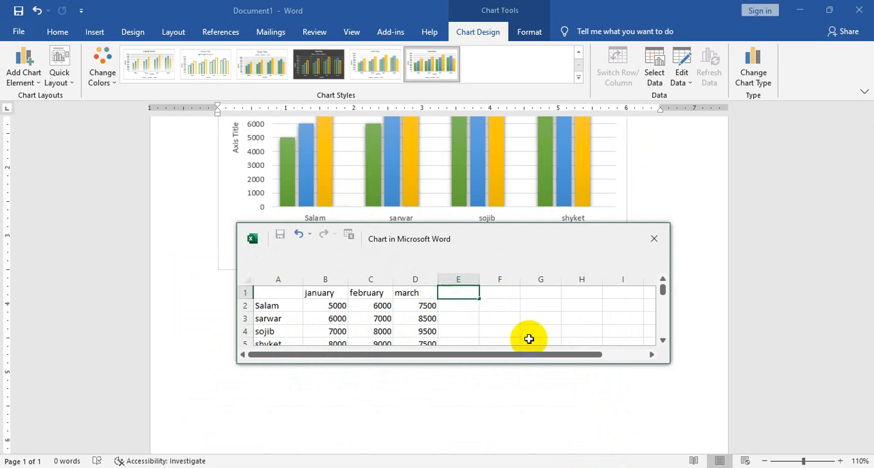
{"action": "key", "text": "Return"}
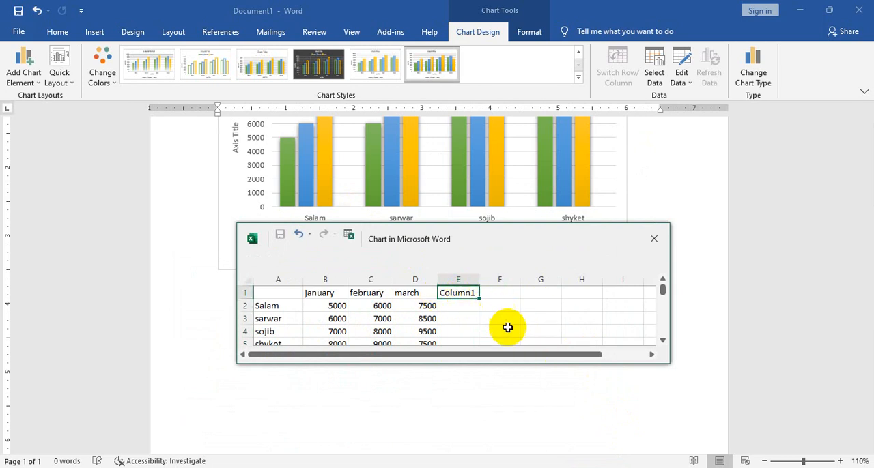
Remove the last Column1 series from the chart's legend entries and apply the data source settings
{"action": "left_click", "coordinate": [655, 79]}
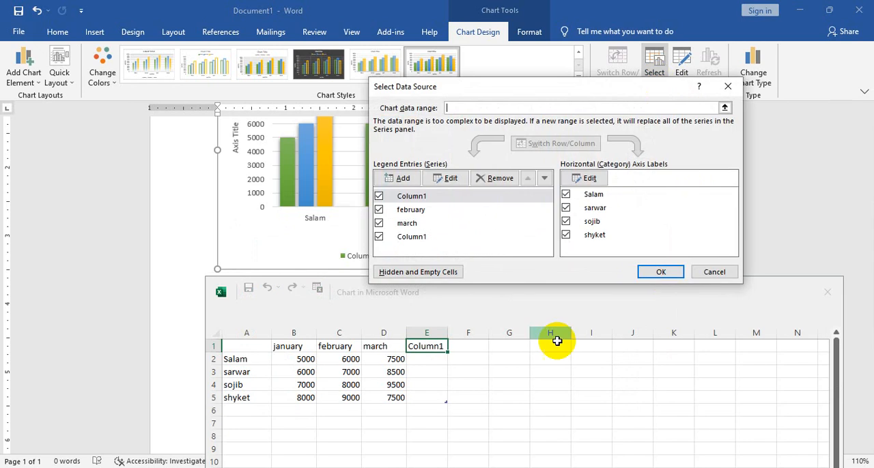
{"action": "left_click", "coordinate": [401, 238]}
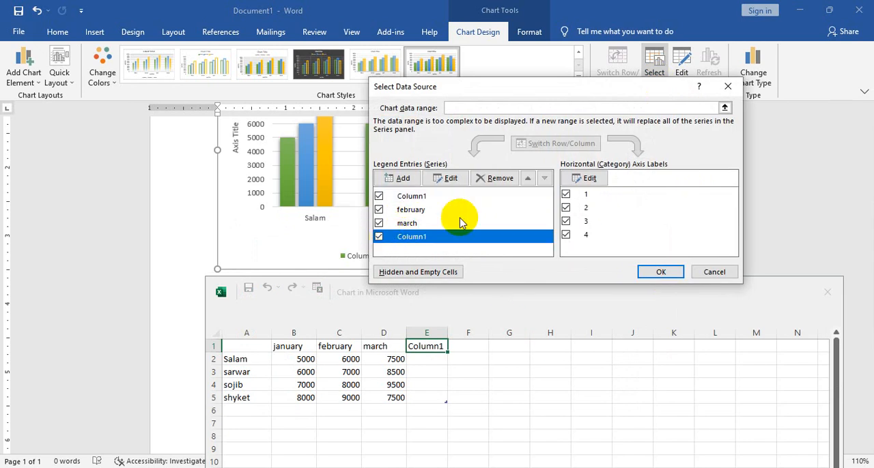
{"action": "left_click", "coordinate": [498, 179]}
{"action": "left_click", "coordinate": [657, 272]}
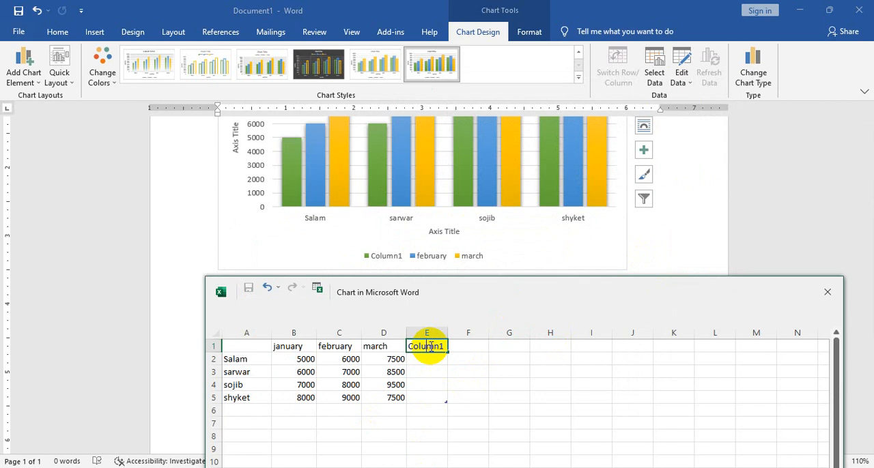
Try again to delete the Column1 header by clearing cells E1:E5 of the data sheet
{"action": "key", "text": "BackSpace"}
{"action": "key", "text": "BackSpace"}
{"action": "key", "text": "BackSpace"}
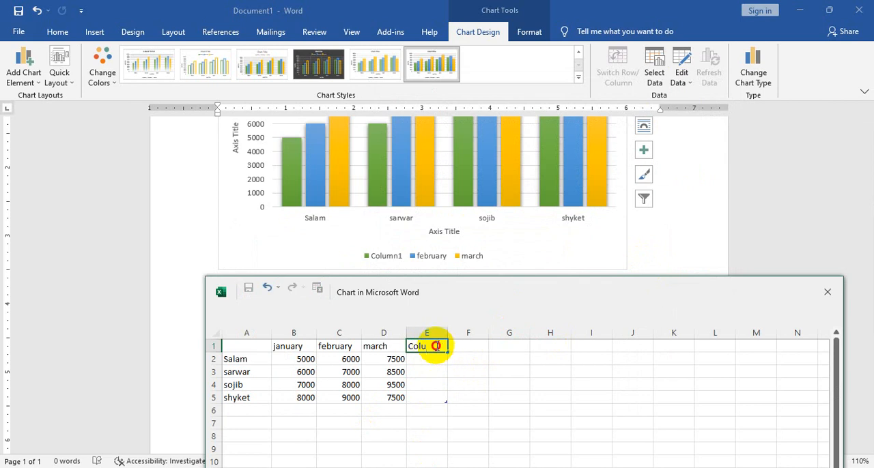
{"action": "mouse_move", "coordinate": [436, 346]}
{"action": "left_mouse_down"}
{"action": "mouse_move", "coordinate": [411, 346]}
{"action": "mouse_move", "coordinate": [430, 360]}
{"action": "mouse_move", "coordinate": [441, 398]}
{"action": "left_mouse_up"}
{"action": "key", "text": "BackSpace"}
{"action": "left_click", "coordinate": [451, 380]}
Clear the series name and series values references of the first Column1 series and apply the data source settings
{"action": "left_click", "coordinate": [657, 77]}
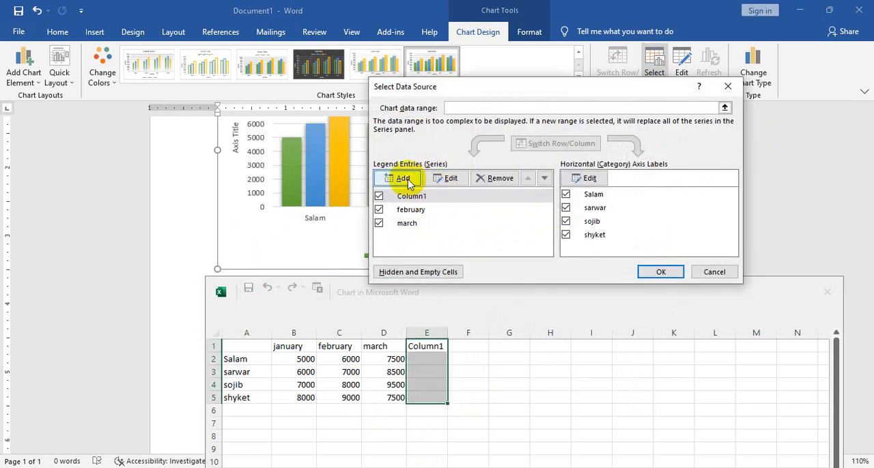
{"action": "left_click", "coordinate": [404, 179]}
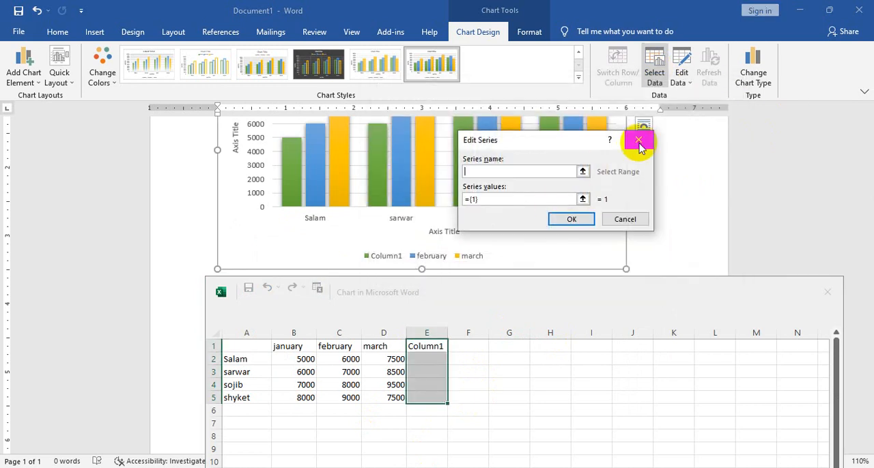
{"action": "left_click", "coordinate": [641, 142]}
{"action": "left_click", "coordinate": [449, 178]}
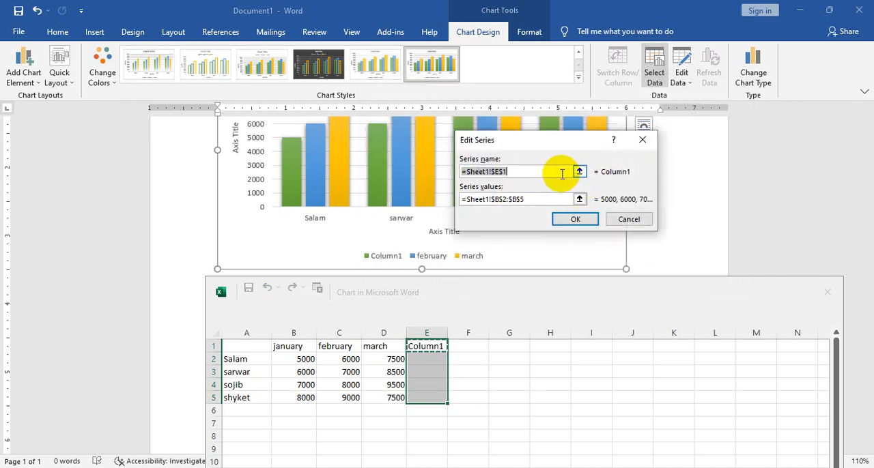
{"action": "key", "text": "Delete"}
{"action": "key", "text": "Tab"}
{"action": "key", "text": "Delete"}
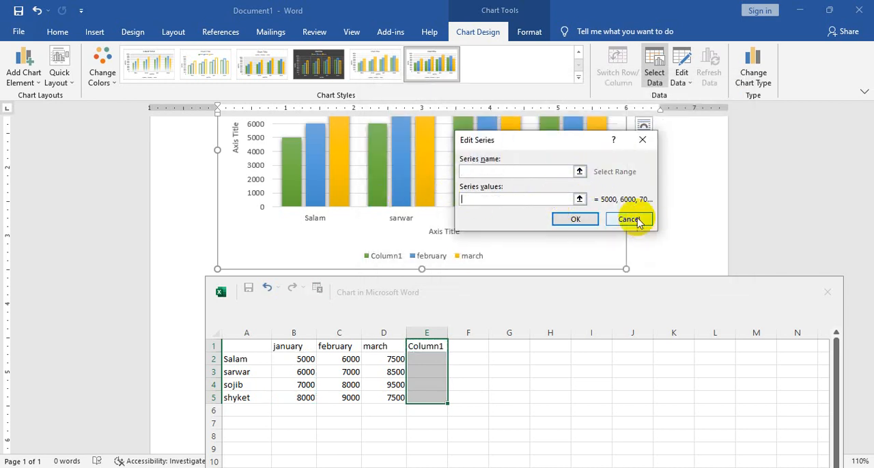
{"action": "left_click", "coordinate": [576, 220]}
{"action": "left_click", "coordinate": [660, 271]}
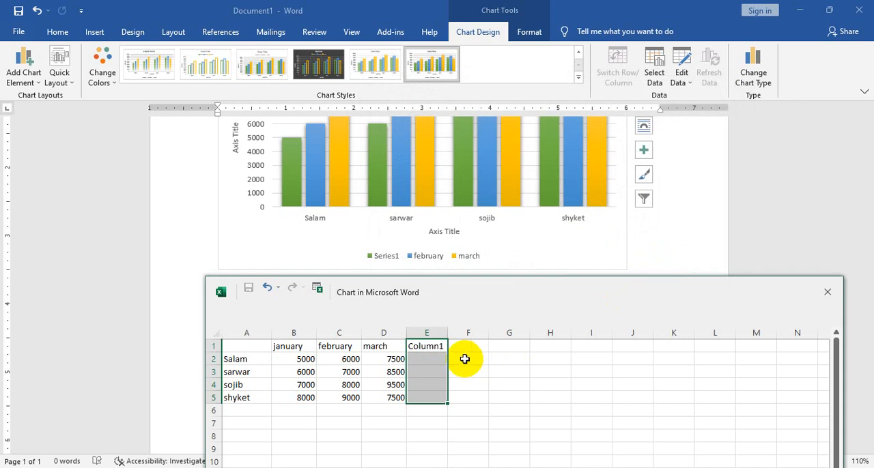
Undo the header deletions in the data sheet to restore April in cell E1
{"action": "left_click", "coordinate": [432, 346]}
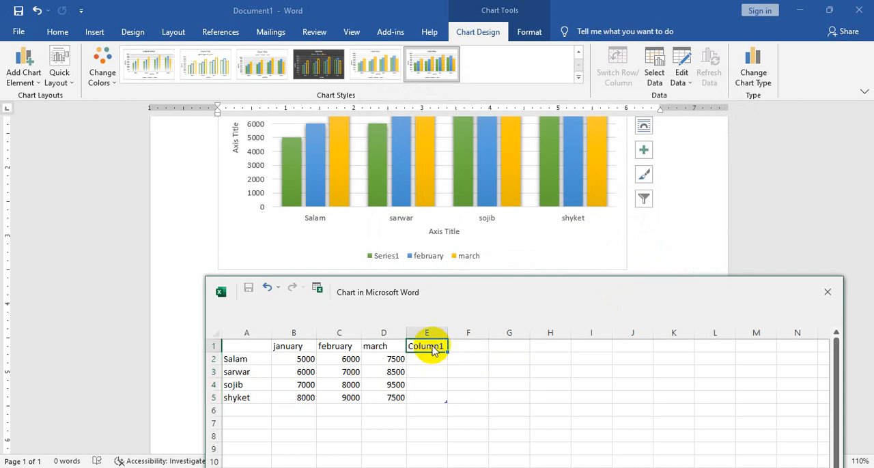
{"action": "scroll", "coordinate": [473, 357], "scroll_direction": "down", "scroll_amount": 2}
{"action": "scroll", "coordinate": [464, 353], "scroll_direction": "up", "scroll_amount": 2}
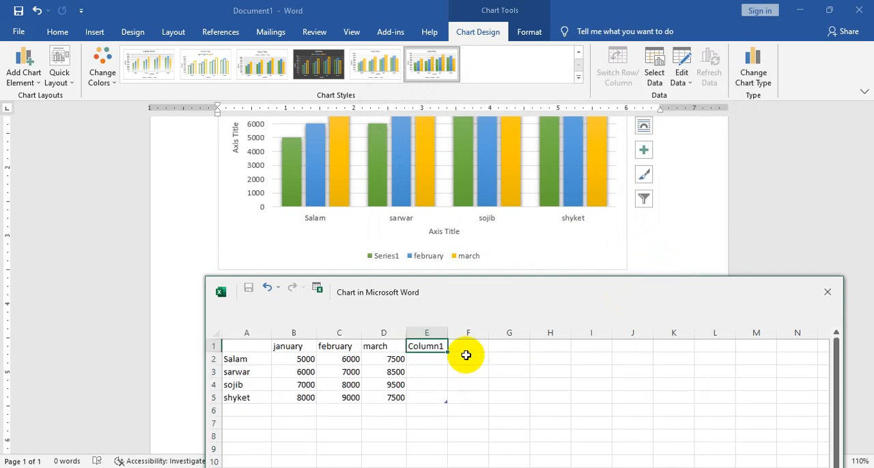
{"action": "key", "text": "ctrl+z"}
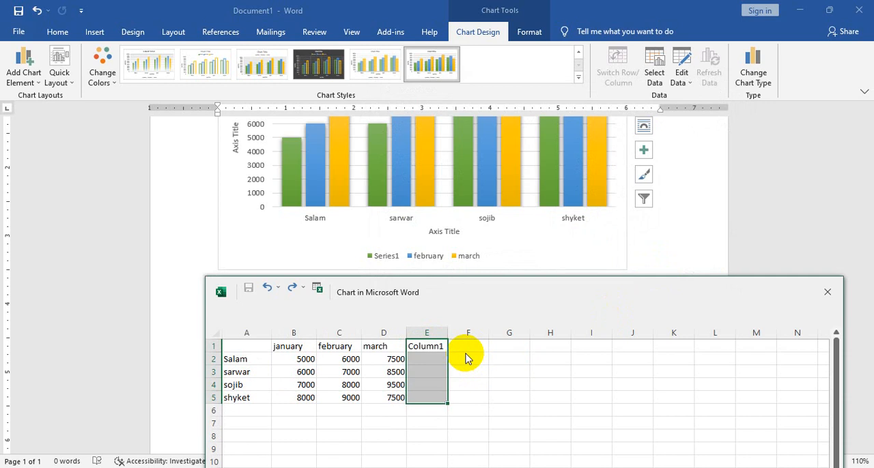
{"action": "key", "text": "ctrl+z"}
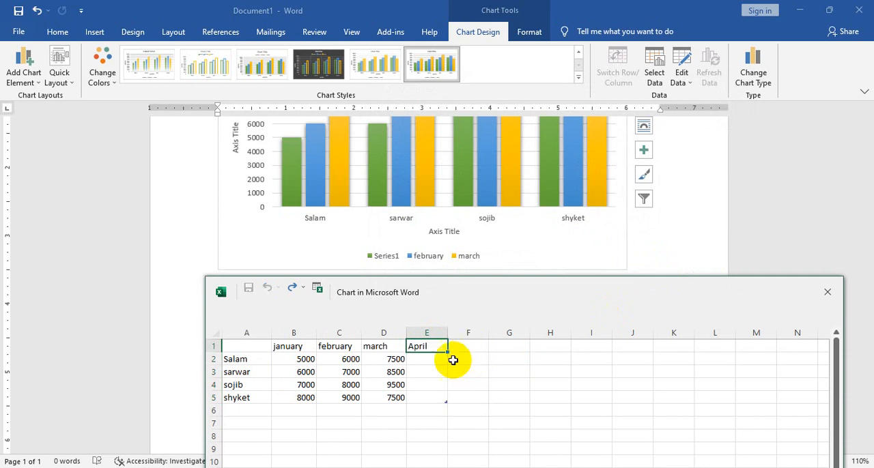
Shrink the data sheet's table range back to column D, empty header cell E1, and close the sheet
{"action": "left_click", "coordinate": [464, 355]}
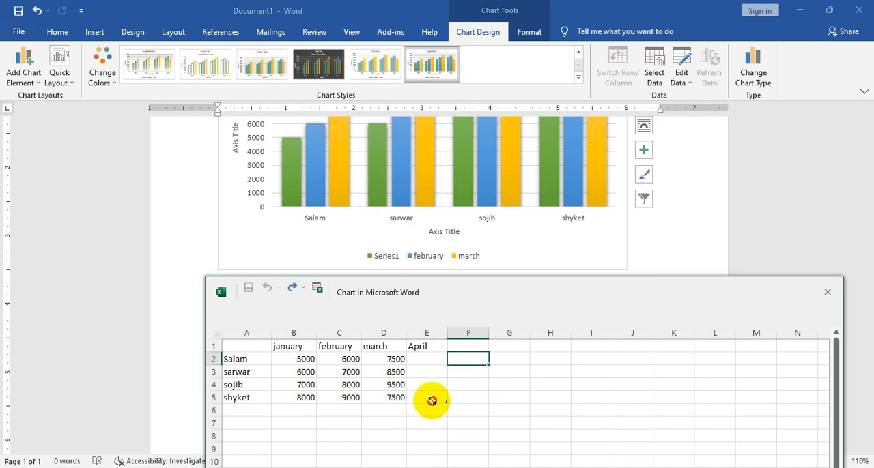
{"action": "left_click_drag", "start_coordinate": [432, 400], "coordinate": [400, 397]}
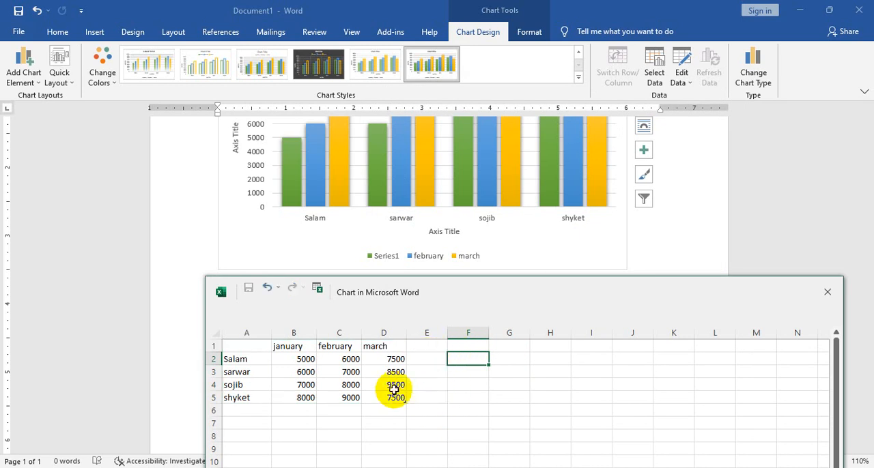
{"action": "left_click", "coordinate": [426, 348]}
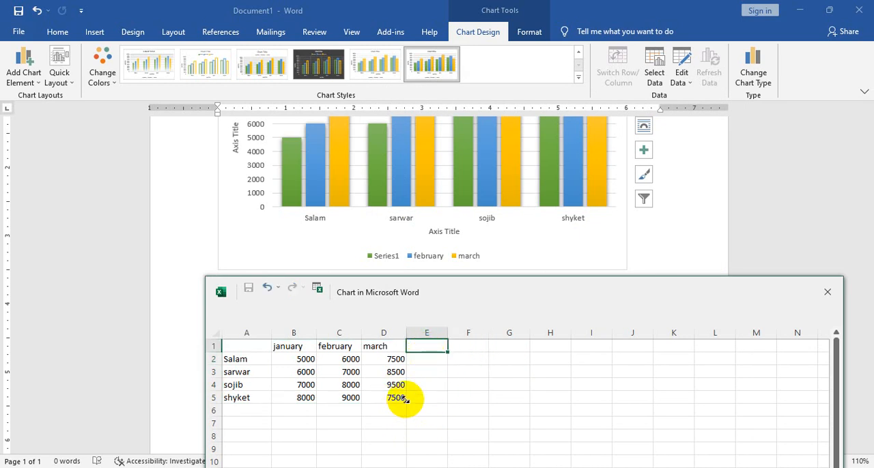
{"action": "left_click", "coordinate": [823, 305]}
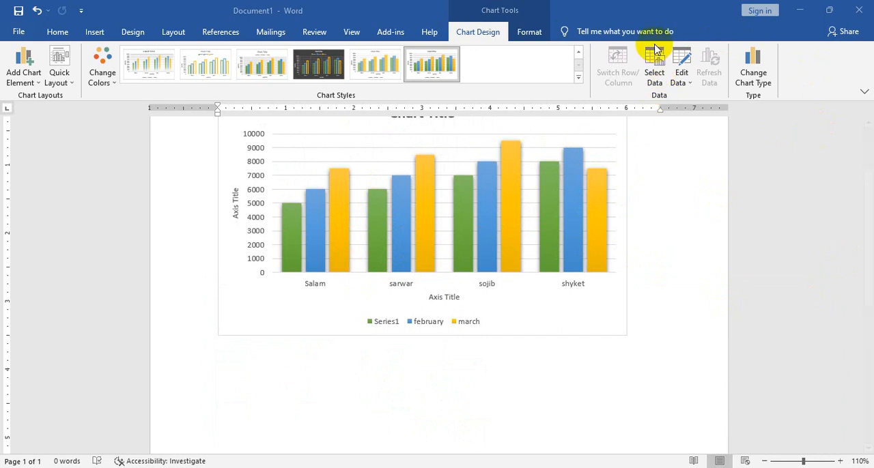
Open the chart's data for editing in Excel and enter April as the column header in cell E1
{"action": "left_click", "coordinate": [678, 84]}
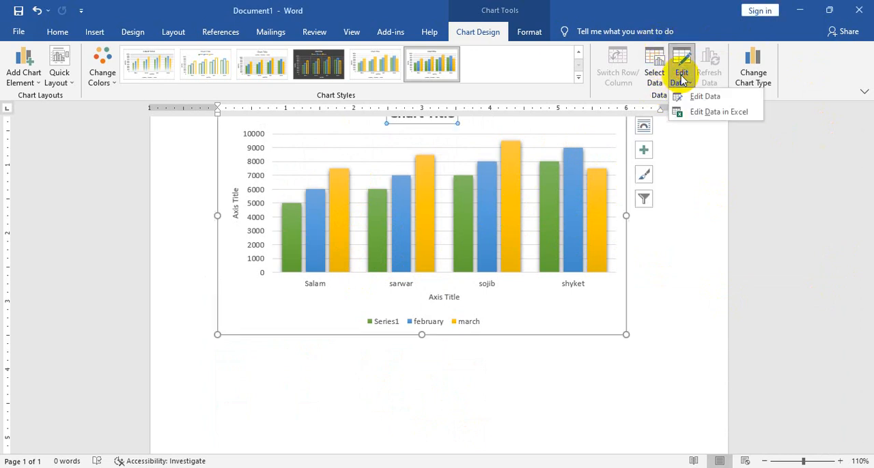
{"action": "left_click", "coordinate": [722, 113]}
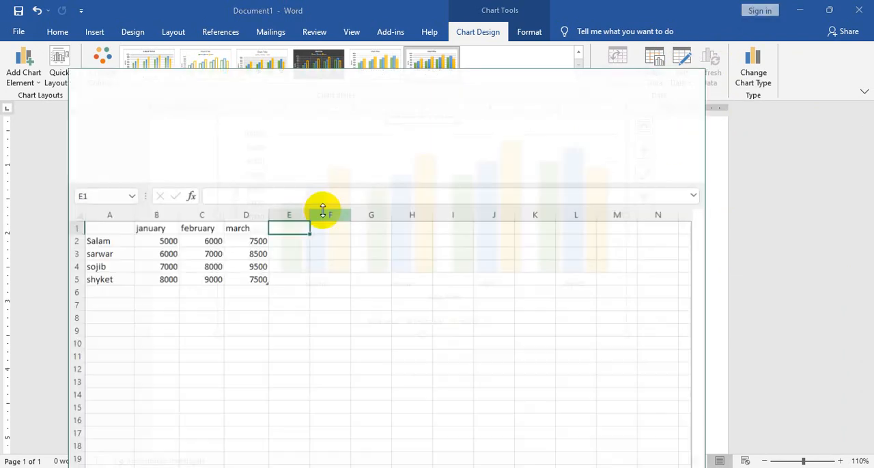
{"action": "left_click_drag", "start_coordinate": [341, 82], "coordinate": [507, 67]}
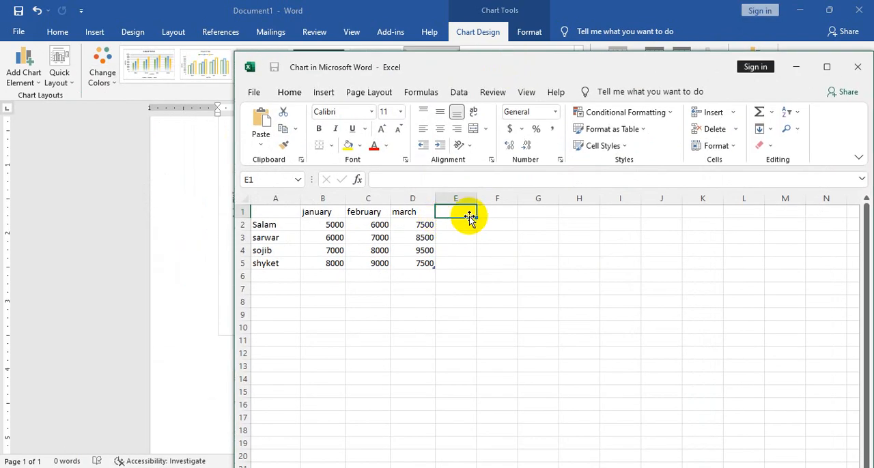
{"action": "type", "text": "April"}
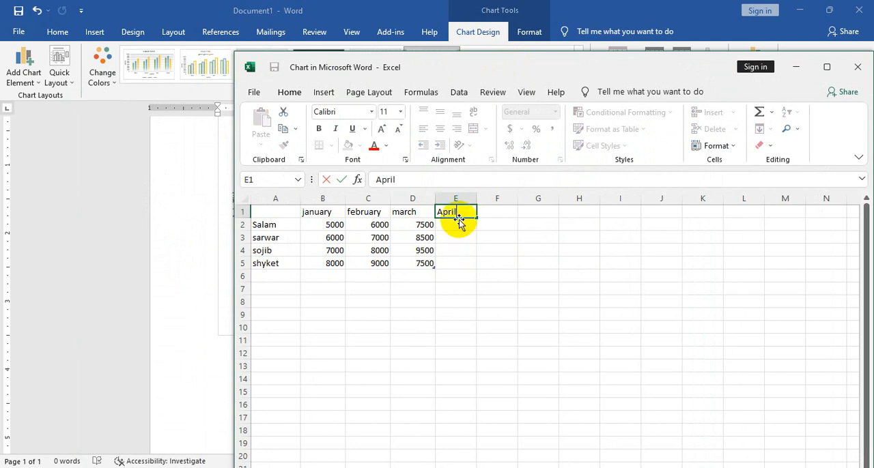
{"action": "left_click", "coordinate": [459, 224]}
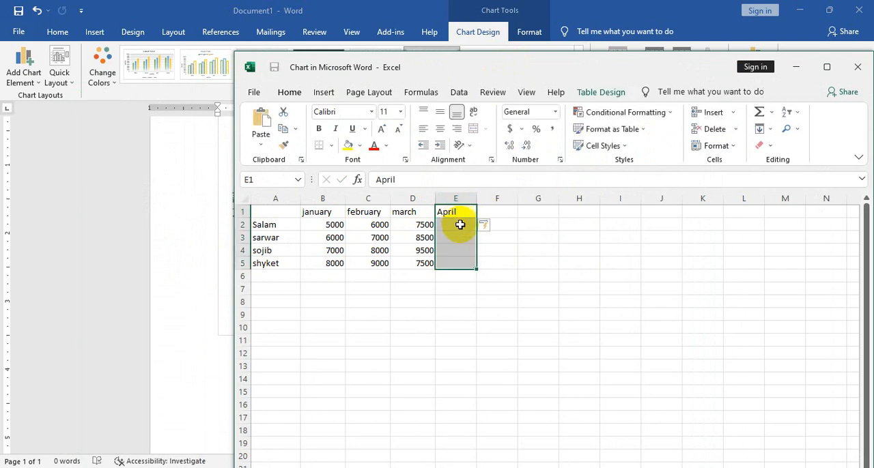
Enter the April values 8000, 7000, 9000 and 8500 in cells E2 to E5 and close the data sheet
{"action": "type", "text": "8000"}
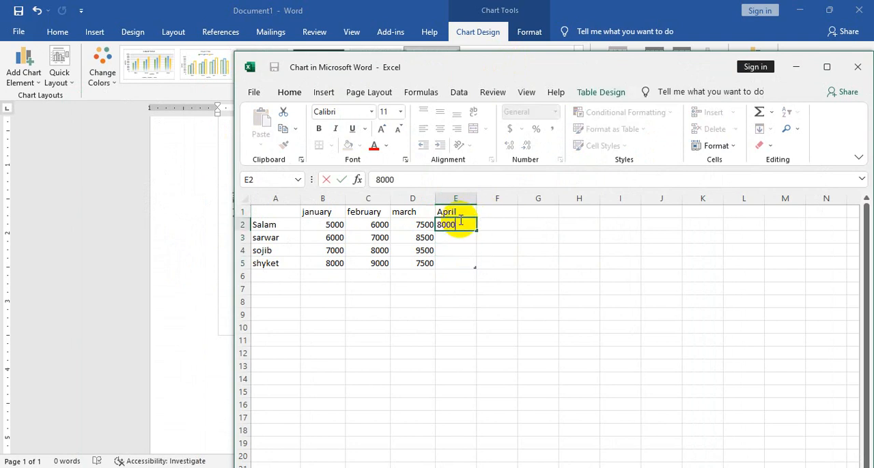
{"action": "key", "text": "Return"}
{"action": "type", "text": "7000"}
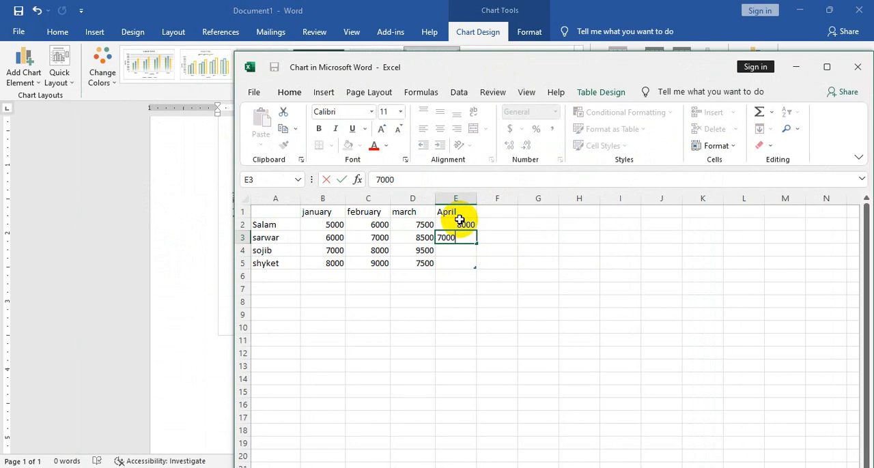
{"action": "key", "text": "Return"}
{"action": "type", "text": "9000"}
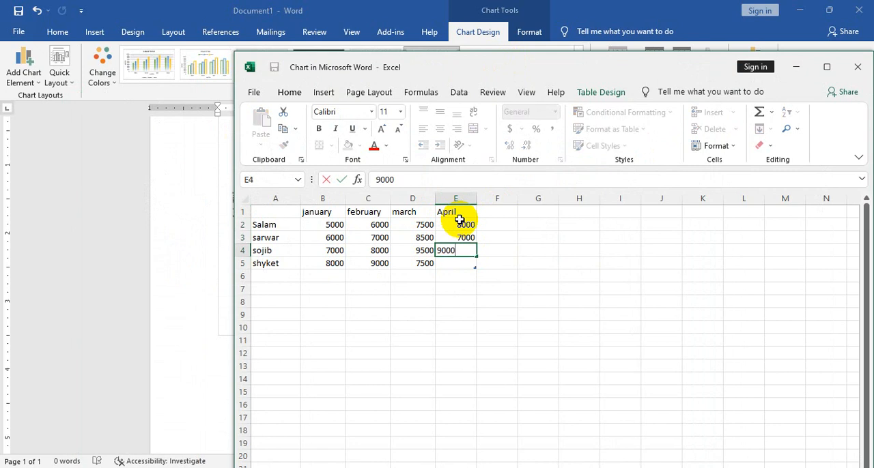
{"action": "key", "text": "Return"}
{"action": "type", "text": "8500"}
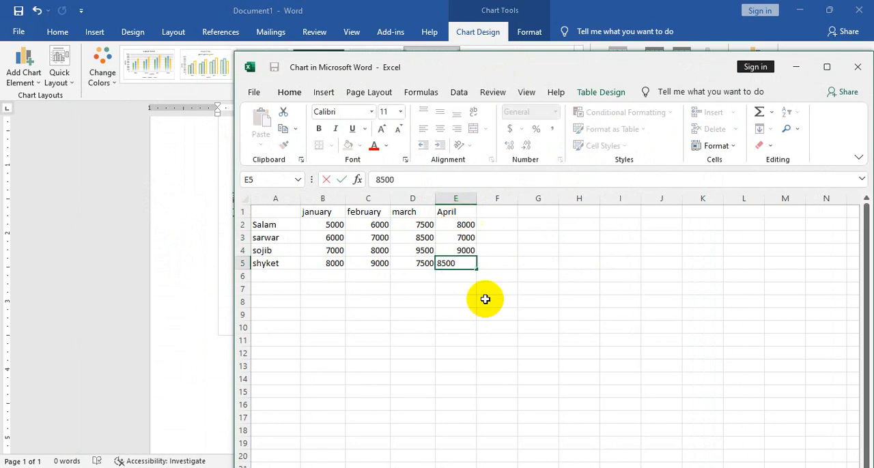
{"action": "left_click", "coordinate": [508, 302]}
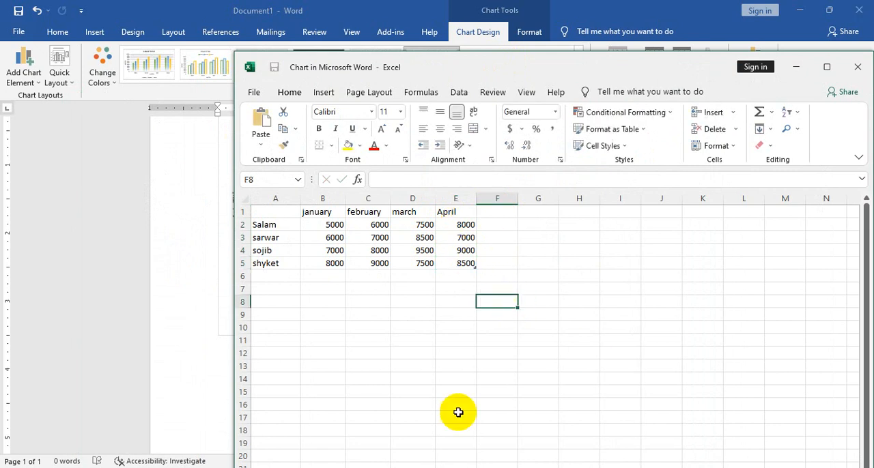
{"action": "key", "text": "Return"}
{"action": "left_click", "coordinate": [858, 68]}
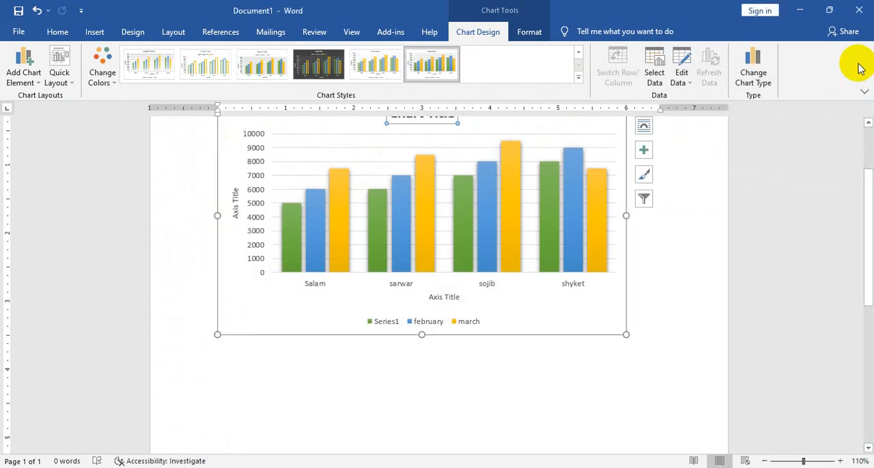
Edit the chart data in Excel, set the march value in cell D5 to 20000, and close the sheet
{"action": "left_click", "coordinate": [341, 262]}
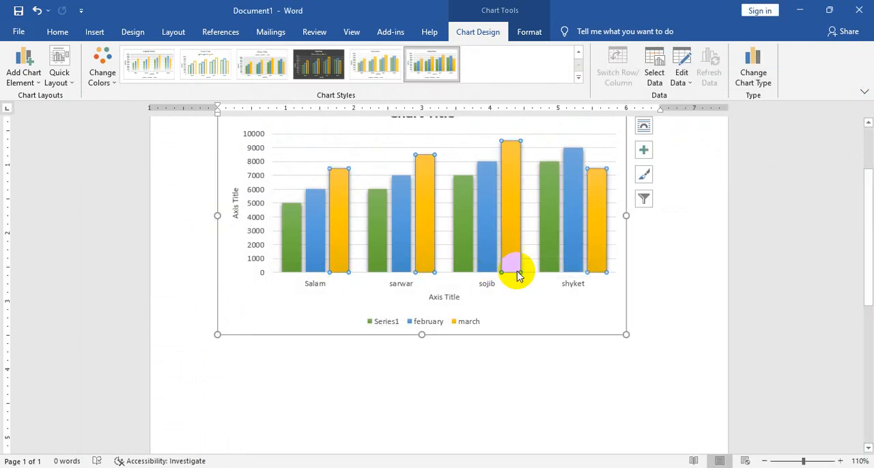
{"action": "scroll", "coordinate": [513, 298], "scroll_direction": "up", "scroll_amount": 2}
{"action": "left_click", "coordinate": [685, 81]}
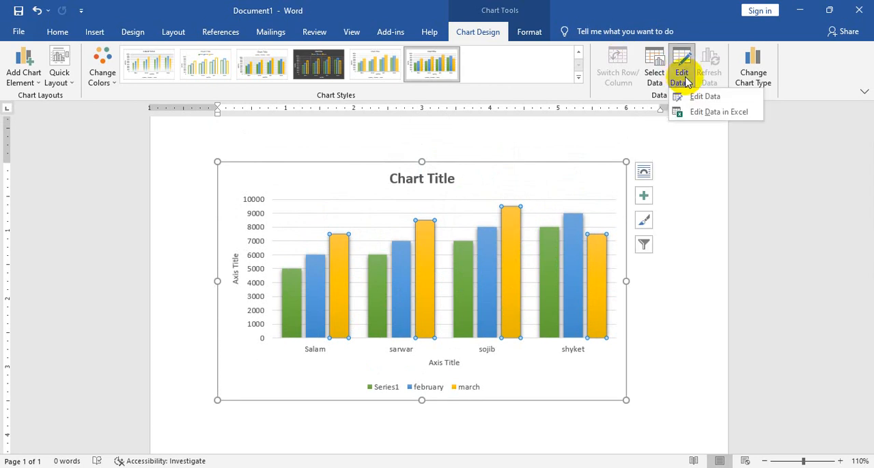
{"action": "left_click", "coordinate": [708, 114]}
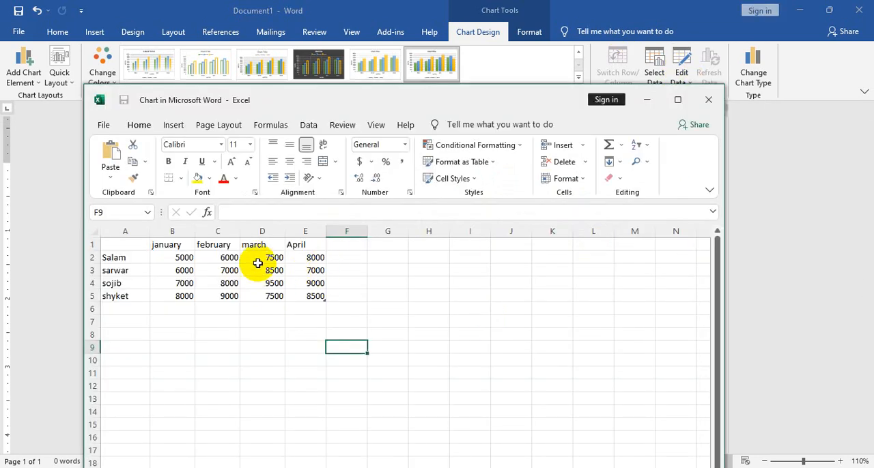
{"action": "left_click", "coordinate": [275, 298]}
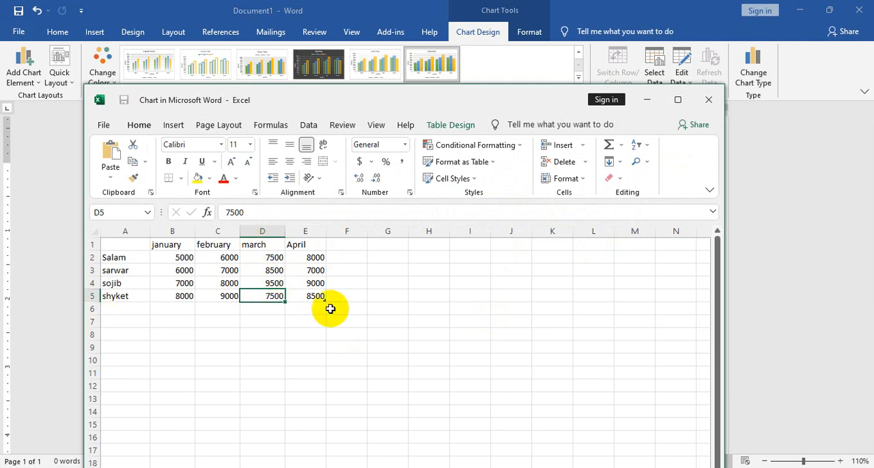
{"action": "type", "text": "200"}
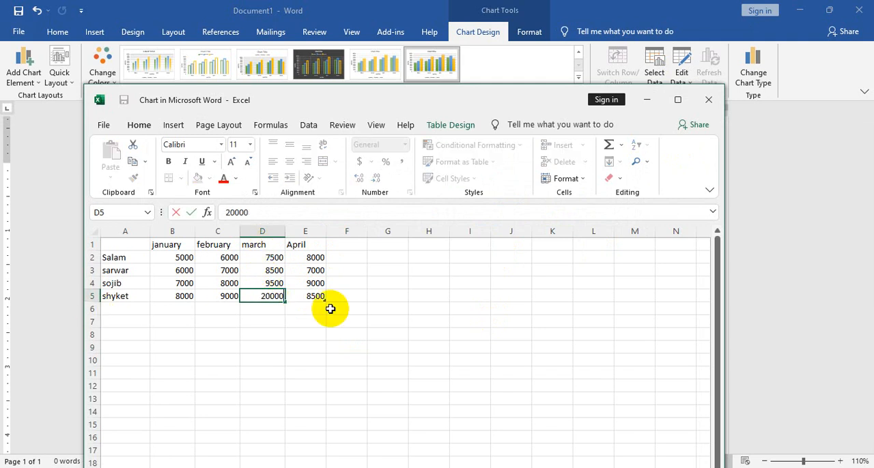
{"action": "left_click_drag", "start_coordinate": [530, 103], "coordinate": [662, 321]}
{"action": "key", "text": "Return"}
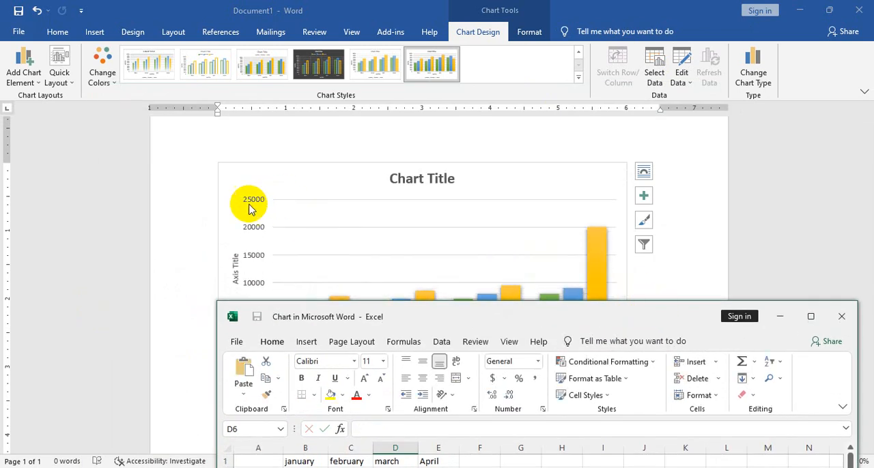
{"action": "left_click", "coordinate": [841, 316]}
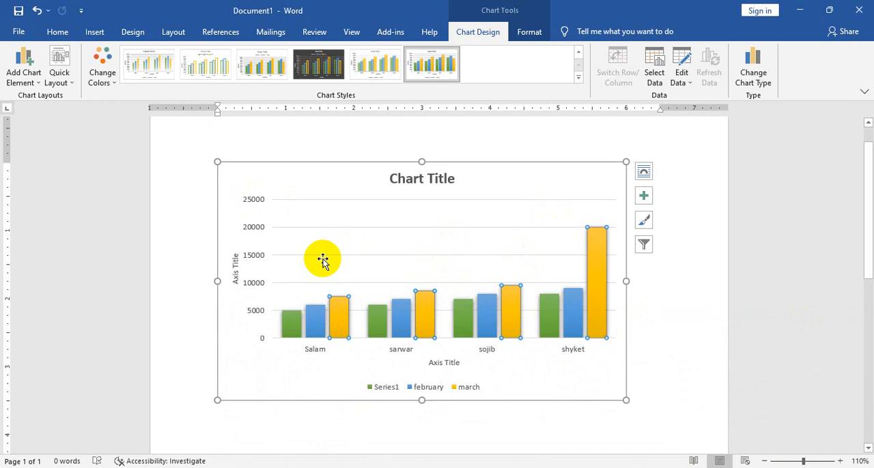
Add a chart data series whose name refers to cell E1 (April) and apply the data source settings
{"action": "left_click", "coordinate": [654, 68]}
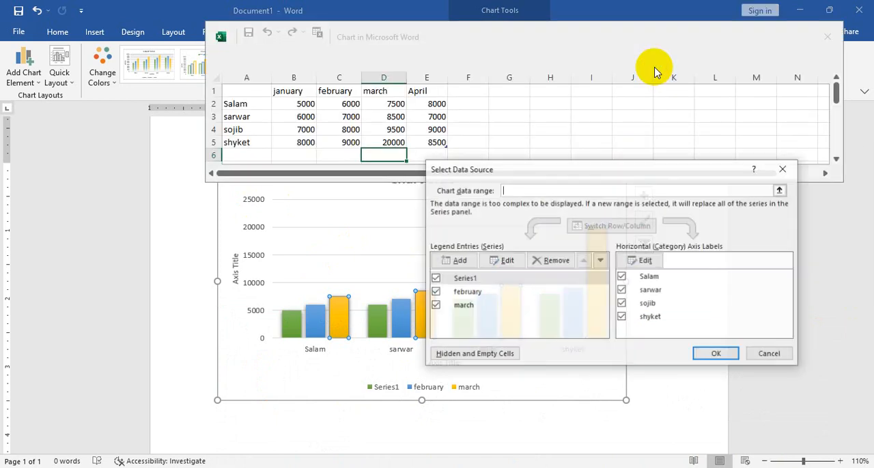
{"action": "left_click", "coordinate": [461, 262]}
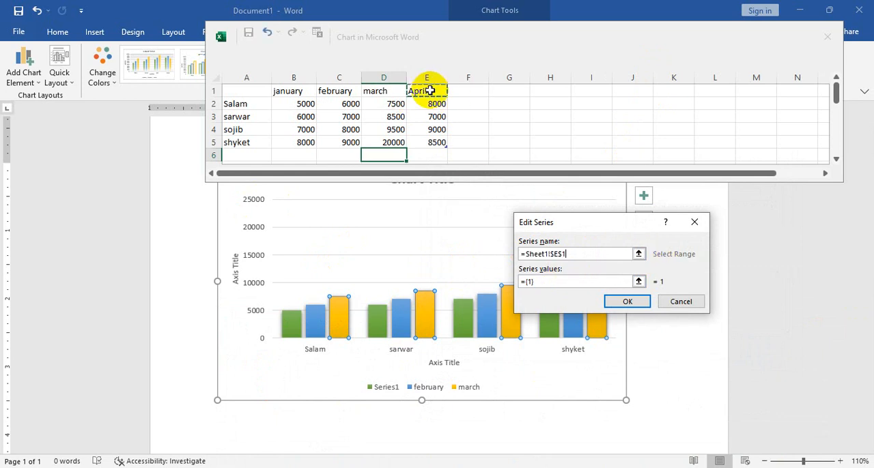
{"action": "left_click", "coordinate": [637, 304]}
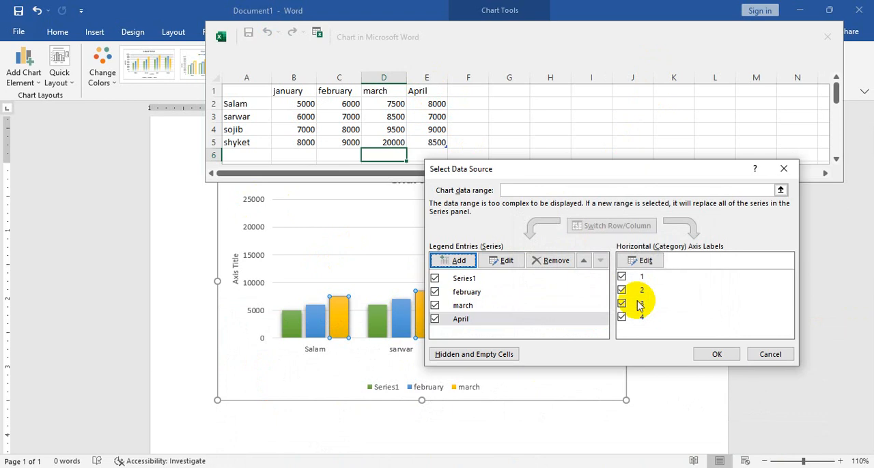
{"action": "left_click", "coordinate": [503, 262]}
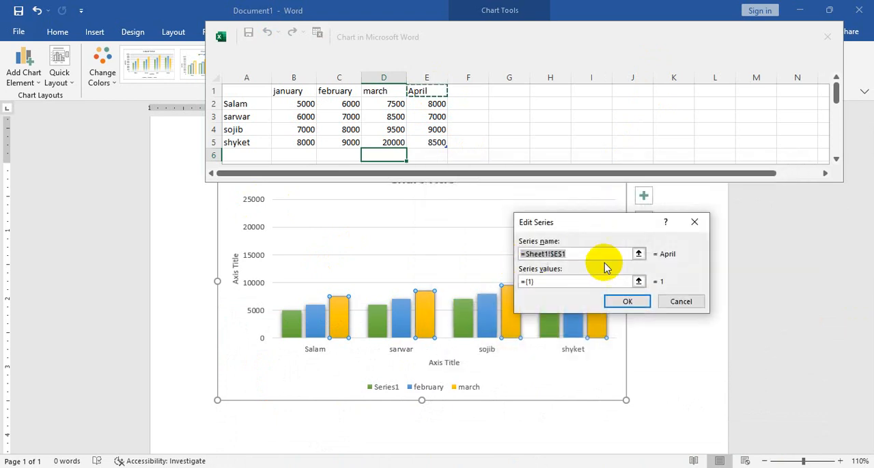
{"action": "left_click", "coordinate": [625, 302]}
{"action": "left_click", "coordinate": [720, 355]}
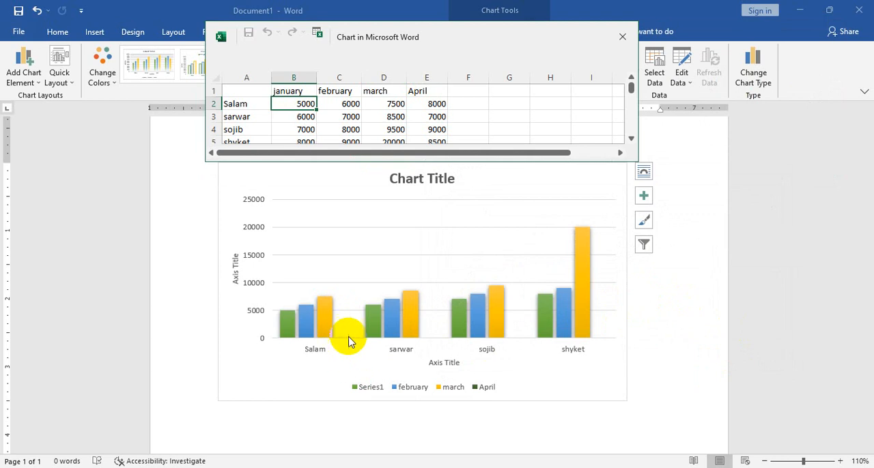
Try extending the April series name reference to Sheet1!$E$1:$E$5 and apply the data source settings
{"action": "left_click", "coordinate": [427, 101]}
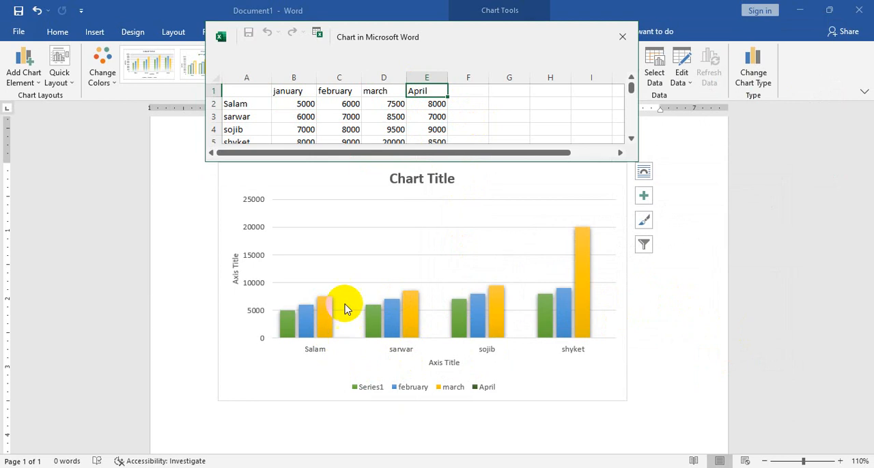
{"action": "left_click", "coordinate": [627, 37]}
{"action": "left_click", "coordinate": [661, 85]}
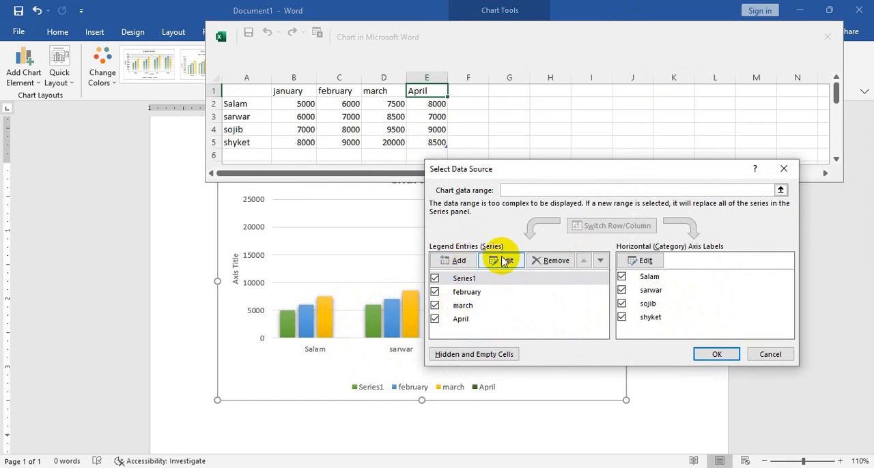
{"action": "left_click", "coordinate": [478, 324]}
{"action": "left_click", "coordinate": [503, 260]}
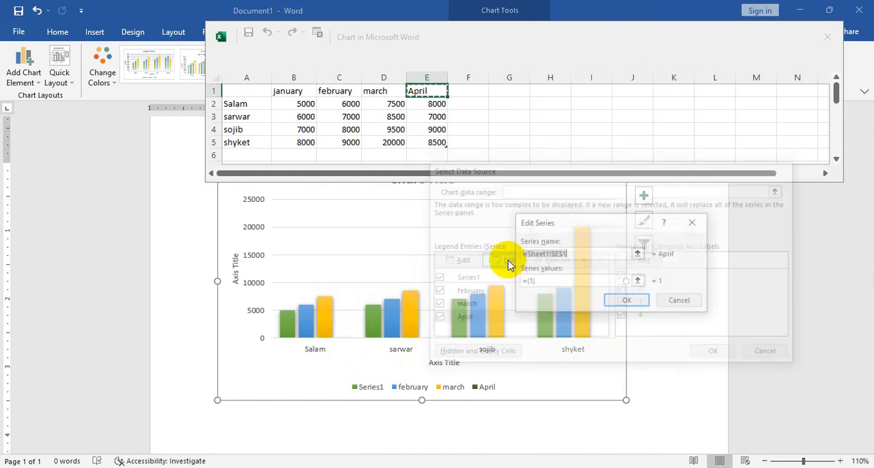
{"action": "left_click", "coordinate": [639, 254]}
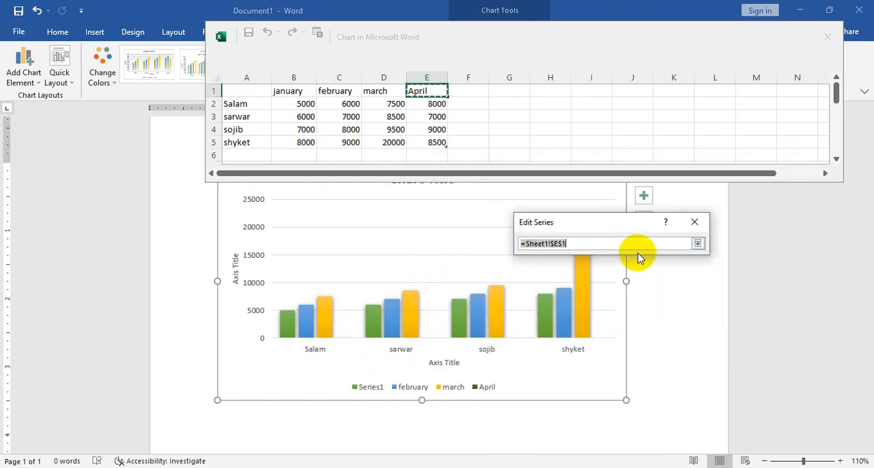
{"action": "left_click_drag", "start_coordinate": [435, 94], "coordinate": [437, 142]}
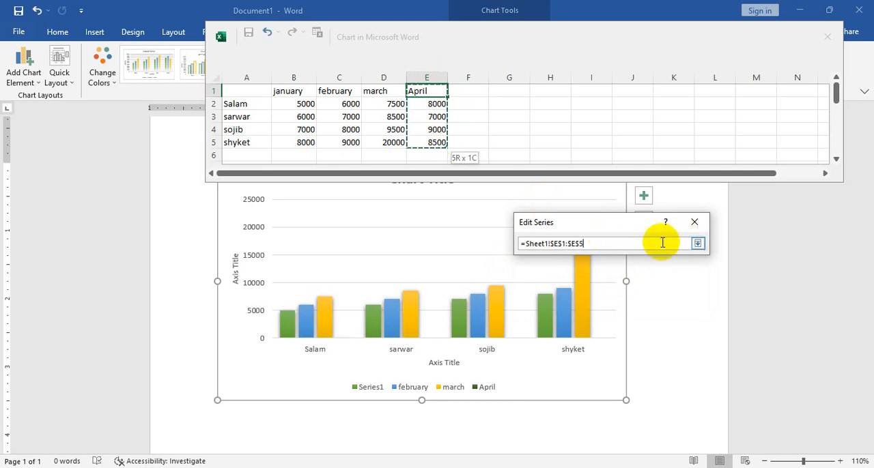
{"action": "left_click", "coordinate": [698, 243]}
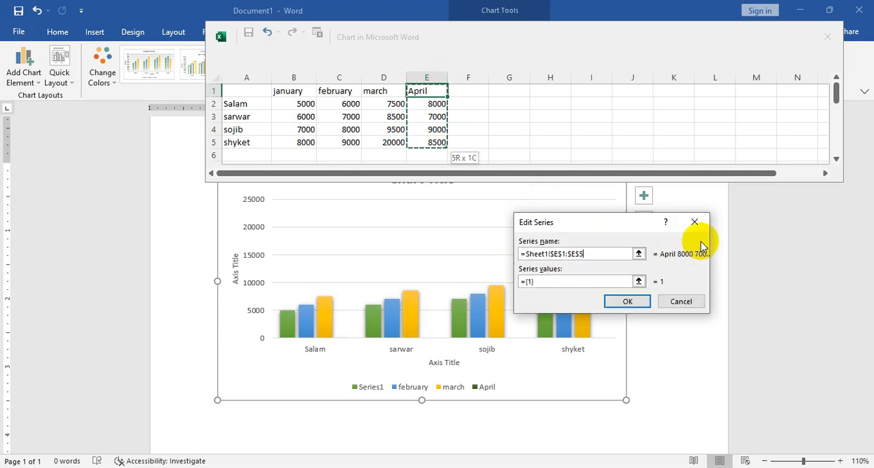
{"action": "left_click", "coordinate": [633, 302]}
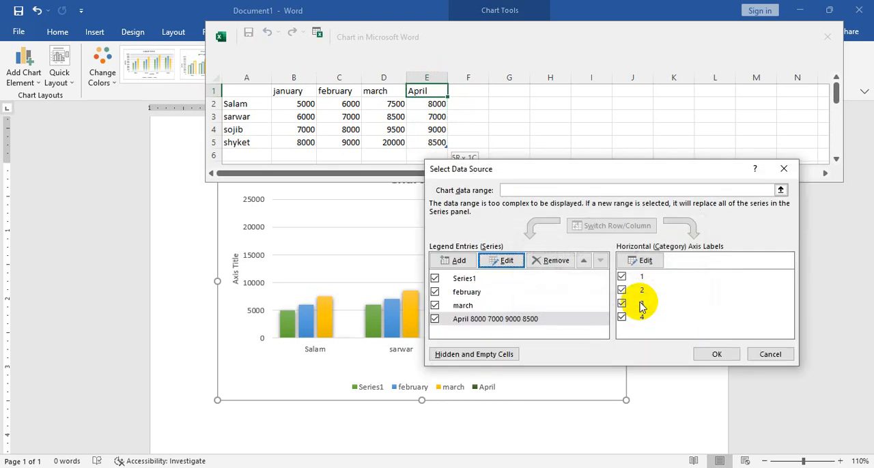
{"action": "left_click", "coordinate": [719, 355]}
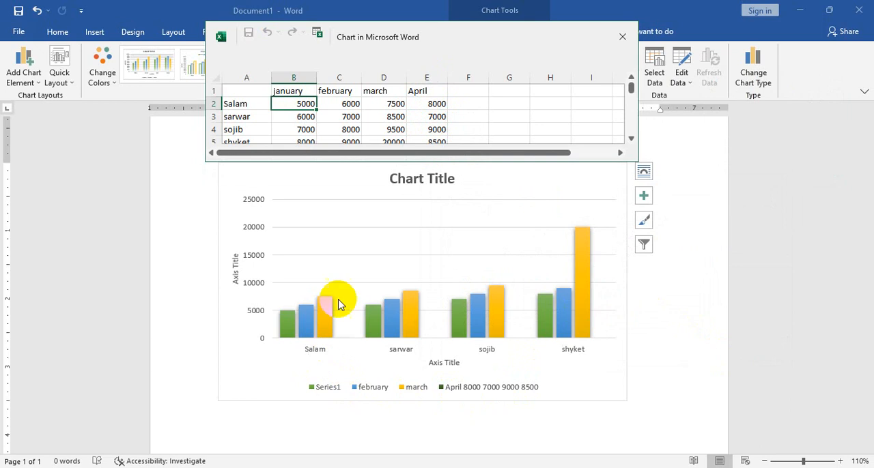
Review the month headers in the data sheet against the chart and close the sheet
{"action": "scroll", "coordinate": [321, 297], "scroll_direction": "up", "scroll_amount": 1}
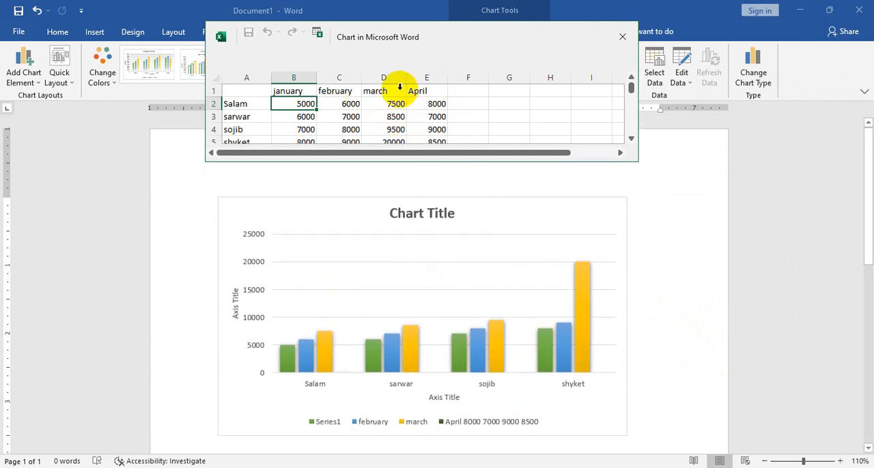
{"action": "left_click", "coordinate": [351, 83]}
{"action": "left_click", "coordinate": [292, 90]}
{"action": "left_click", "coordinate": [354, 91]}
{"action": "left_click", "coordinate": [392, 94]}
{"action": "left_click", "coordinate": [441, 91]}
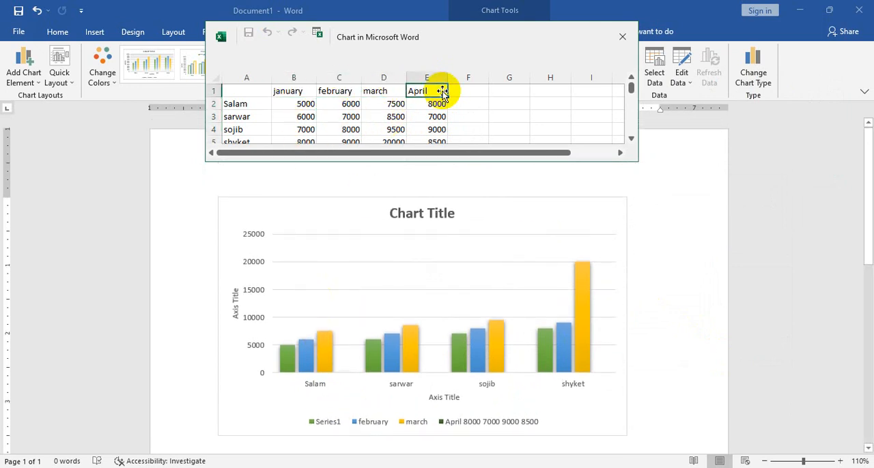
{"action": "scroll", "coordinate": [450, 121], "scroll_direction": "down", "scroll_amount": 2}
{"action": "scroll", "coordinate": [451, 121], "scroll_direction": "up", "scroll_amount": 2}
{"action": "left_click", "coordinate": [622, 36]}
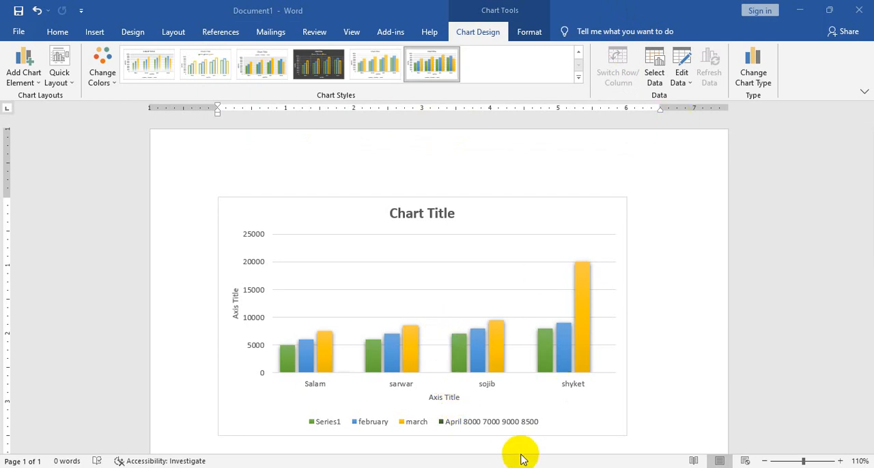
Set the April series name to cell E1 and its values to Sheet1!$E$2:$E$5, and close the data sheet
{"action": "left_click", "coordinate": [660, 83]}
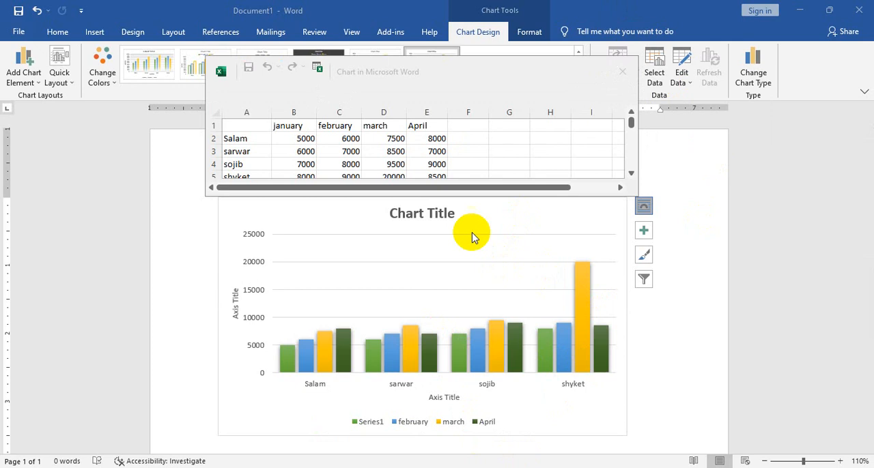
{"action": "left_click", "coordinate": [622, 71]}
Reselect cells E2:E5 as the April series values, apply the data source settings, and close the data sheet
{"action": "left_click", "coordinate": [654, 72]}
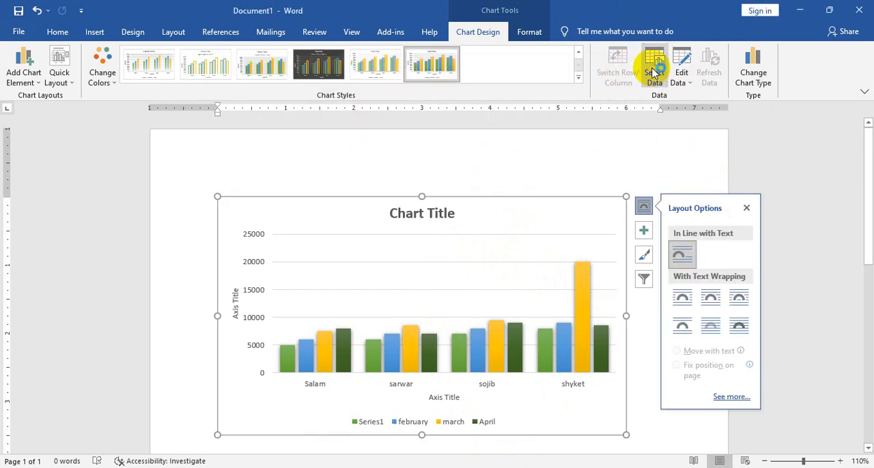
{"action": "left_click", "coordinate": [653, 71]}
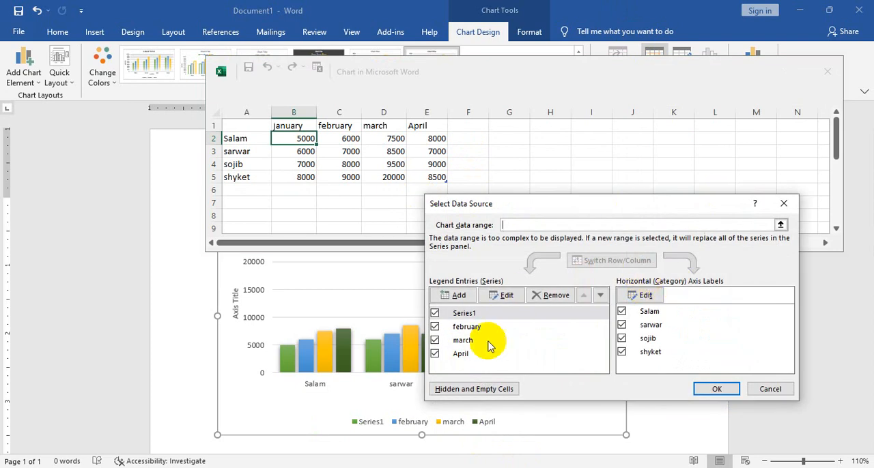
{"action": "left_click", "coordinate": [484, 352]}
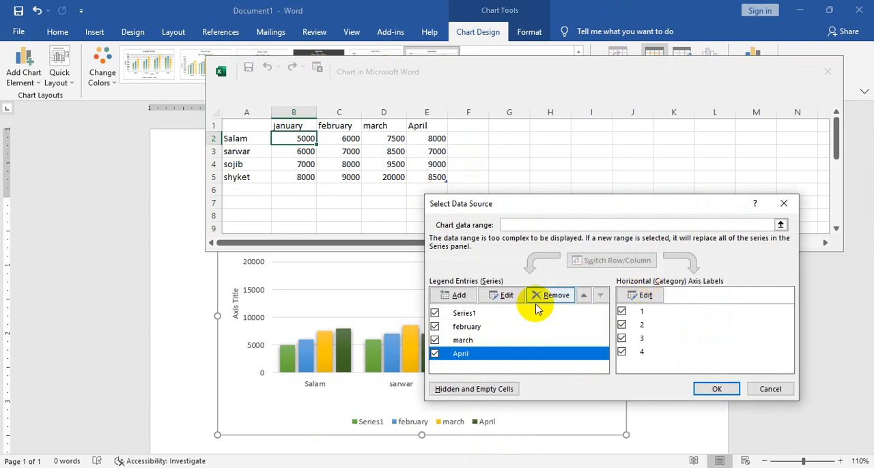
{"action": "left_click", "coordinate": [505, 295]}
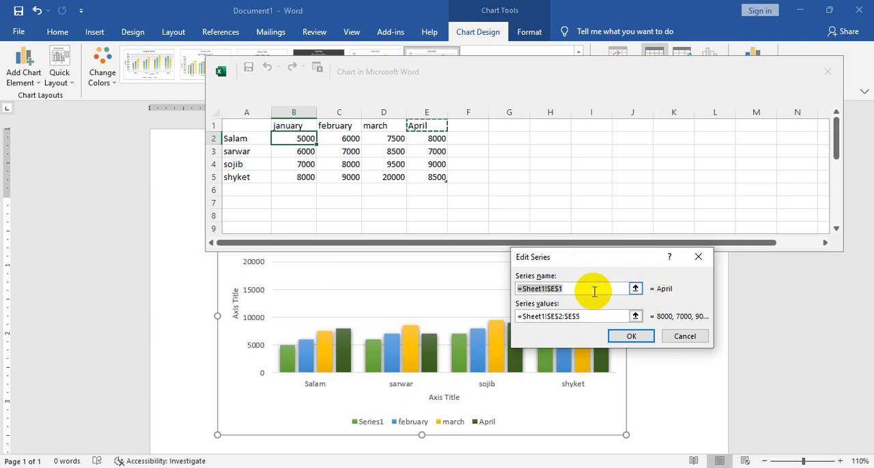
{"action": "key", "text": "BackSpace"}
{"action": "triple_click", "coordinate": [580, 316]}
{"action": "key", "text": "BackSpace"}
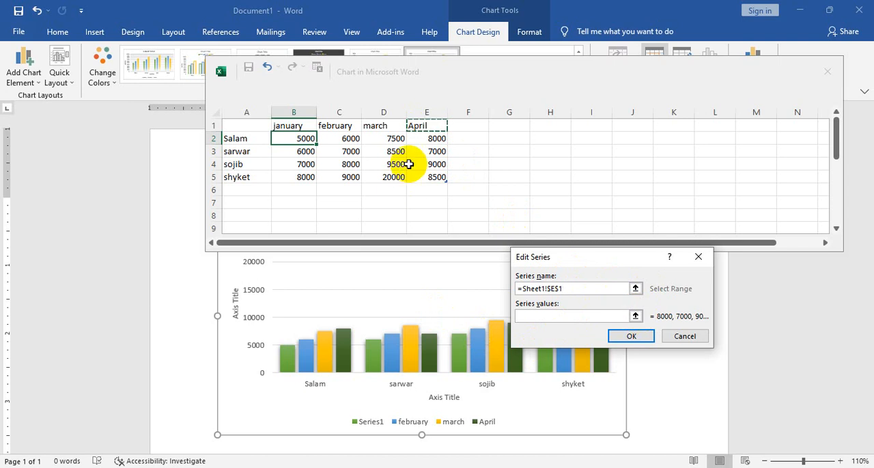
{"action": "left_click", "coordinate": [635, 316]}
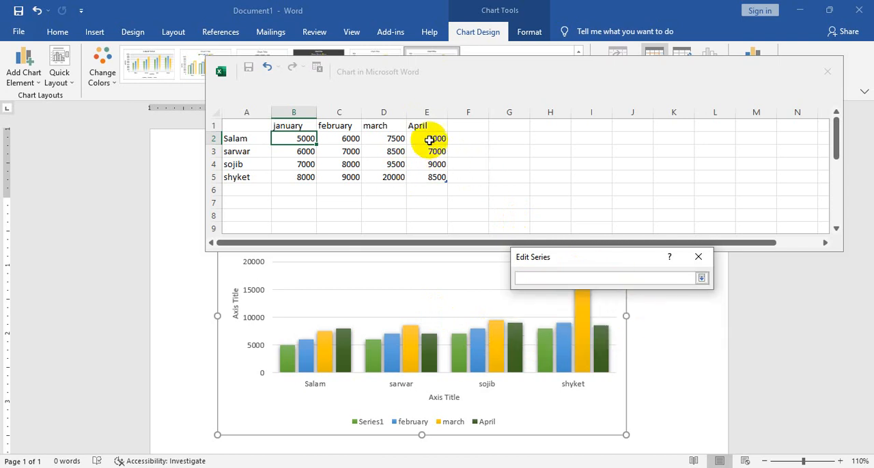
{"action": "left_click_drag", "start_coordinate": [435, 138], "coordinate": [435, 177]}
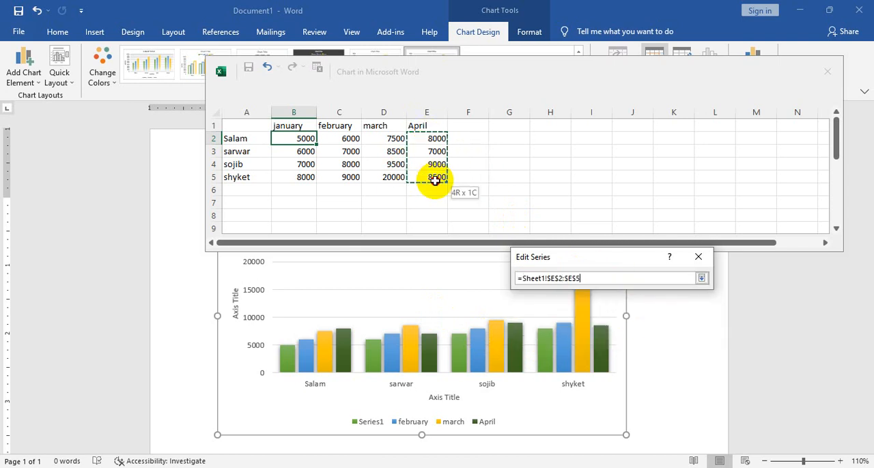
{"action": "left_click", "coordinate": [701, 278]}
{"action": "left_click", "coordinate": [631, 337]}
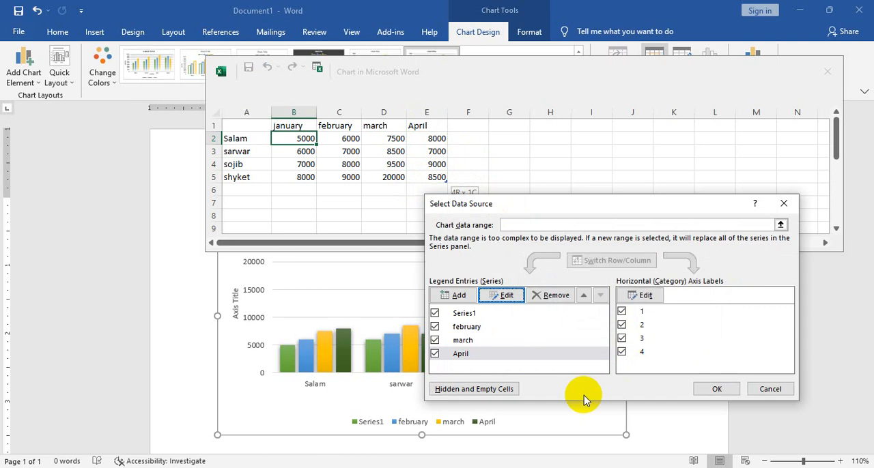
{"action": "left_click", "coordinate": [724, 388]}
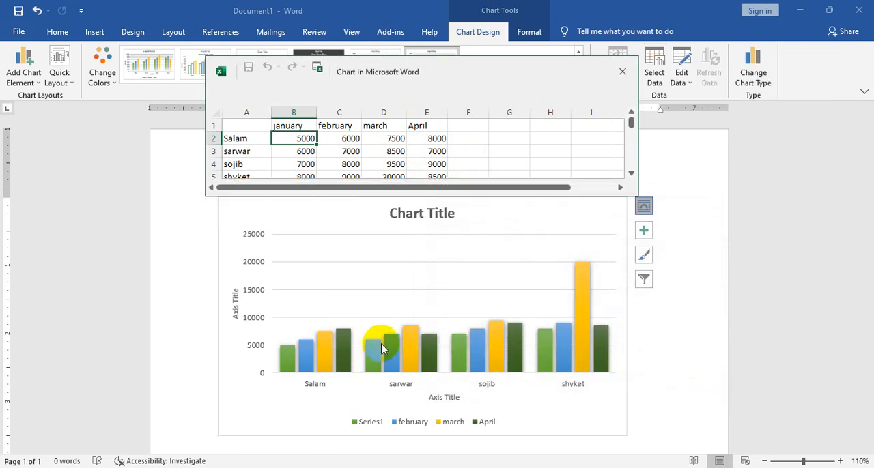
{"action": "left_click", "coordinate": [464, 131]}
{"action": "left_click", "coordinate": [622, 71]}
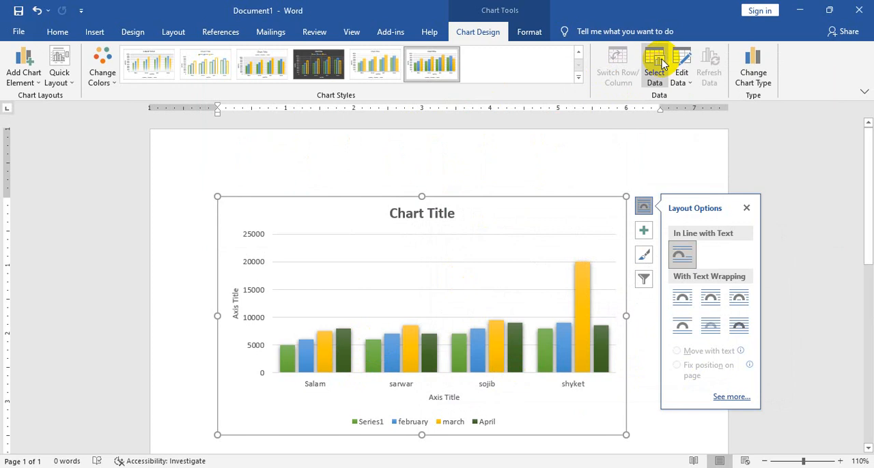
Add a new chart data series whose name refers to the empty cell F1
{"action": "left_click", "coordinate": [659, 59]}
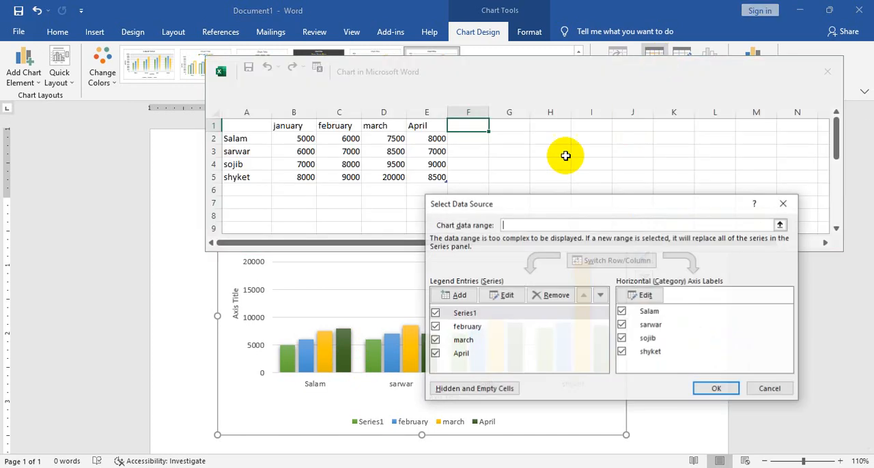
{"action": "left_click", "coordinate": [459, 296]}
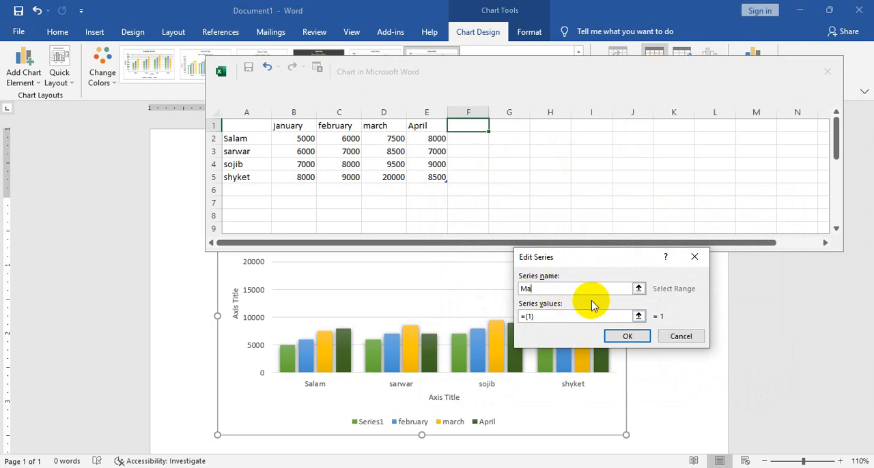
{"action": "left_click", "coordinate": [509, 164]}
{"action": "key", "text": "BackSpace"}
{"action": "key", "text": "BackSpace"}
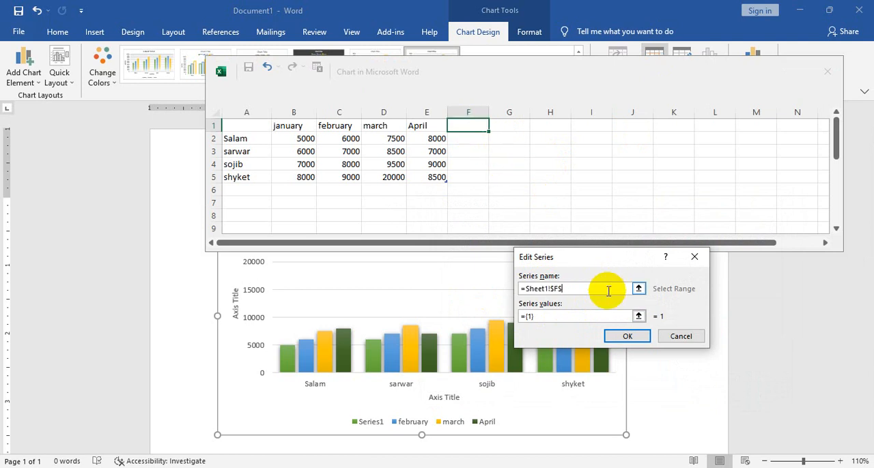
{"action": "left_click_drag", "start_coordinate": [567, 290], "coordinate": [488, 288]}
{"action": "key", "text": "BackSpace"}
{"action": "left_click", "coordinate": [464, 129]}
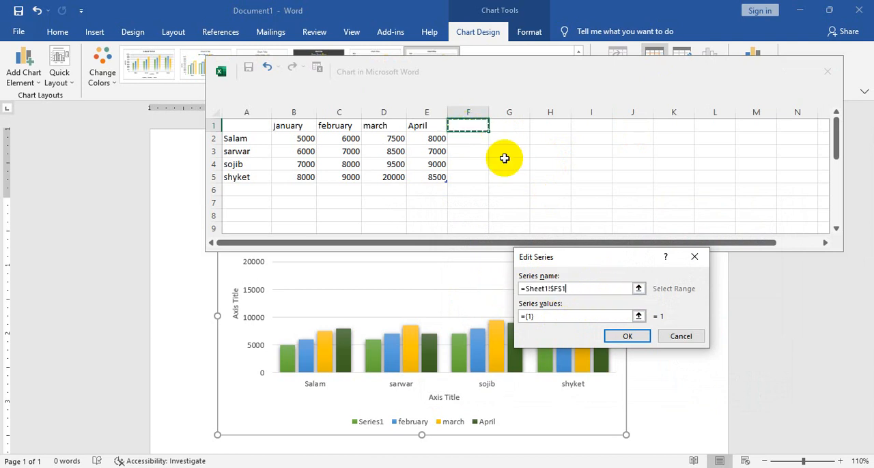
Set the new series' values to Sheet1!$F$2:$F$5 and apply the data source settings
{"action": "left_click", "coordinate": [638, 316]}
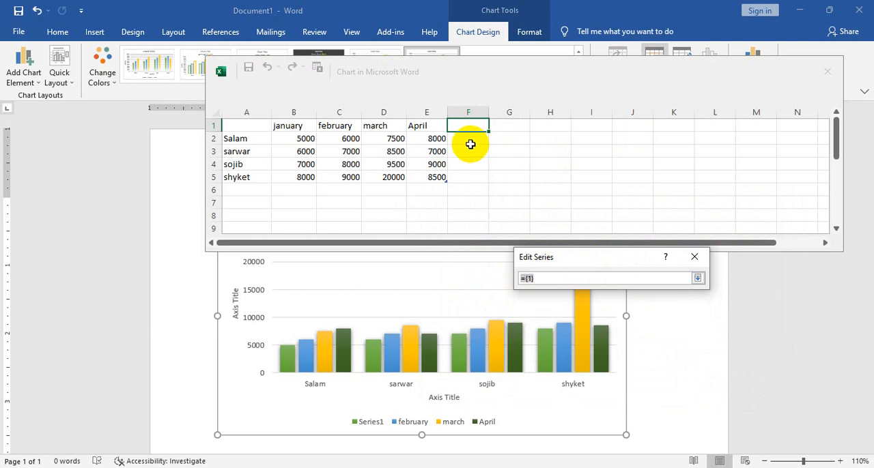
{"action": "left_click_drag", "start_coordinate": [467, 136], "coordinate": [471, 174]}
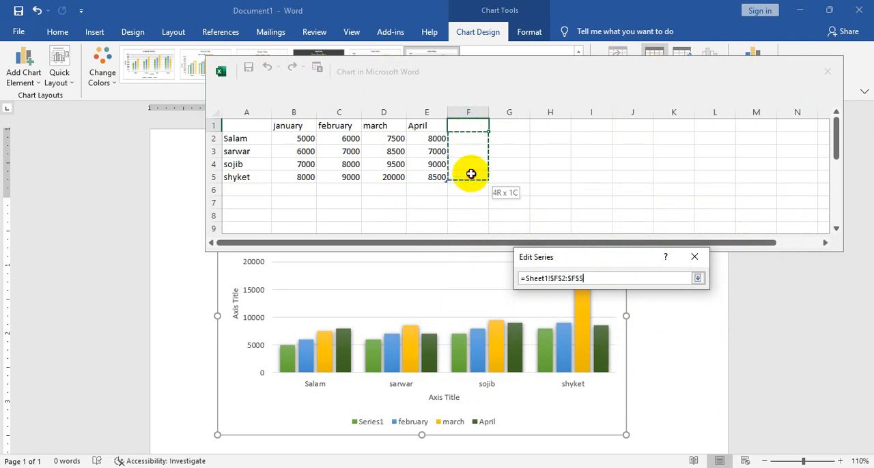
{"action": "left_click", "coordinate": [697, 278]}
{"action": "left_click", "coordinate": [622, 335]}
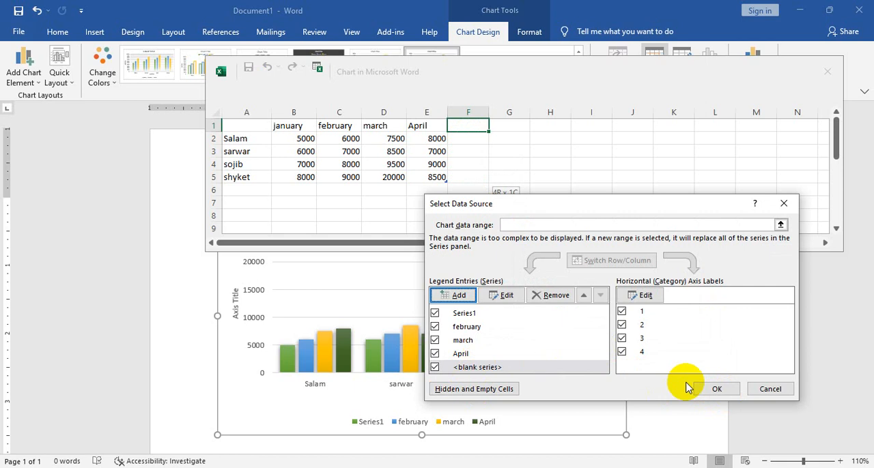
{"action": "left_click", "coordinate": [731, 392]}
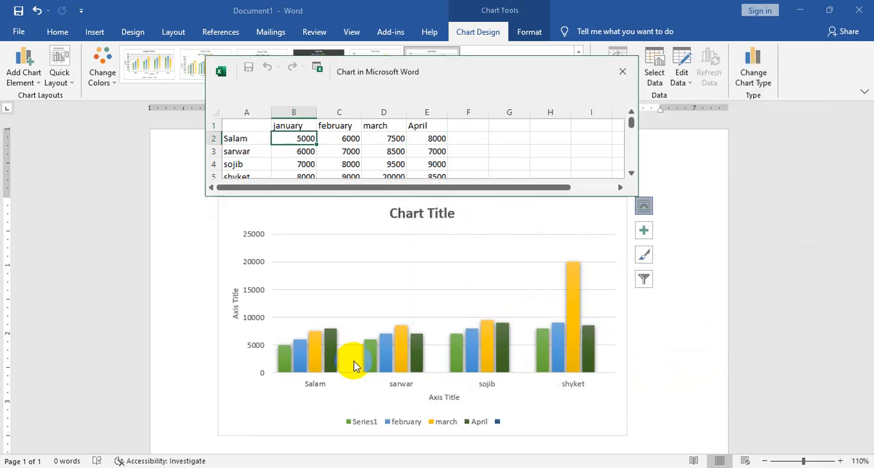
Enter May in cell F1 with 5000, 6000, 7000 and 8000 in F2:F5, and close the data sheet
{"action": "left_click", "coordinate": [468, 123]}
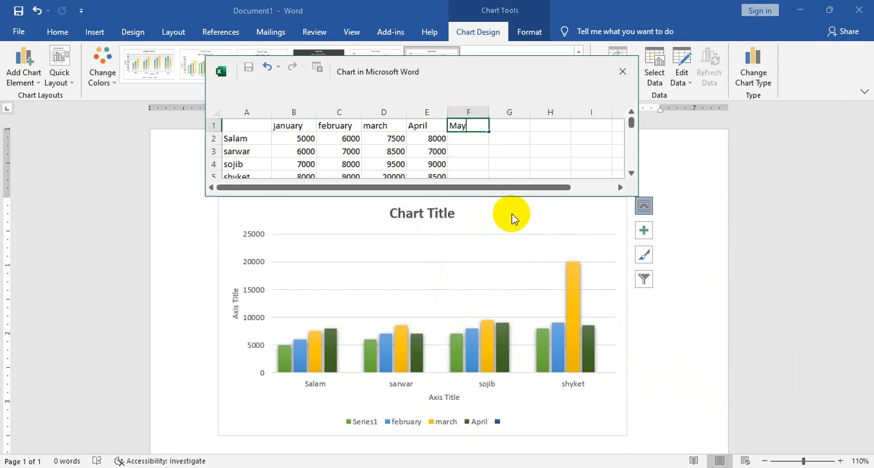
{"action": "type", "text": "May"}
{"action": "key", "text": "Return"}
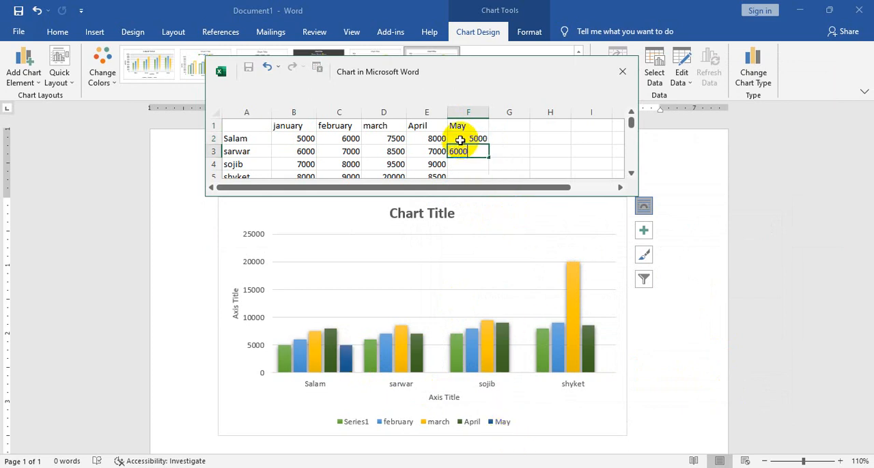
{"action": "type", "text": "6000"}
{"action": "key", "text": "Return"}
{"action": "type", "text": "7000"}
{"action": "key", "text": "Return"}
{"action": "type", "text": "8000"}
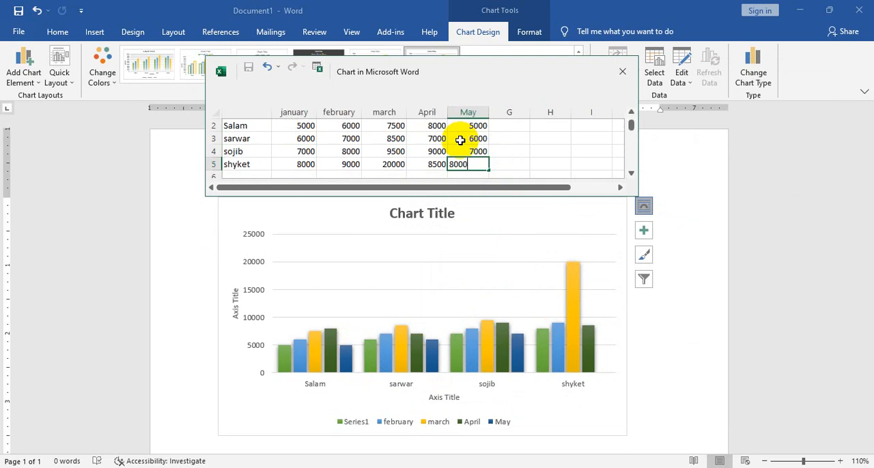
{"action": "key", "text": "Return"}
{"action": "scroll", "coordinate": [462, 136], "scroll_direction": "down", "scroll_amount": 1}
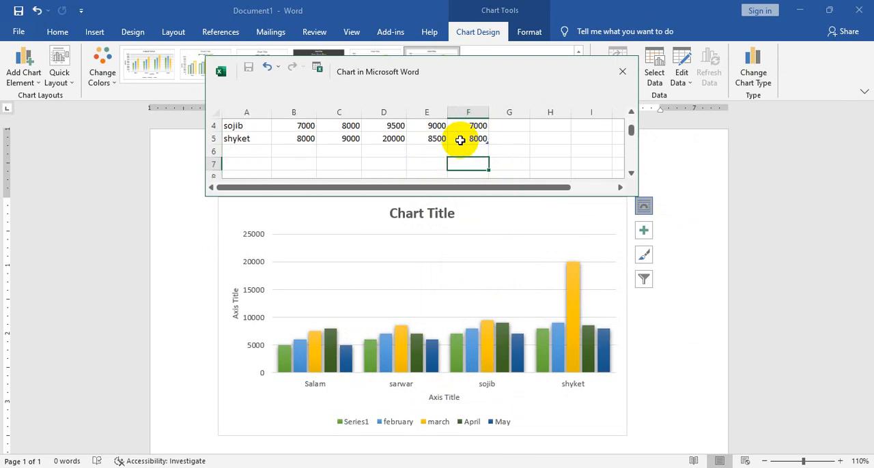
{"action": "scroll", "coordinate": [501, 136], "scroll_direction": "up", "scroll_amount": 1}
{"action": "scroll", "coordinate": [499, 137], "scroll_direction": "up", "scroll_amount": 1}
{"action": "left_click", "coordinate": [622, 71]}
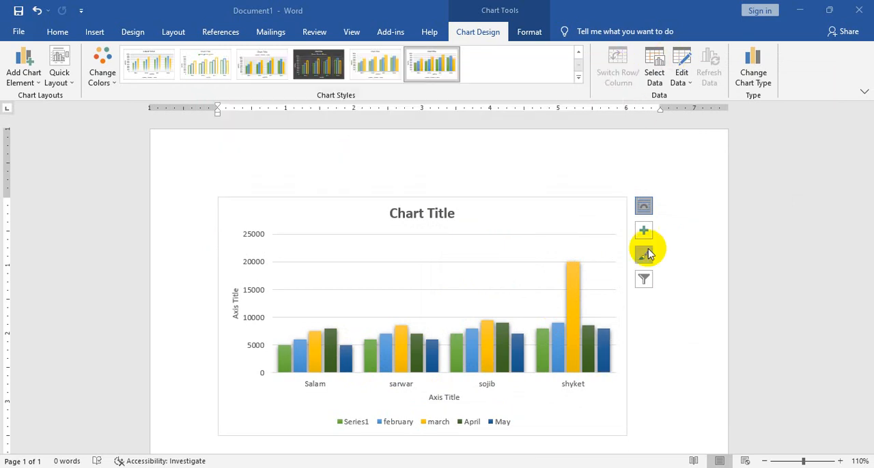
Open the chart data in Excel, enlarge its window, and autofill the May header into G1 as June
{"action": "left_click", "coordinate": [684, 81]}
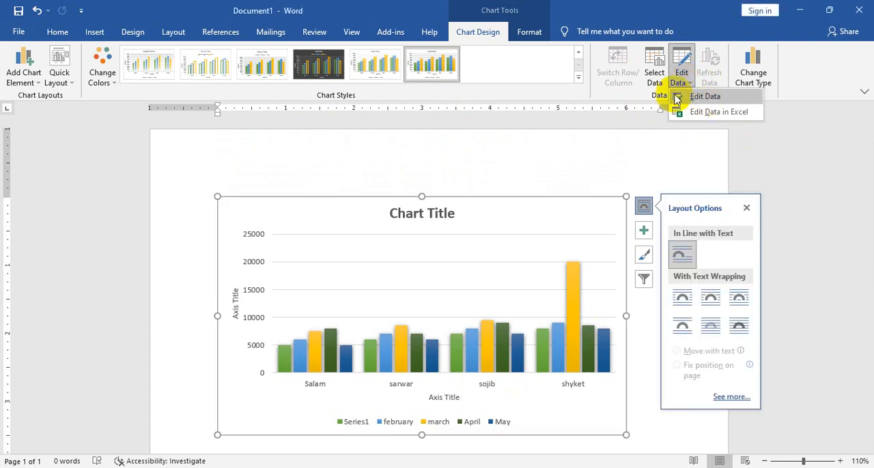
{"action": "left_click", "coordinate": [717, 111]}
{"action": "left_click", "coordinate": [477, 179]}
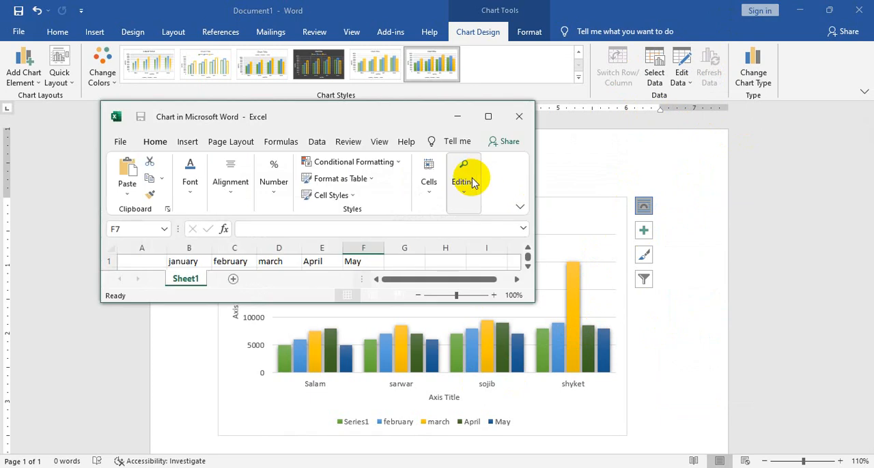
{"action": "left_click_drag", "start_coordinate": [527, 298], "coordinate": [679, 381]}
{"action": "left_click", "coordinate": [376, 261]}
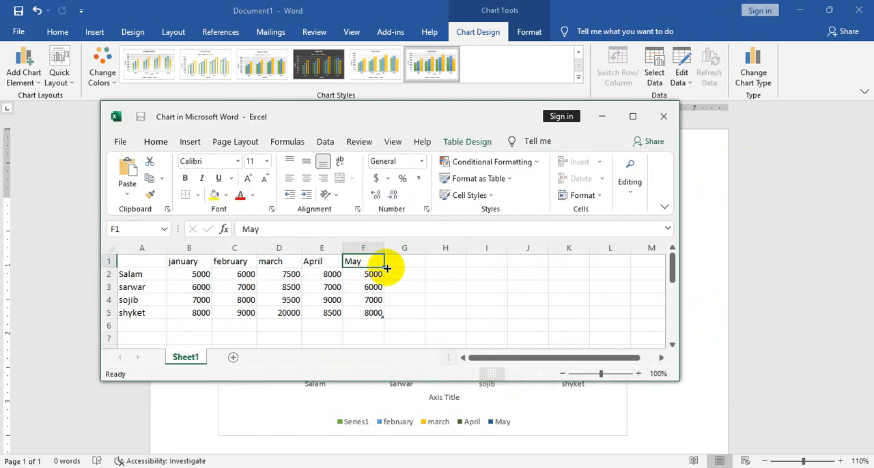
{"action": "left_click_drag", "start_coordinate": [386, 268], "coordinate": [423, 266]}
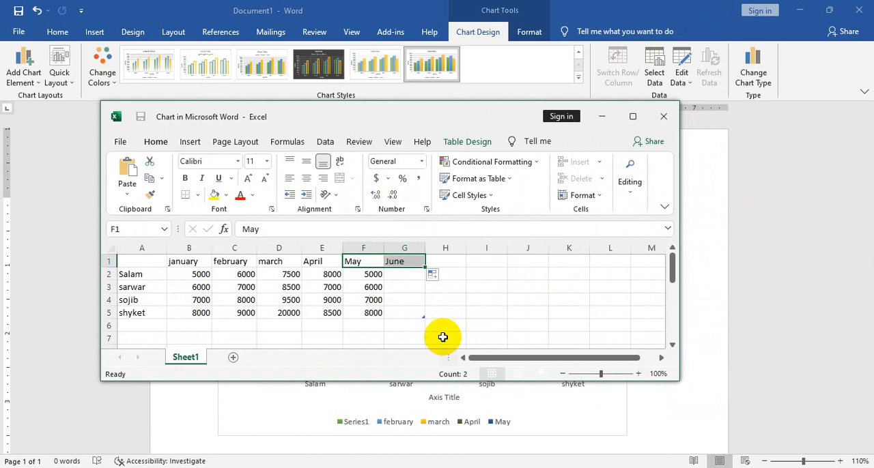
Fill the June column cells G2:G5 with 8000, 9000, 10000 and 12000, and close the Excel window
{"action": "left_click", "coordinate": [407, 274]}
{"action": "type", "text": "8"}
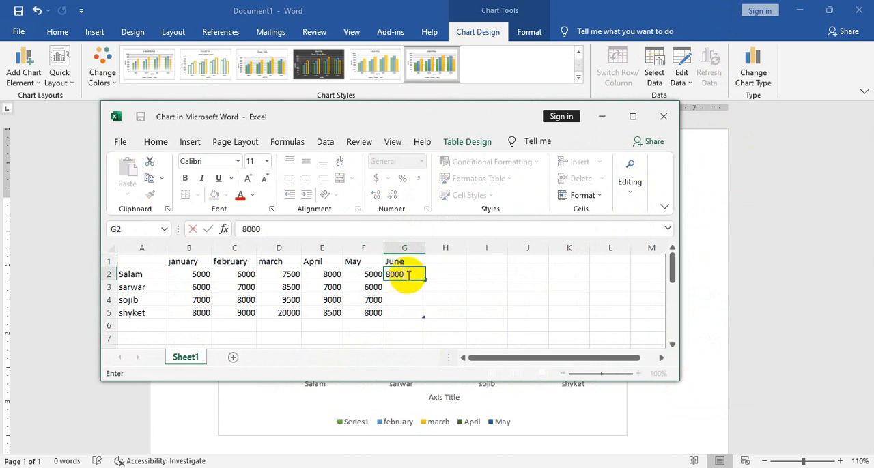
{"action": "type", "text": "000"}
{"action": "key", "text": "Return"}
{"action": "type", "text": "90"}
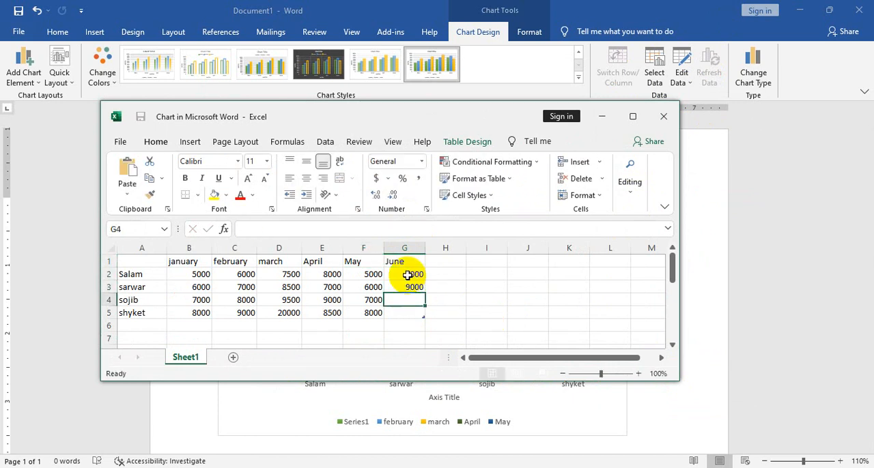
{"action": "type", "text": "10000"}
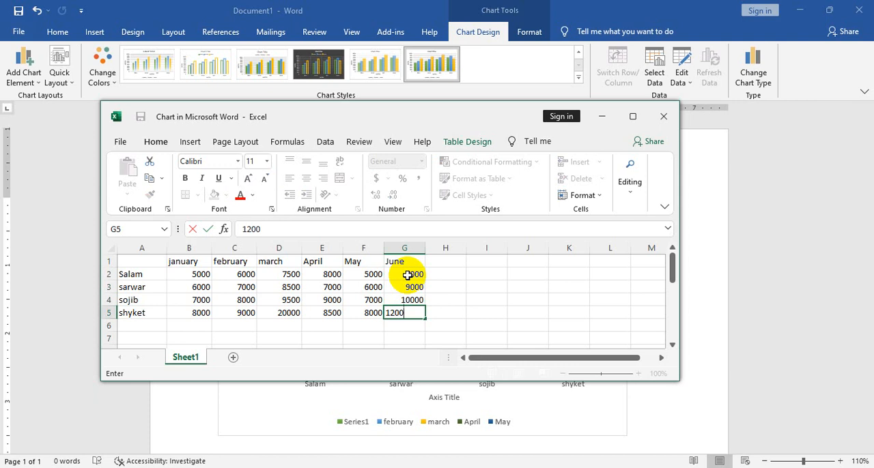
{"action": "type", "text": "12000"}
{"action": "key", "text": "Return"}
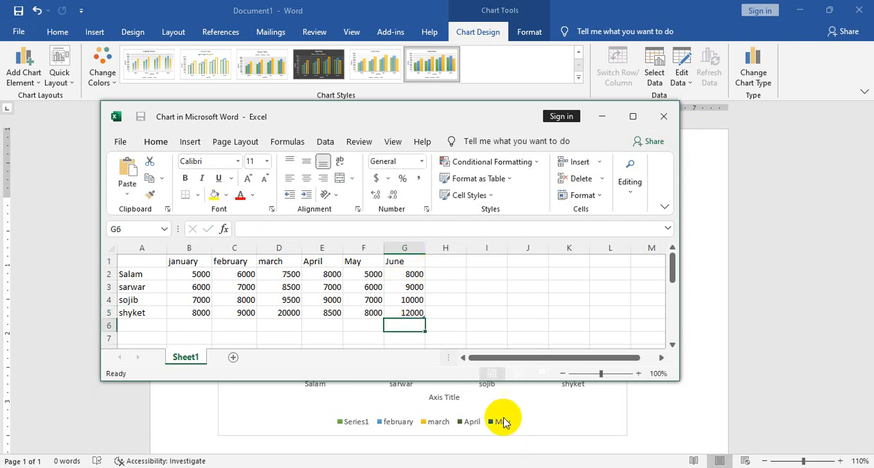
{"action": "left_click", "coordinate": [662, 117]}
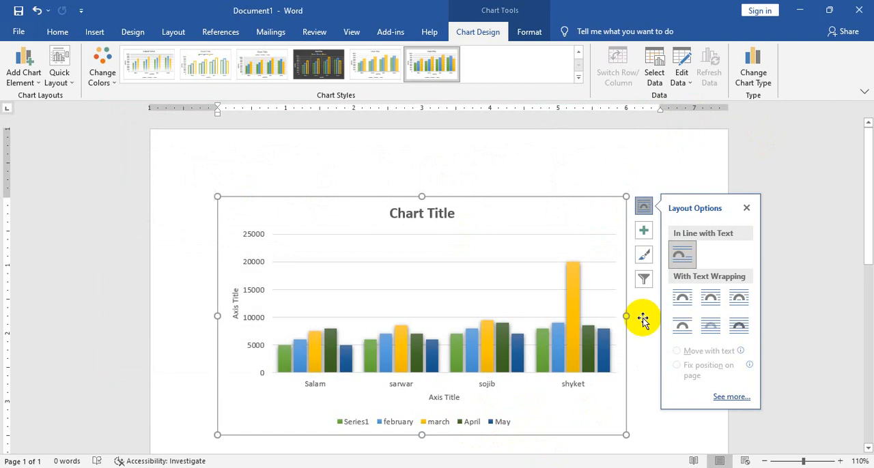
Open the May series for editing in the chart's data source settings and clear its name and values references
{"action": "left_click", "coordinate": [746, 207]}
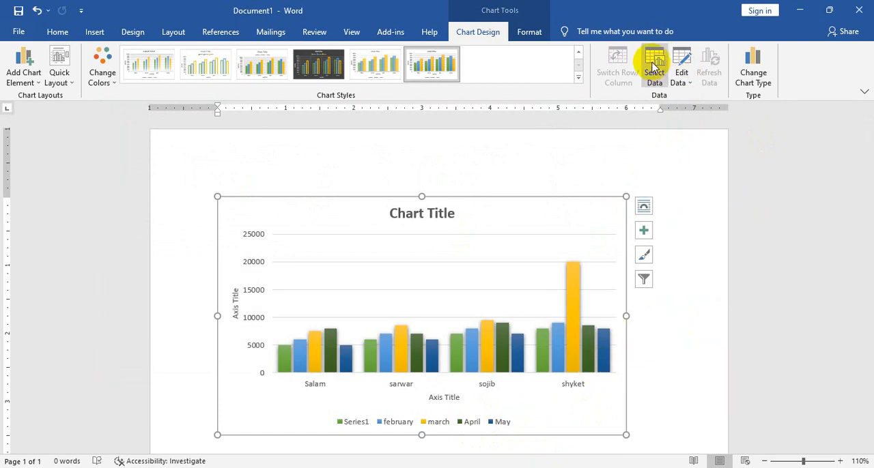
{"action": "left_click", "coordinate": [653, 67]}
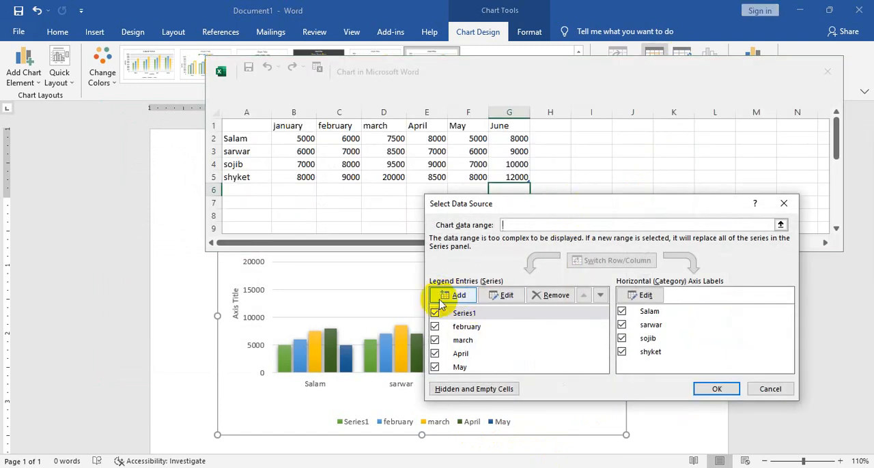
{"action": "left_click", "coordinate": [467, 369]}
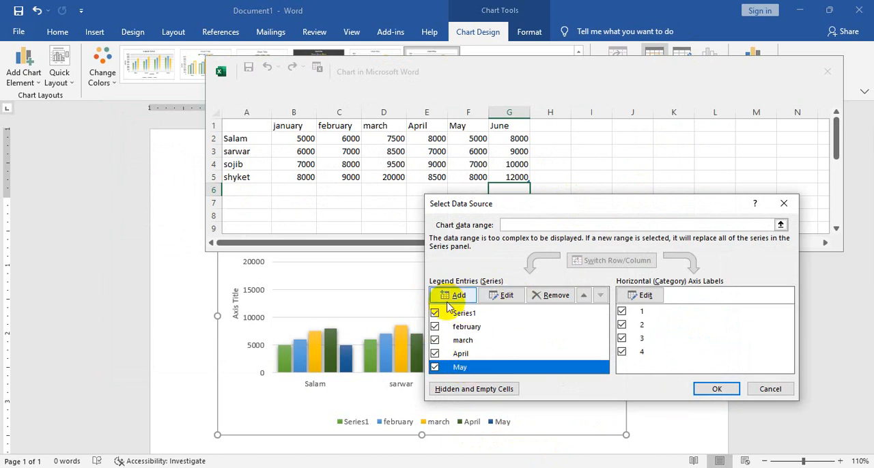
{"action": "left_click", "coordinate": [500, 295]}
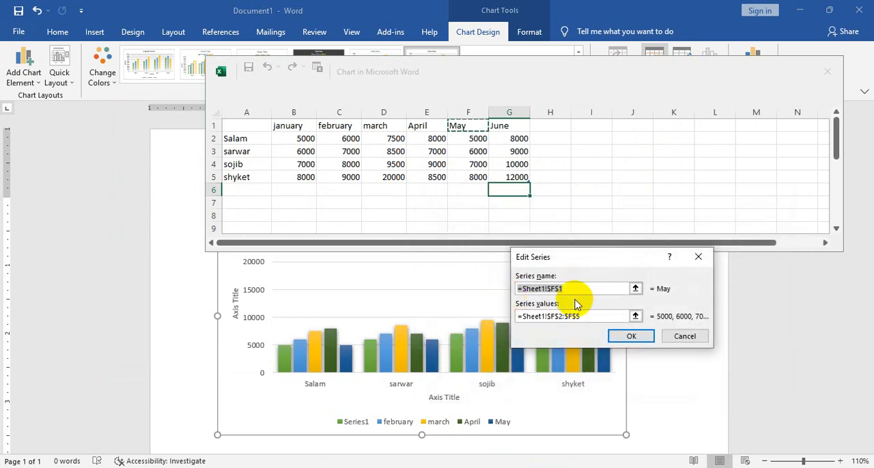
{"action": "key", "text": "BackSpace"}
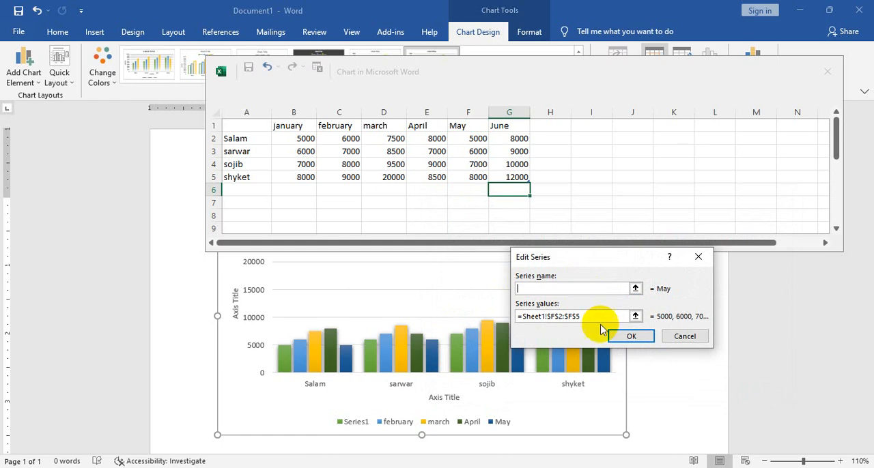
{"action": "left_click_drag", "start_coordinate": [590, 318], "coordinate": [452, 324]}
{"action": "left_click", "coordinate": [585, 319]}
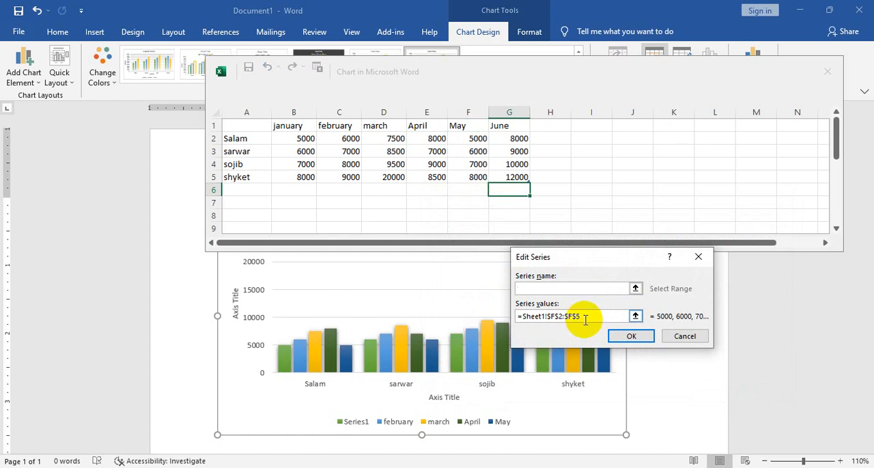
{"action": "left_click_drag", "start_coordinate": [585, 318], "coordinate": [508, 319]}
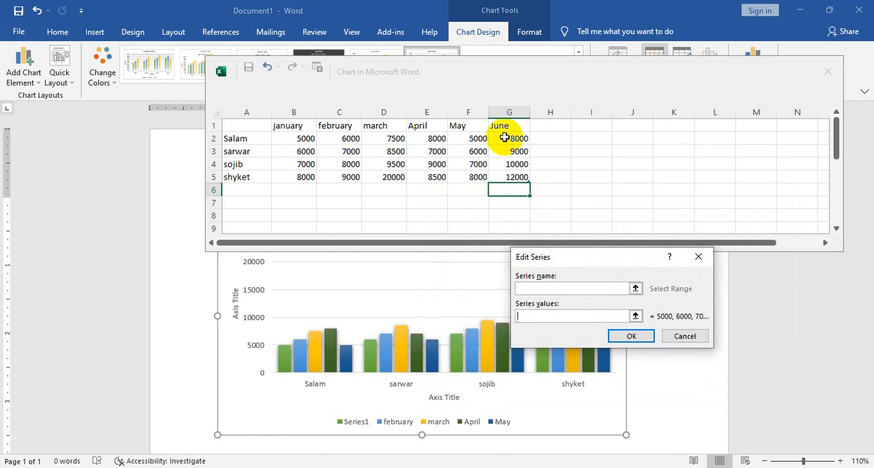
Set the series name to Sheet1!$G$1 and its values to Sheet1!$G$2:$G$5, apply the data source settings, and close the data sheet
{"action": "left_click", "coordinate": [563, 288]}
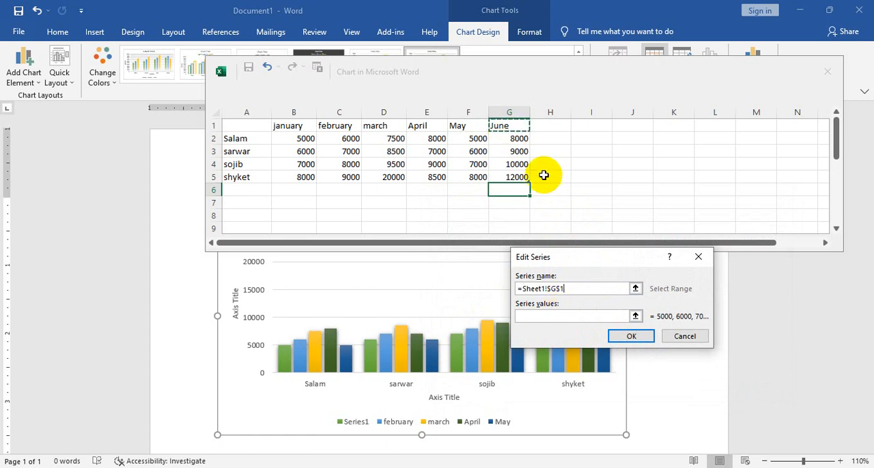
{"action": "left_click", "coordinate": [586, 317]}
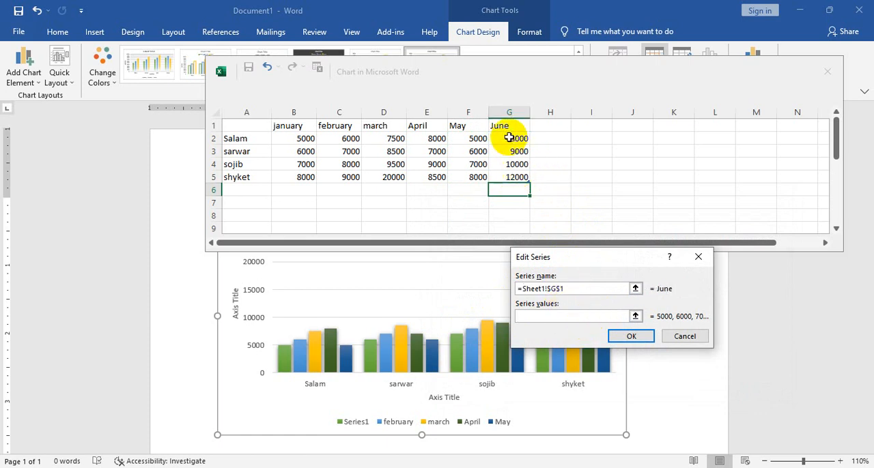
{"action": "left_click_drag", "start_coordinate": [509, 137], "coordinate": [510, 176]}
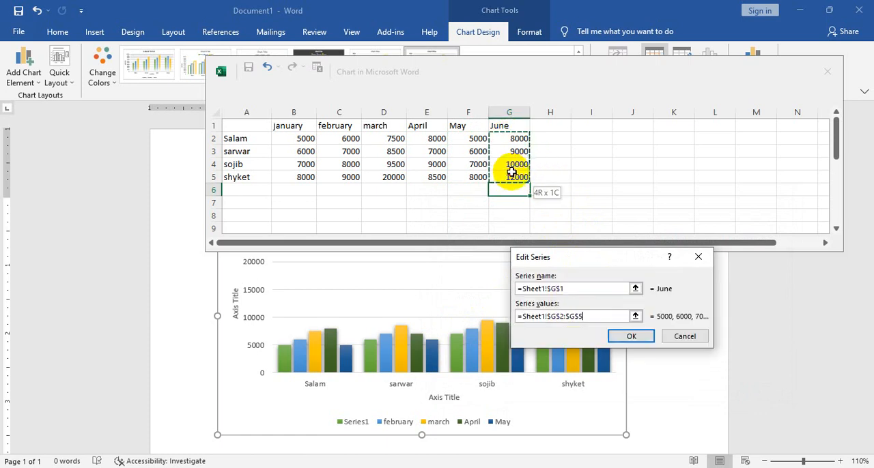
{"action": "left_click", "coordinate": [634, 336]}
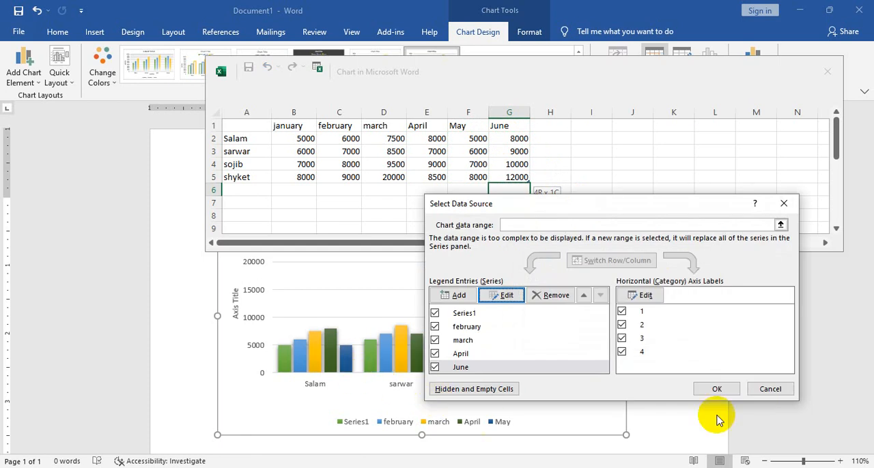
{"action": "left_click", "coordinate": [717, 389]}
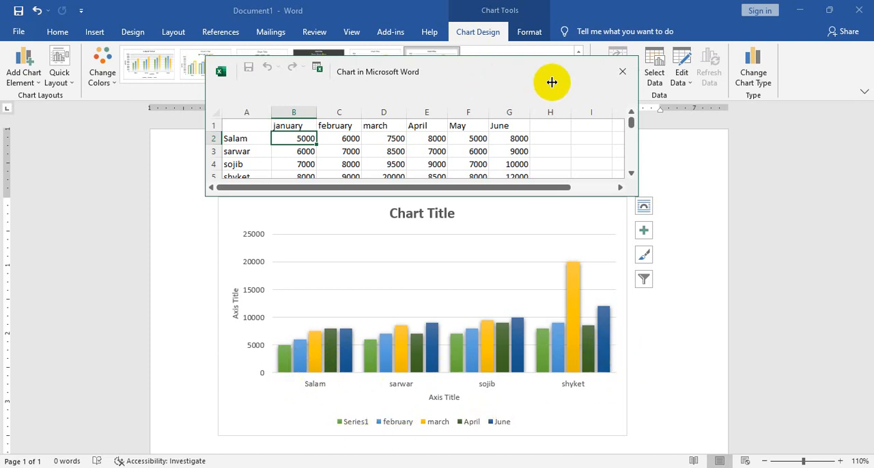
{"action": "left_click", "coordinate": [622, 71]}
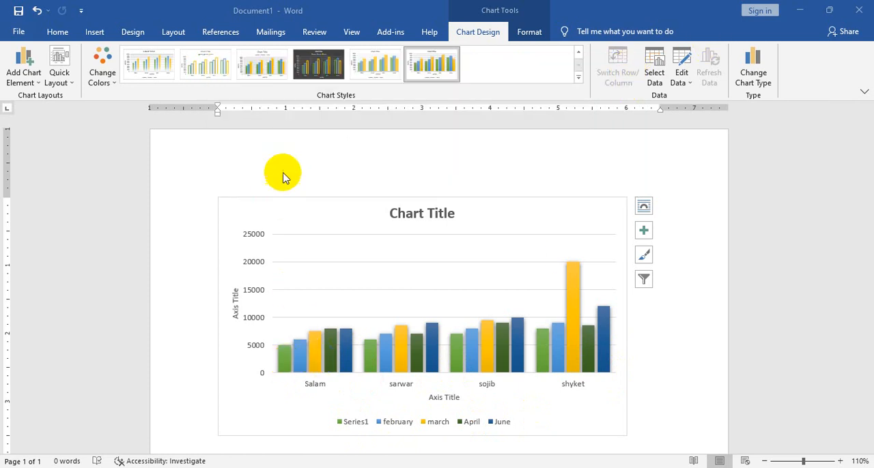
Compare the chart's columns and legend with the months in its data sheet, including the May column, and close the sheet
{"action": "left_click", "coordinate": [318, 358]}
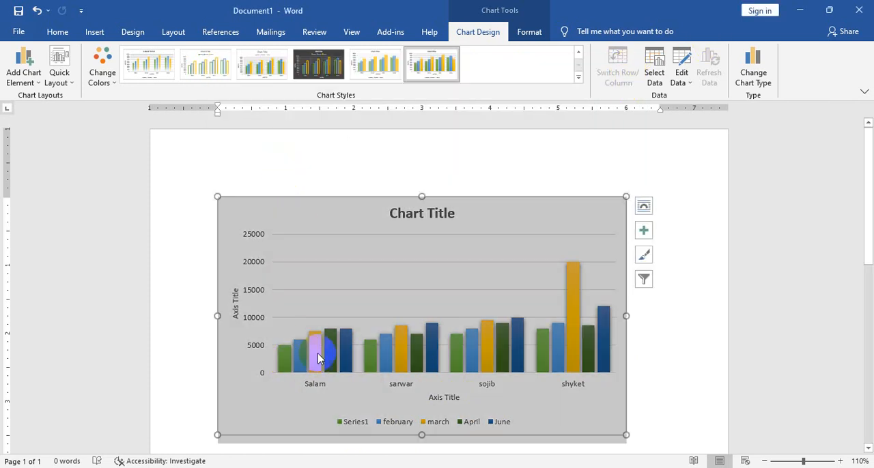
{"action": "left_click", "coordinate": [706, 353]}
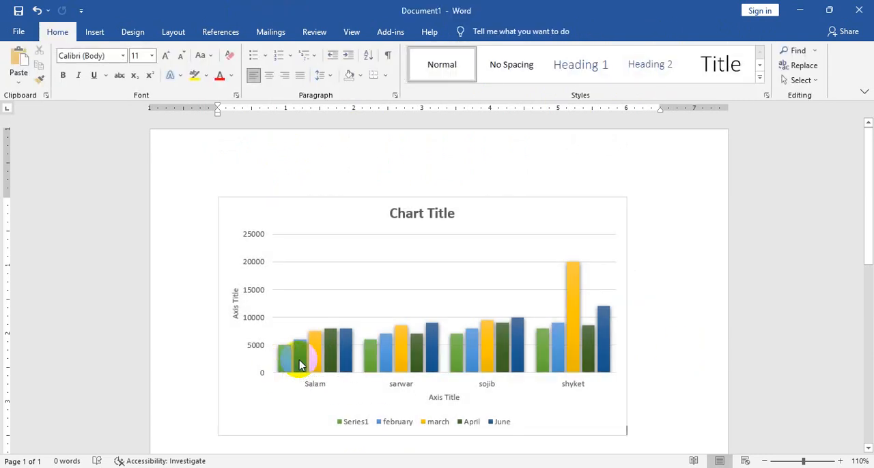
{"action": "mouse_move", "coordinate": [299, 365]}
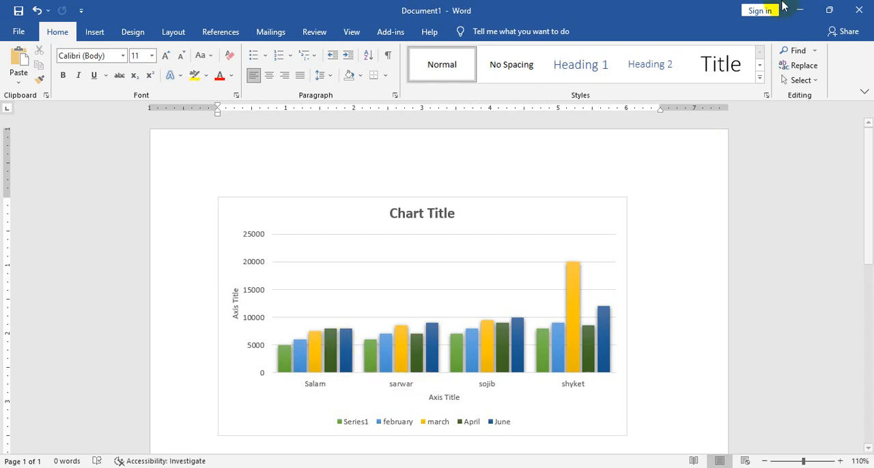
{"action": "left_click", "coordinate": [536, 303]}
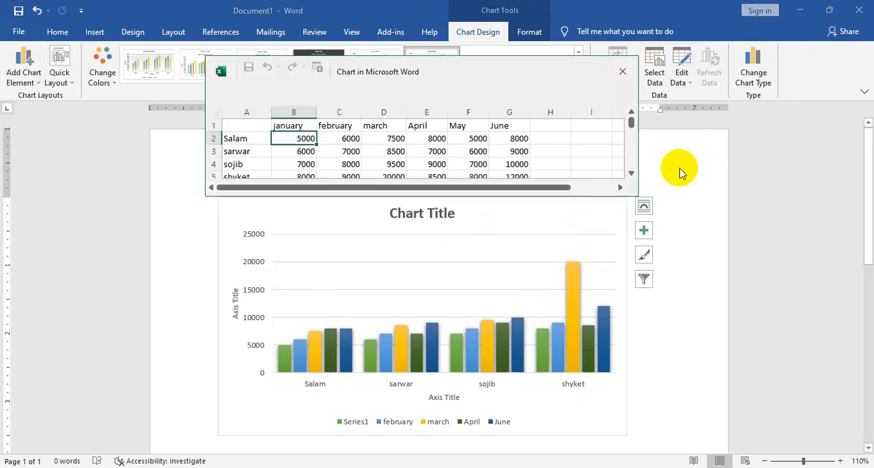
{"action": "left_click", "coordinate": [472, 125]}
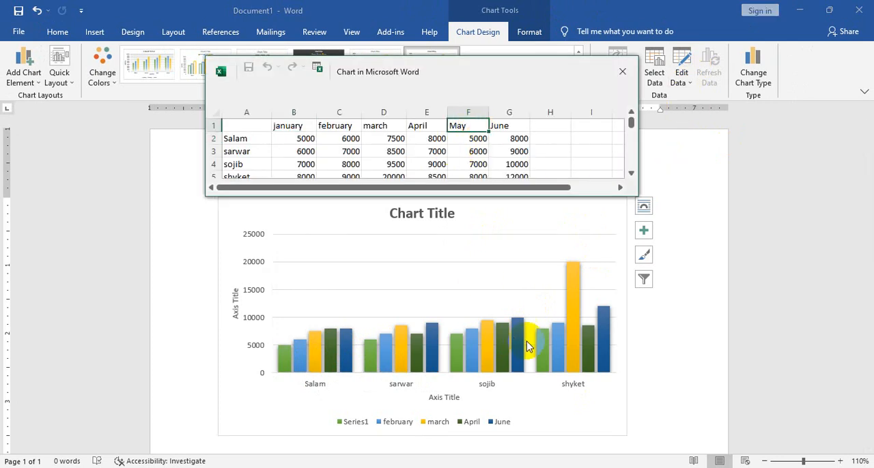
{"action": "scroll", "coordinate": [437, 131], "scroll_direction": "down", "scroll_amount": 1}
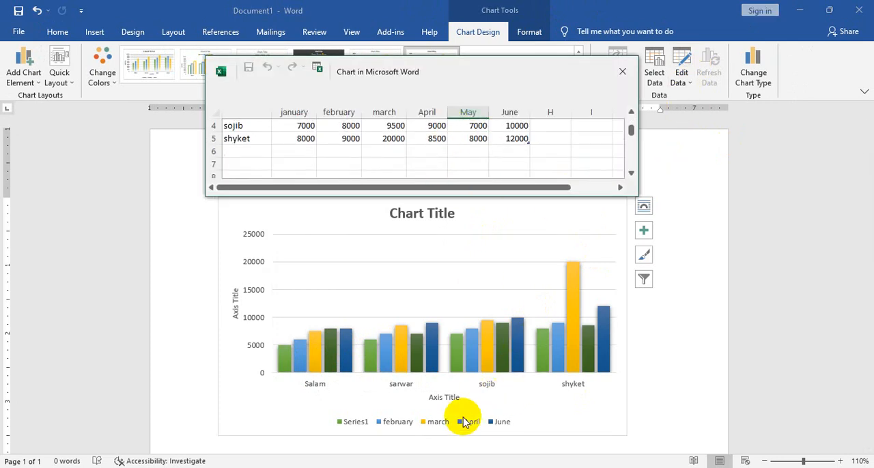
{"action": "left_click", "coordinate": [622, 71]}
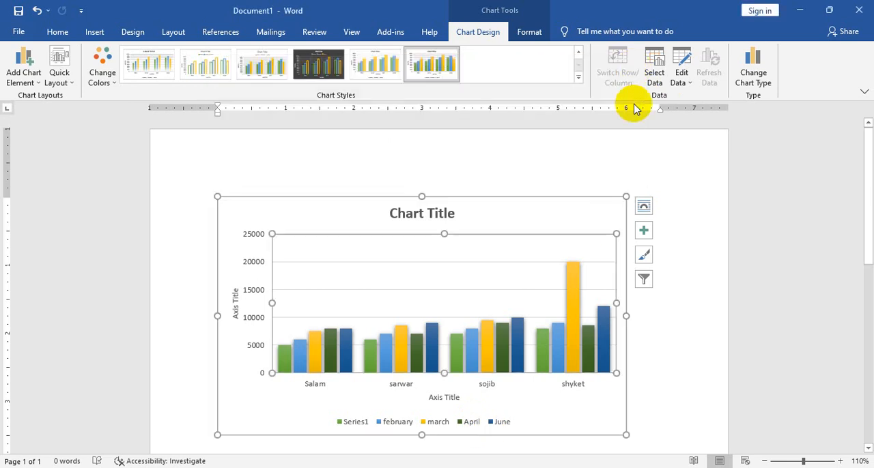
Edit Series1 in the data source settings so its name refers to the january header, Sheet1!$B$1
{"action": "left_click", "coordinate": [652, 63]}
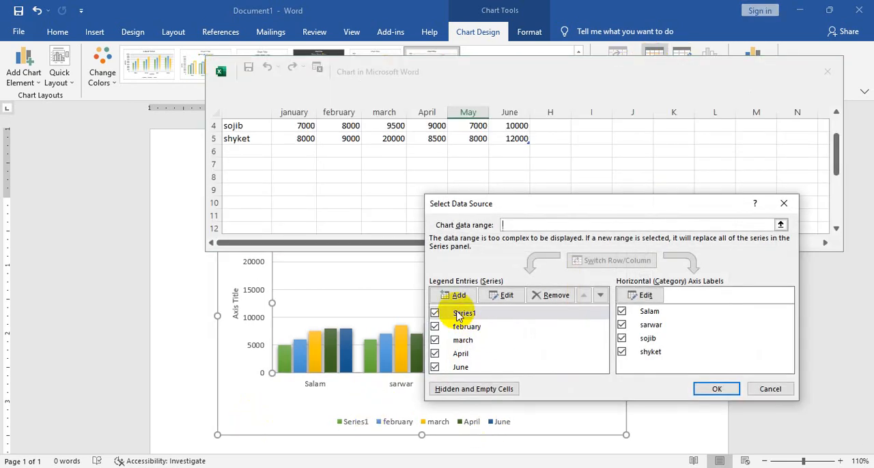
{"action": "left_click", "coordinate": [507, 295]}
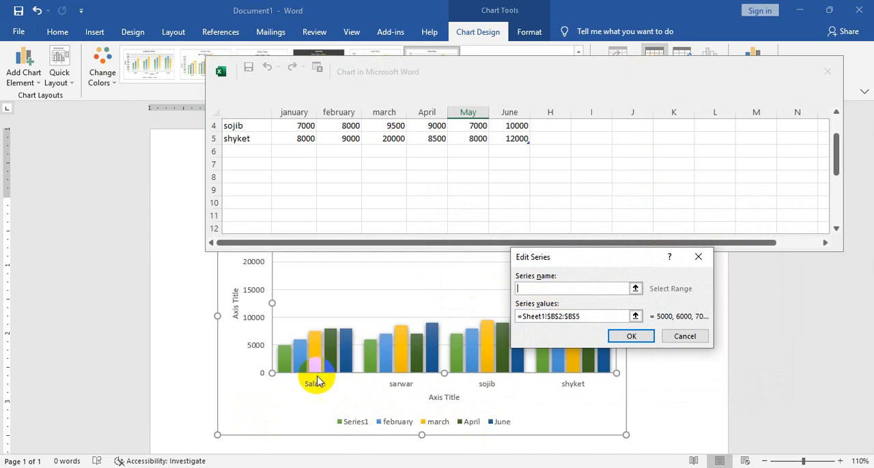
{"action": "scroll", "coordinate": [325, 156], "scroll_direction": "up", "scroll_amount": 1}
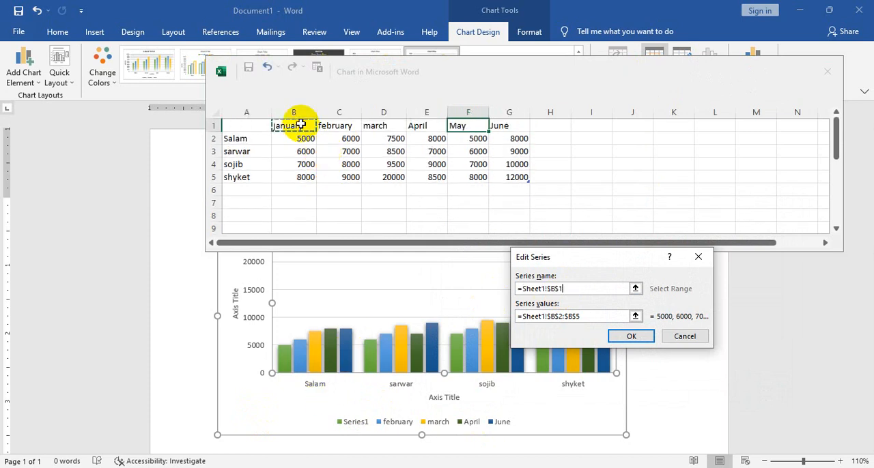
{"action": "left_click", "coordinate": [630, 336]}
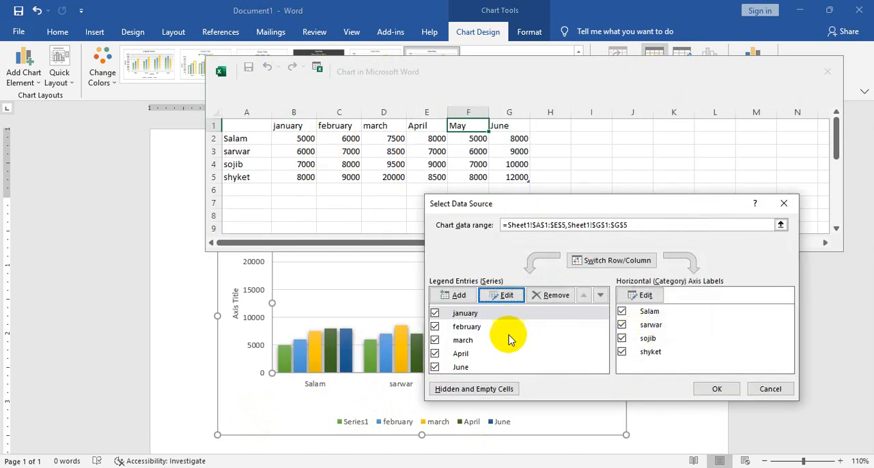
Add a series named from Sheet1!$F$1 with values Sheet1!$F$2:$F$5, apply the data source settings, and close the data sheet
{"action": "left_click", "coordinate": [473, 355]}
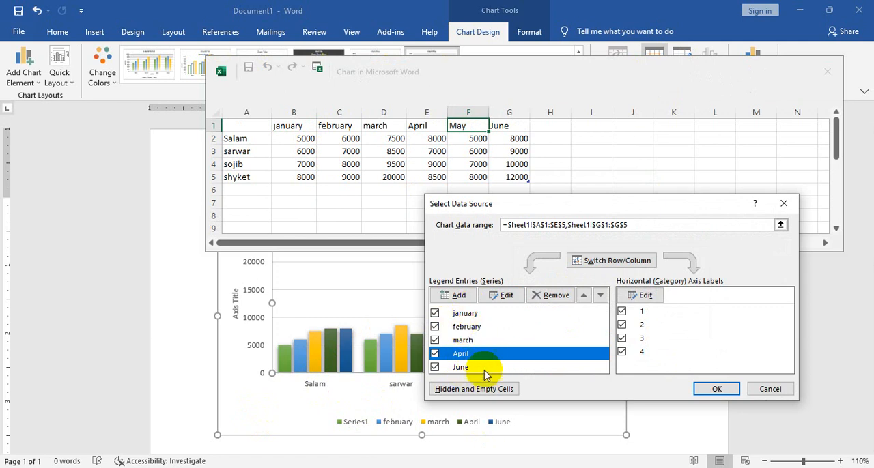
{"action": "left_click", "coordinate": [456, 295]}
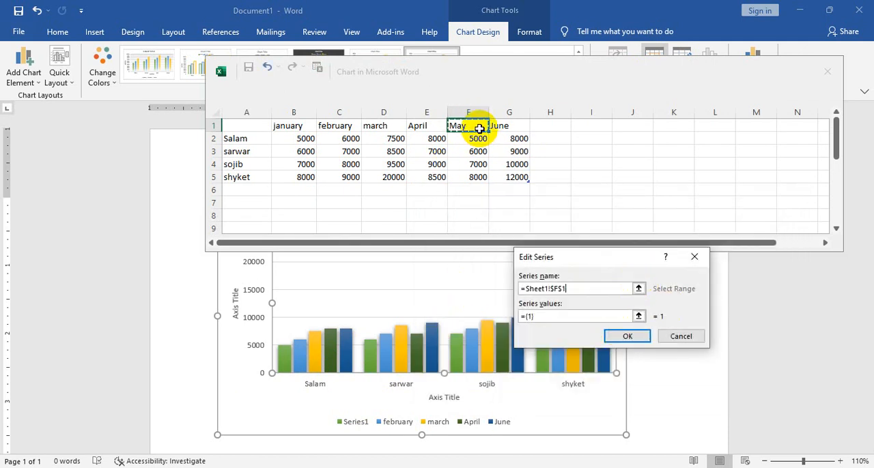
{"action": "left_click", "coordinate": [639, 316]}
{"action": "left_click_drag", "start_coordinate": [455, 141], "coordinate": [469, 175]}
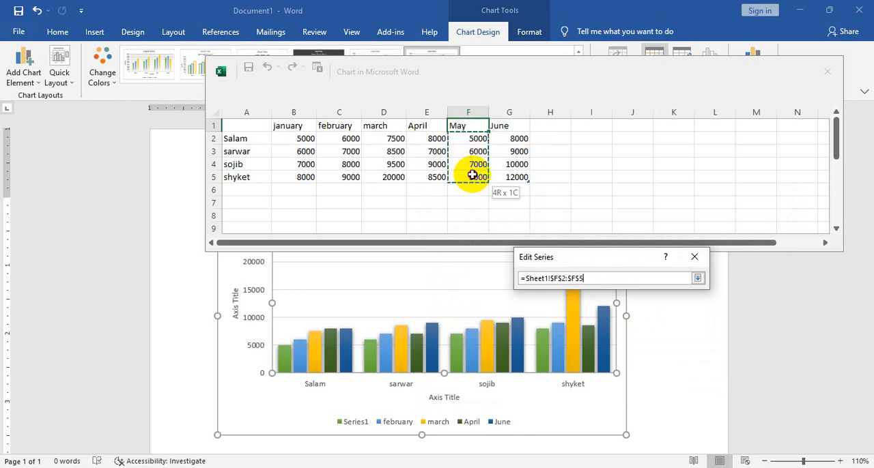
{"action": "left_click", "coordinate": [697, 278]}
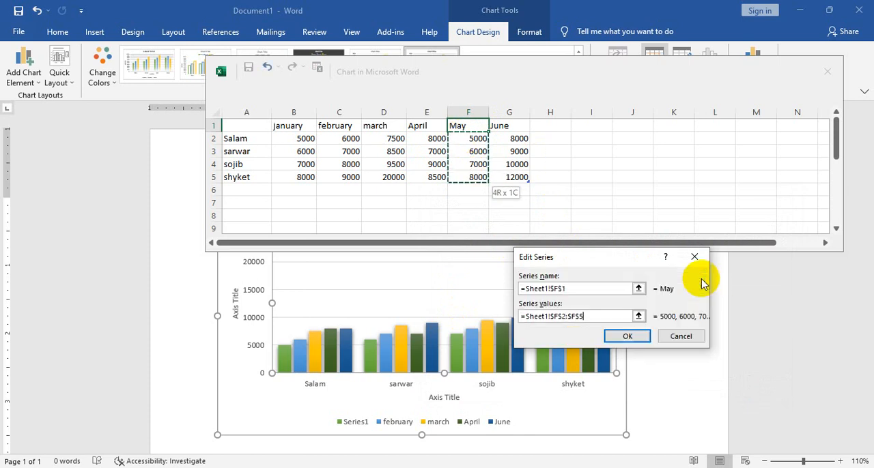
{"action": "left_click", "coordinate": [643, 337]}
{"action": "left_click", "coordinate": [710, 394]}
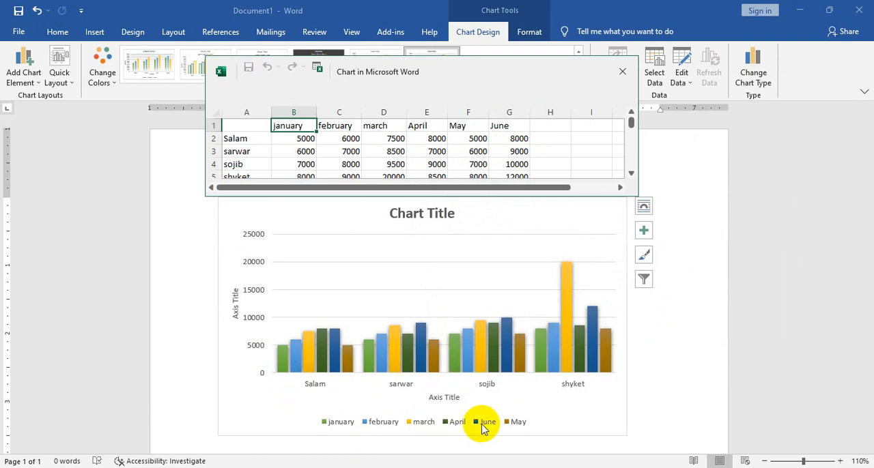
{"action": "scroll", "coordinate": [318, 134], "scroll_direction": "down", "scroll_amount": 2}
{"action": "scroll", "coordinate": [324, 121], "scroll_direction": "up", "scroll_amount": 2}
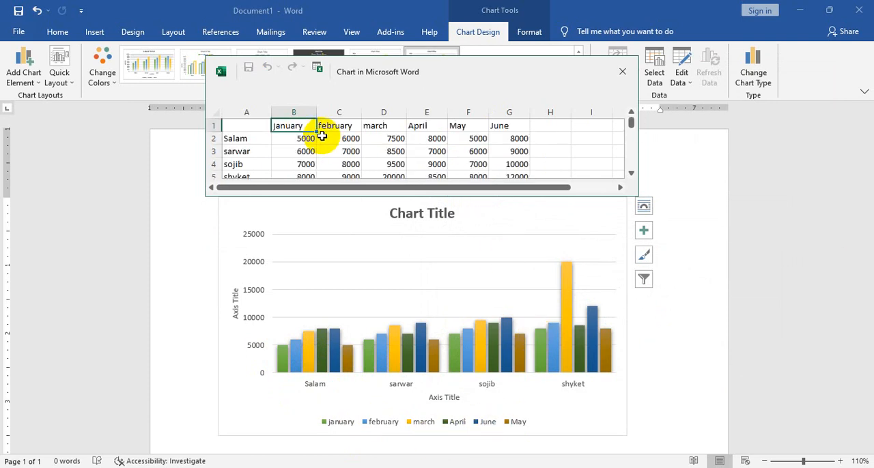
{"action": "left_click", "coordinate": [621, 72]}
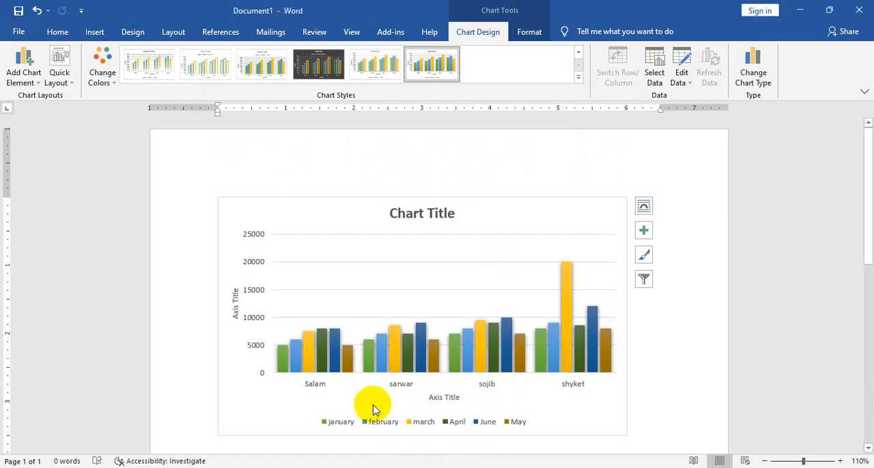
Remove the June series from the chart's legend entries in the data source settings
{"action": "left_click", "coordinate": [423, 370]}
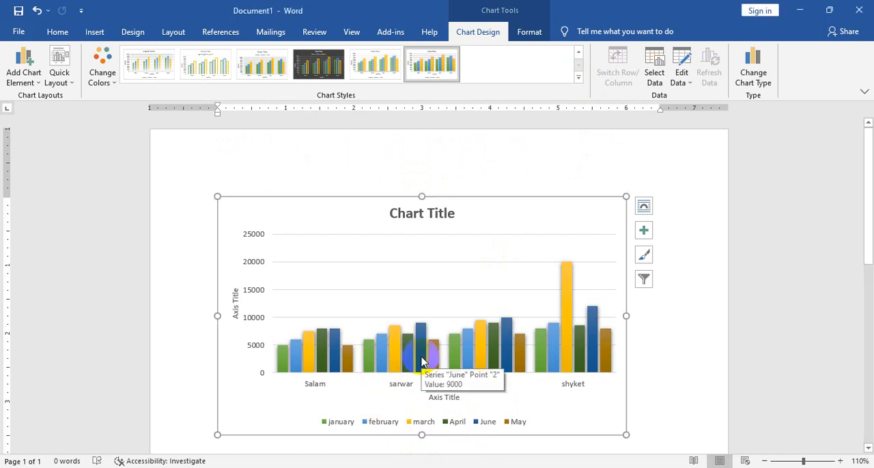
{"action": "left_click", "coordinate": [658, 79]}
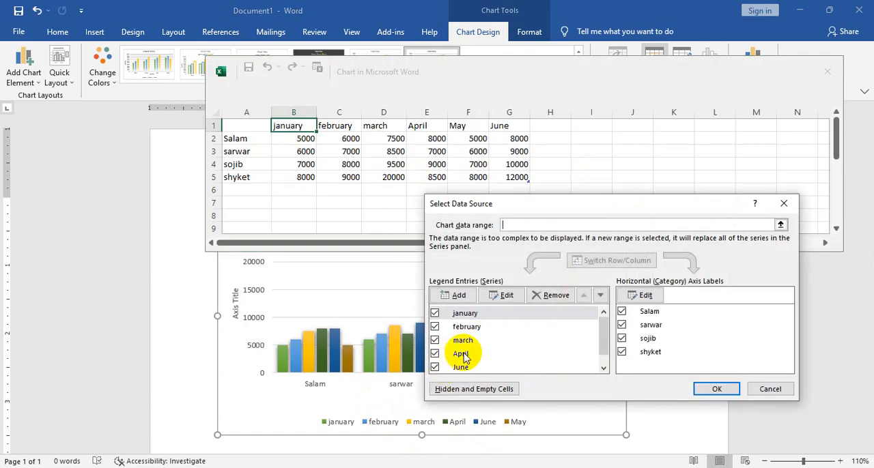
{"action": "scroll", "coordinate": [601, 355], "scroll_direction": "down", "scroll_amount": 1}
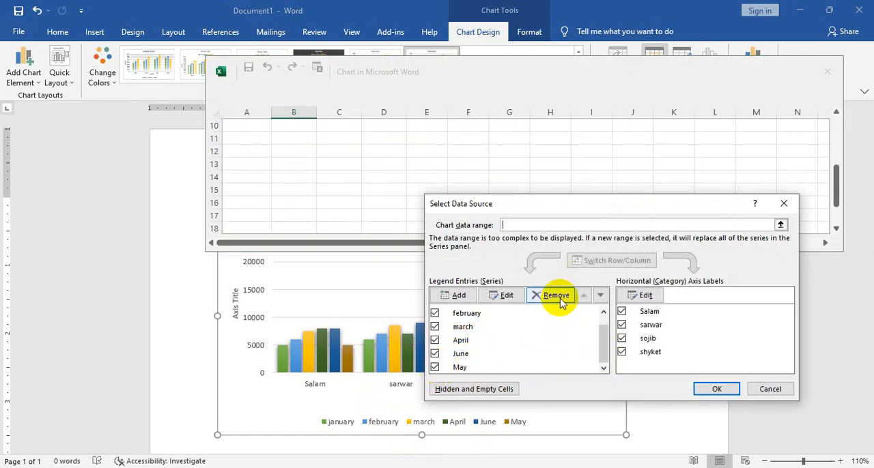
{"action": "left_click", "coordinate": [437, 370]}
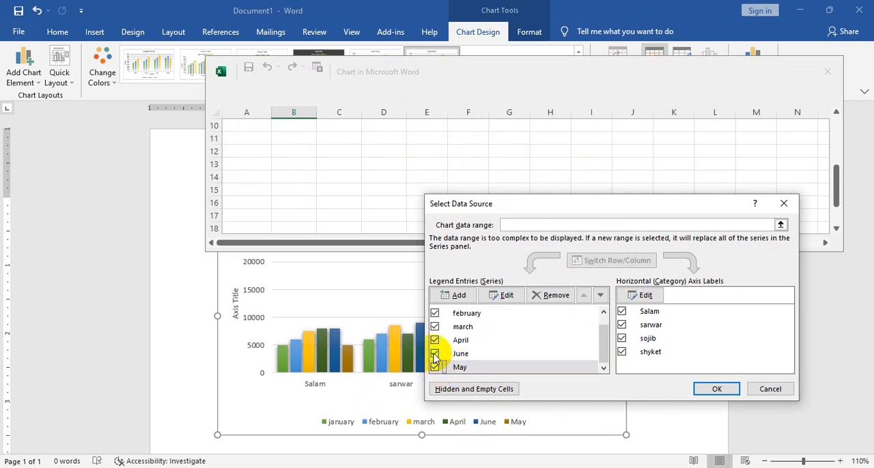
{"action": "left_click", "coordinate": [534, 355]}
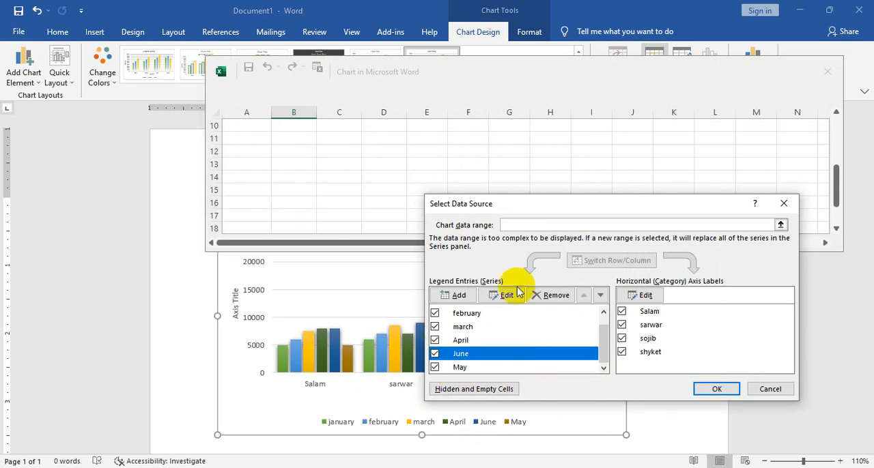
{"action": "left_click", "coordinate": [553, 298]}
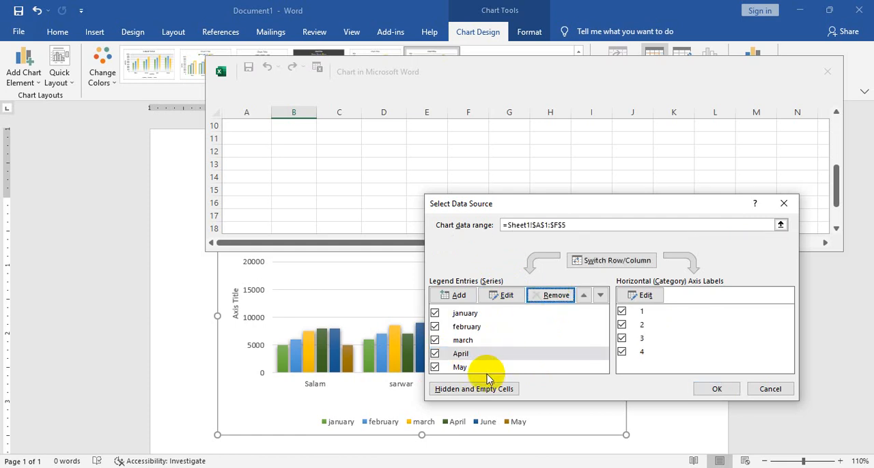
Add a series named from the June header with values Sheet1!$G$2:$G$5, apply the data source settings, and close the data sheet
{"action": "left_click", "coordinate": [473, 367]}
{"action": "left_click", "coordinate": [456, 295]}
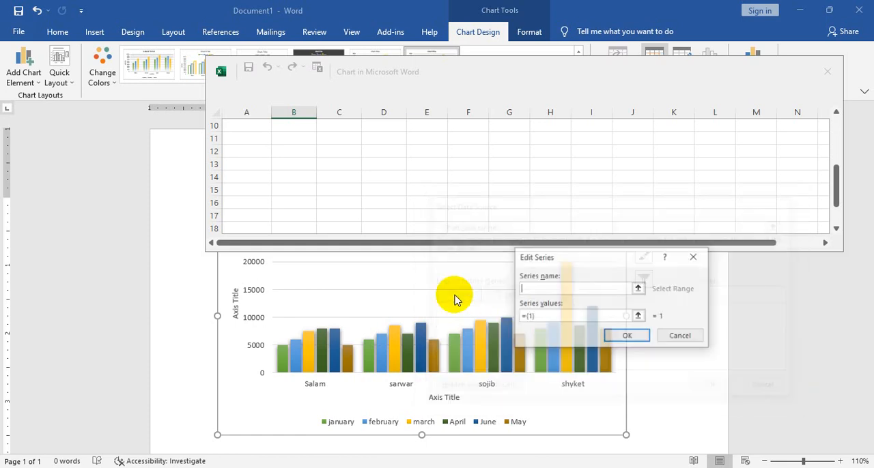
{"action": "scroll", "coordinate": [455, 203], "scroll_direction": "up", "scroll_amount": 3}
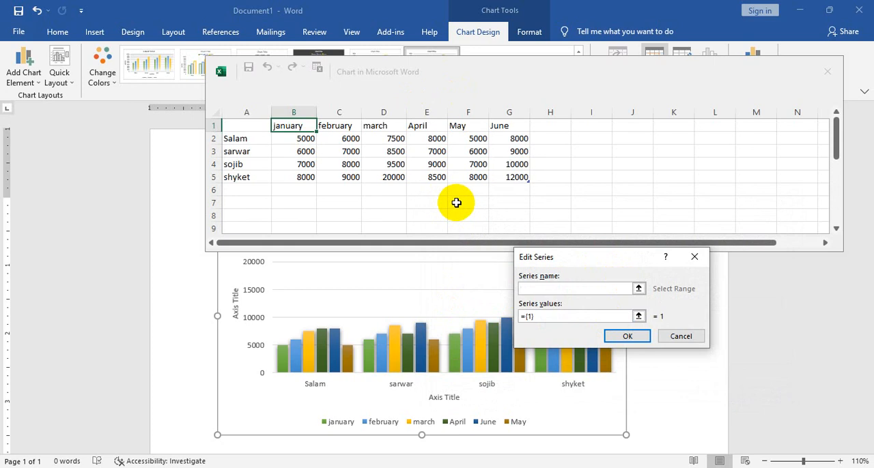
{"action": "left_click", "coordinate": [522, 131]}
{"action": "left_click", "coordinate": [639, 317]}
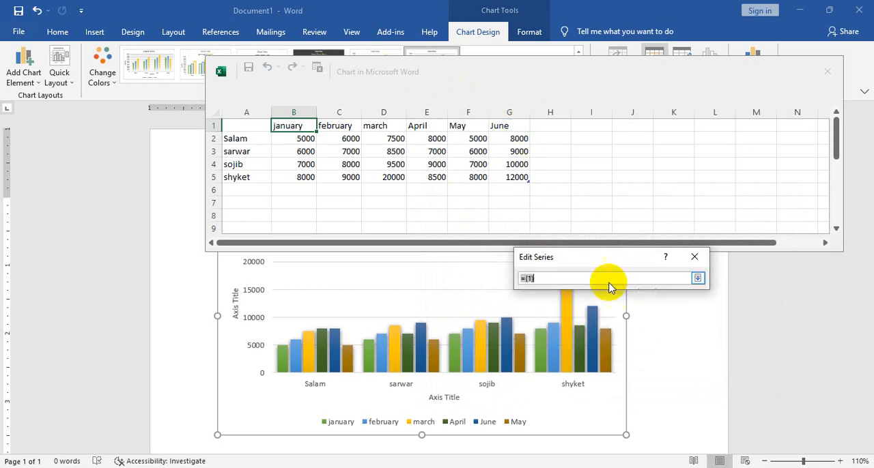
{"action": "left_click_drag", "start_coordinate": [514, 138], "coordinate": [512, 166]}
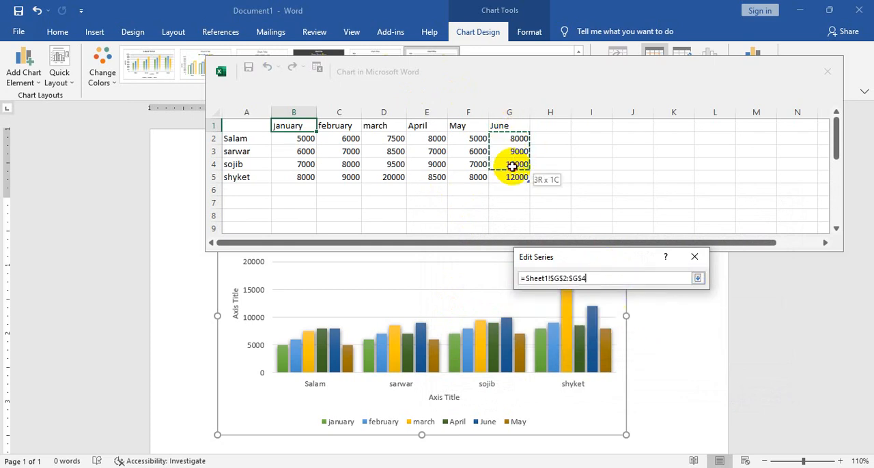
{"action": "left_click", "coordinate": [697, 278]}
{"action": "left_click", "coordinate": [625, 336]}
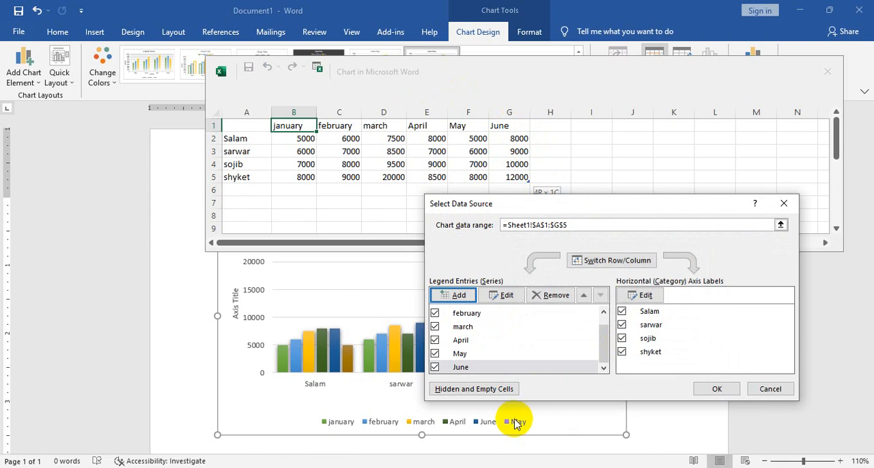
{"action": "left_click", "coordinate": [716, 387]}
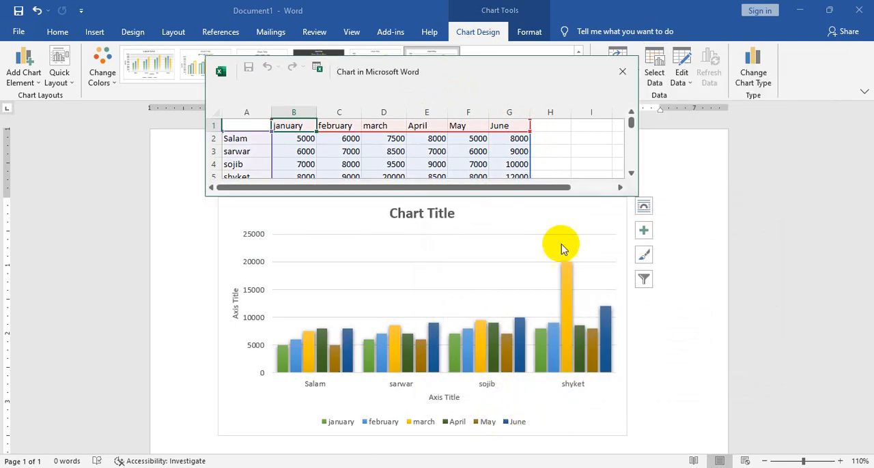
{"action": "left_click", "coordinate": [623, 72]}
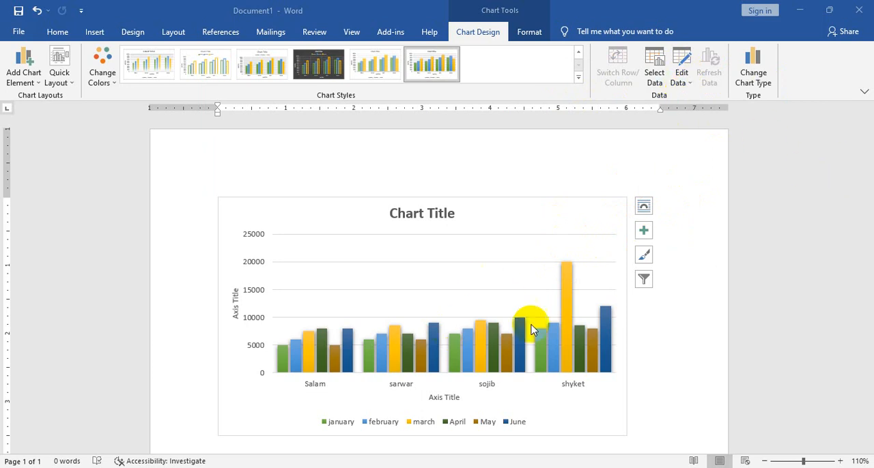
Change the clustered column chart to a line chart with markers and apply the fifth chart style to it
{"action": "left_click", "coordinate": [747, 73]}
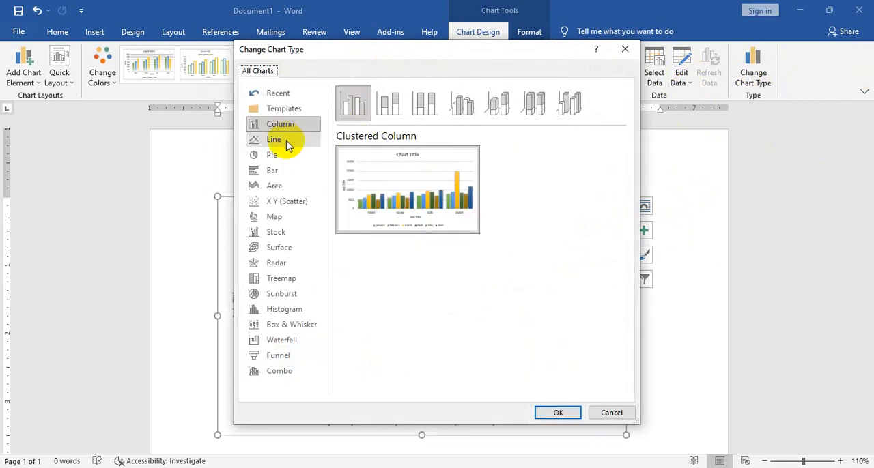
{"action": "left_click", "coordinate": [287, 144]}
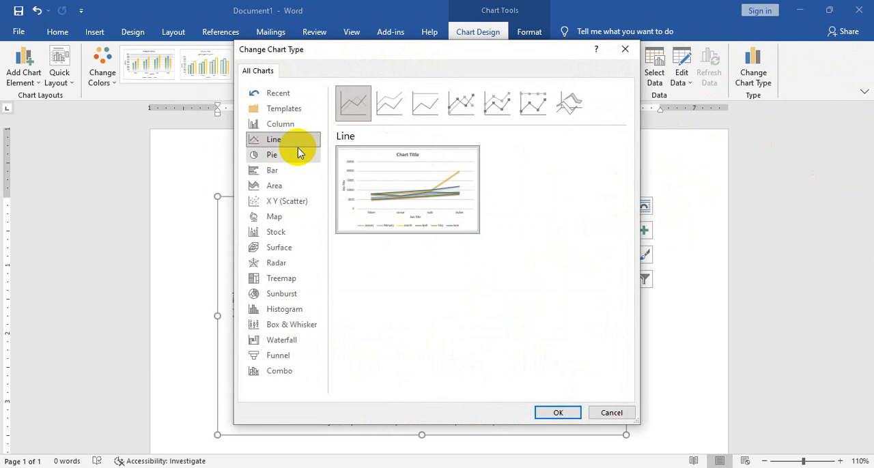
{"action": "left_click", "coordinate": [464, 105]}
{"action": "left_click", "coordinate": [557, 413]}
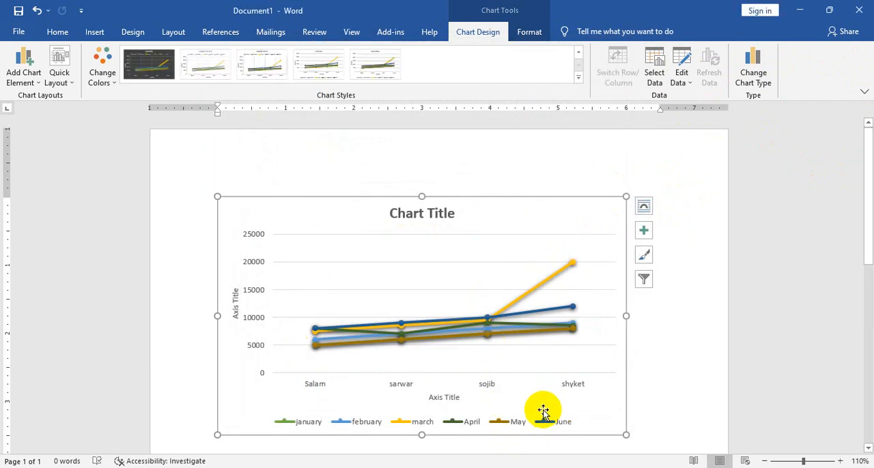
{"action": "left_click", "coordinate": [109, 79]}
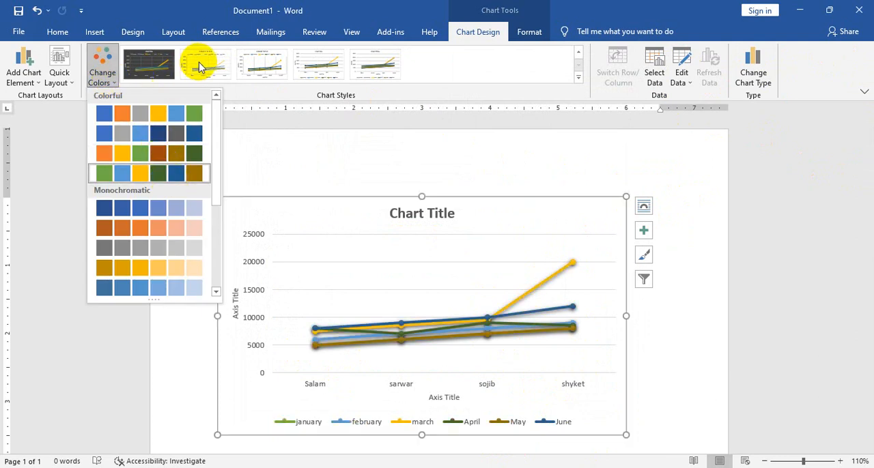
{"action": "left_click", "coordinate": [369, 75]}
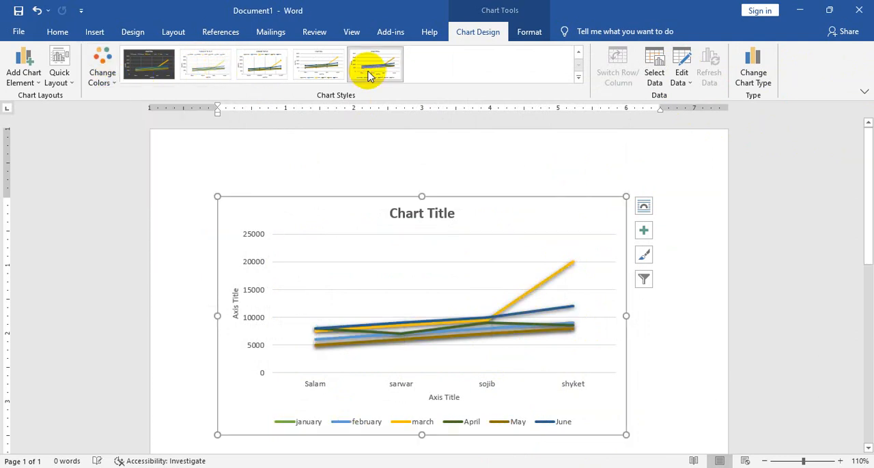
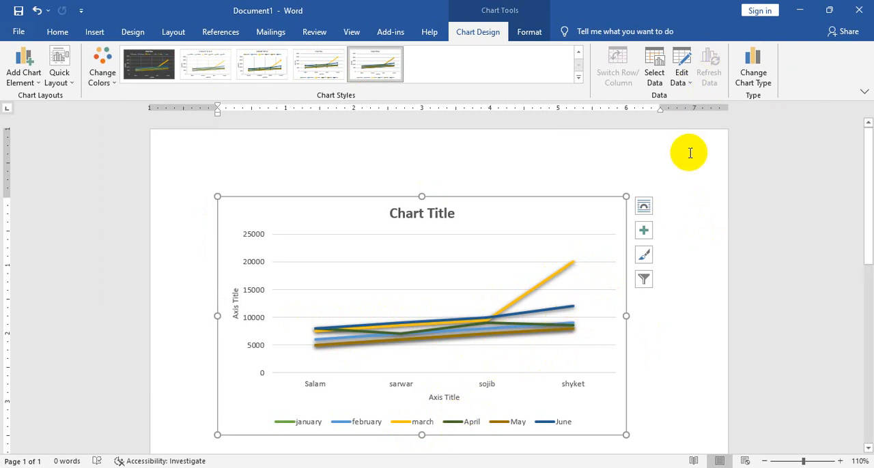
Open the formatting options for the chart area and give it a pattern fill of small sparse dots
{"action": "left_click", "coordinate": [533, 32]}
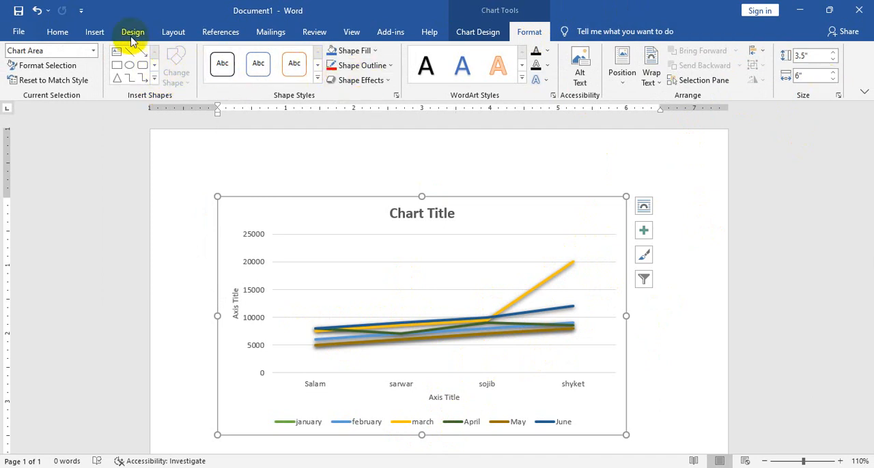
{"action": "left_click", "coordinate": [54, 71]}
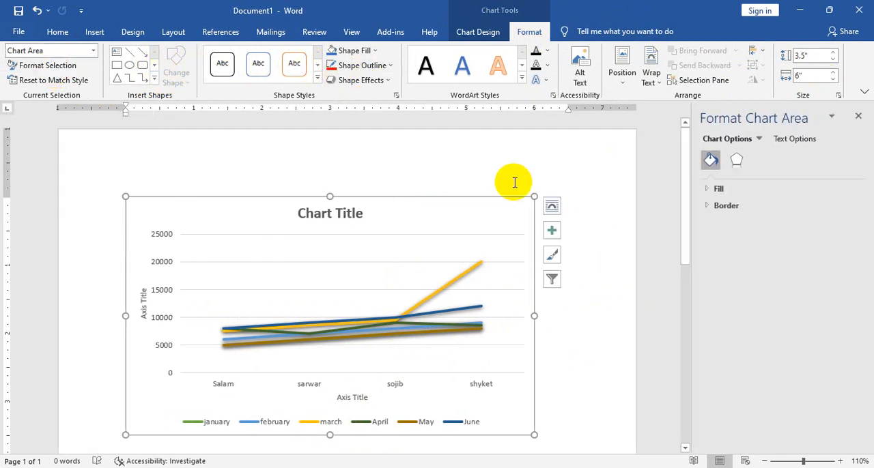
{"action": "left_click", "coordinate": [708, 190]}
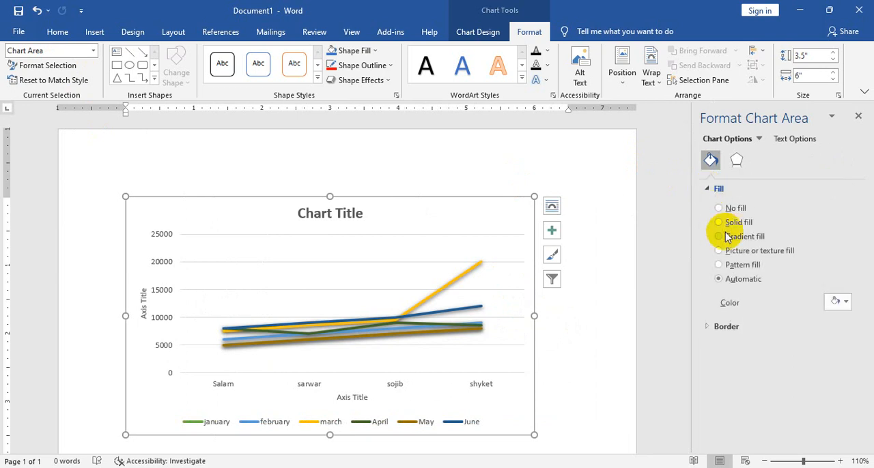
{"action": "left_click", "coordinate": [722, 266]}
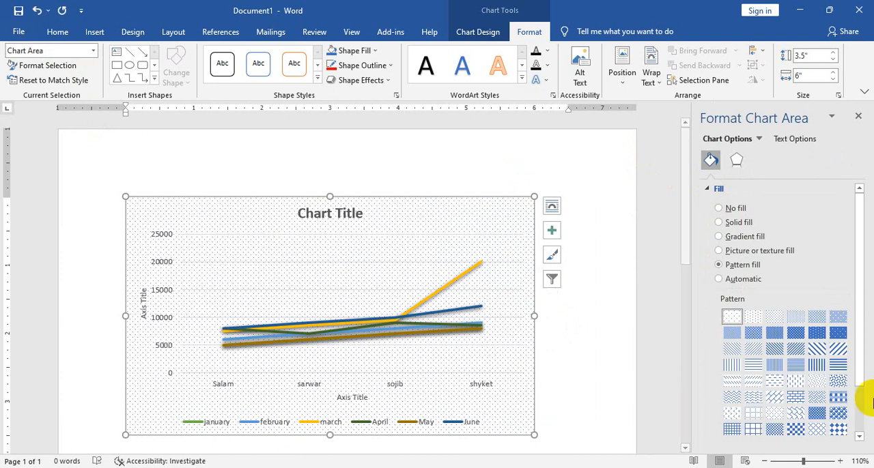
Switch the chart area to a picture or texture fill and apply the pink paper-like texture
{"action": "left_click", "coordinate": [841, 333]}
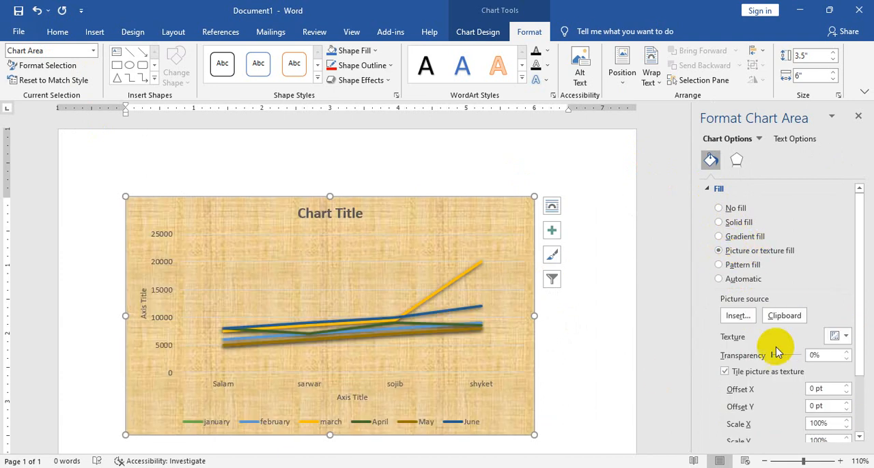
{"action": "left_click", "coordinate": [841, 337]}
{"action": "left_click", "coordinate": [731, 259]}
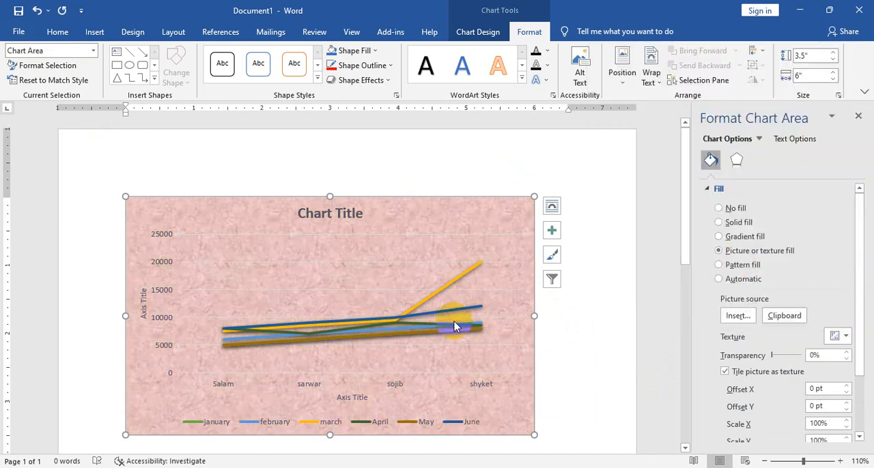
Fill the chart area with the picture Ad.jpg from the Desktop folder, and set the fill to No fill
{"action": "left_click", "coordinate": [734, 316]}
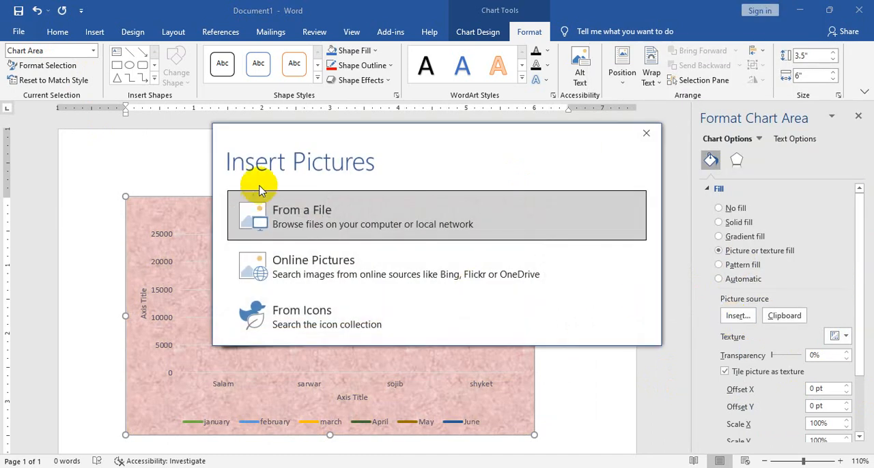
{"action": "left_click", "coordinate": [312, 213]}
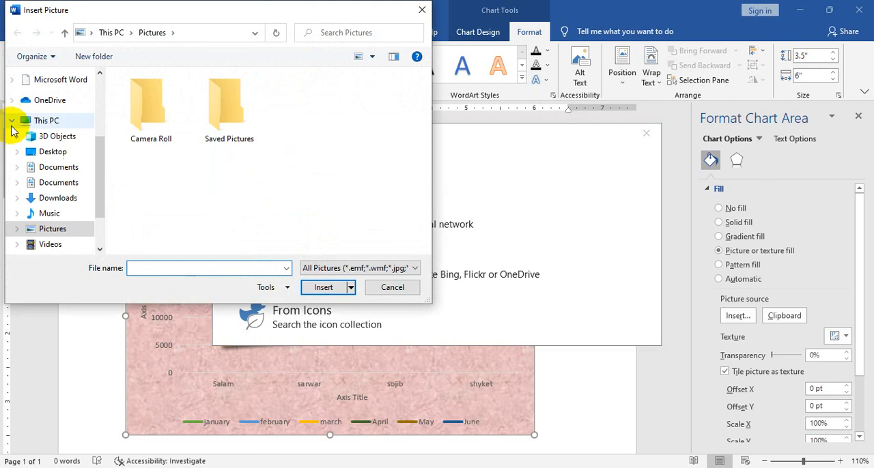
{"action": "left_click", "coordinate": [51, 169]}
{"action": "scroll", "coordinate": [365, 147], "scroll_direction": "down", "scroll_amount": 5}
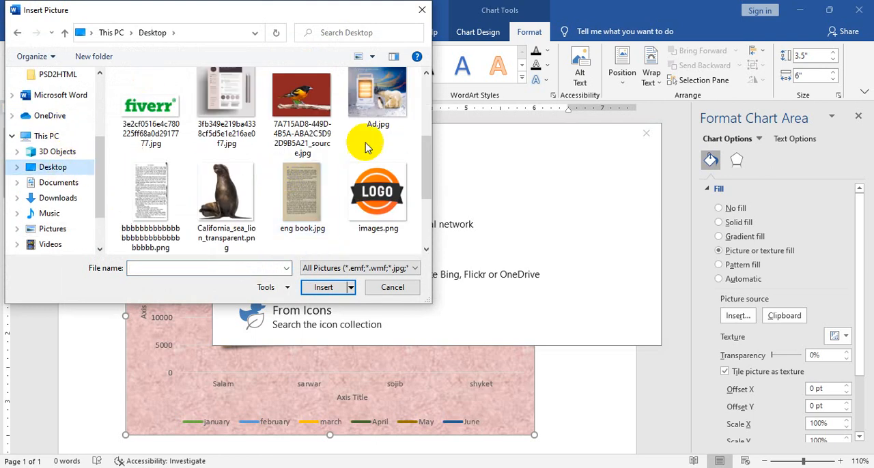
{"action": "left_click", "coordinate": [374, 154]}
{"action": "left_click", "coordinate": [323, 288]}
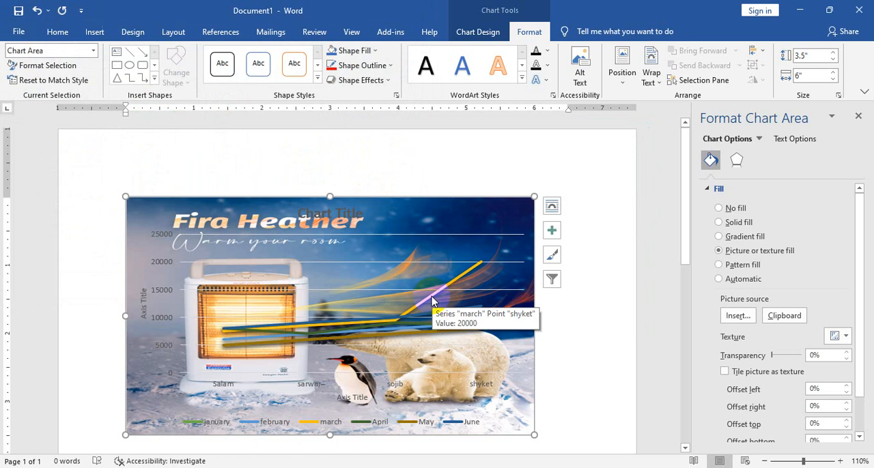
{"action": "left_click", "coordinate": [736, 209]}
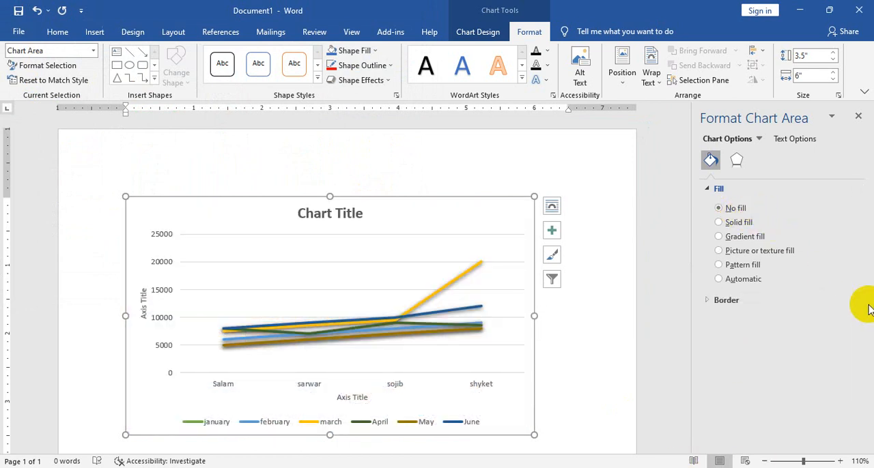
Select the Chart Title element of the chart and apply a gradient fill to it
{"action": "left_click", "coordinate": [93, 51]}
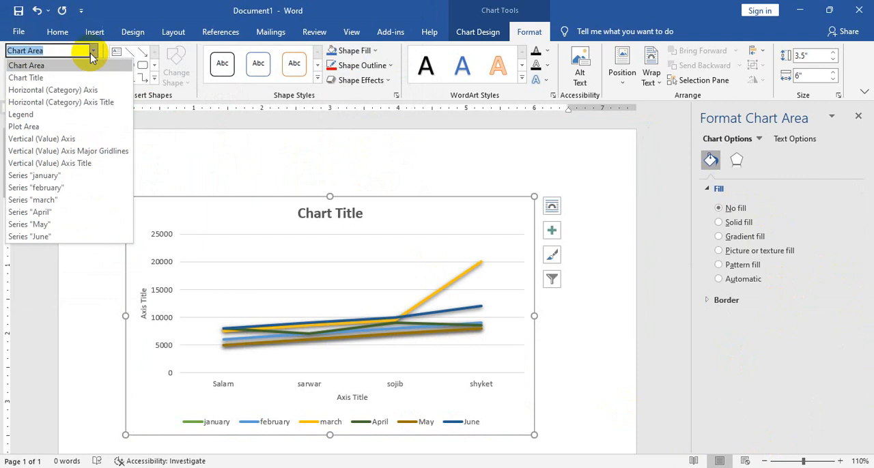
{"action": "left_click", "coordinate": [223, 159]}
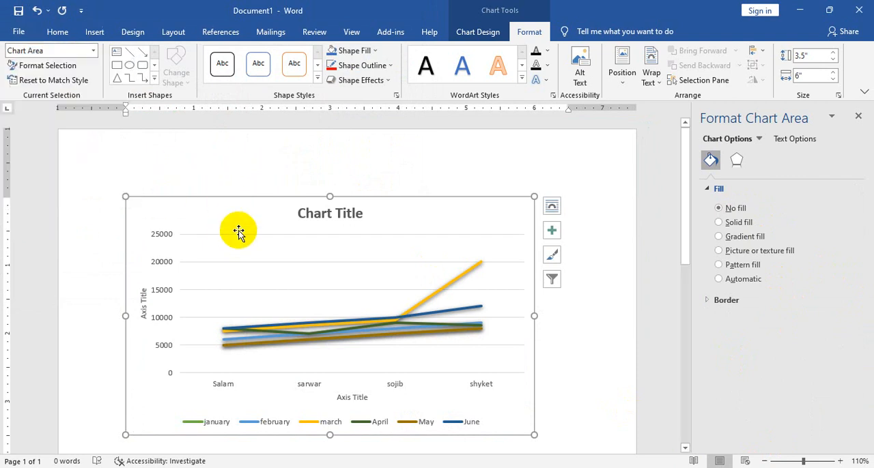
{"action": "left_click", "coordinate": [93, 52]}
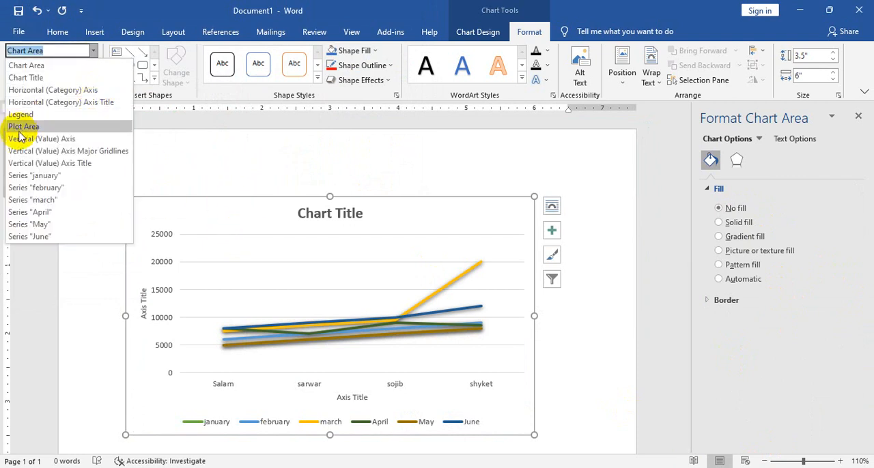
{"action": "left_click", "coordinate": [43, 80]}
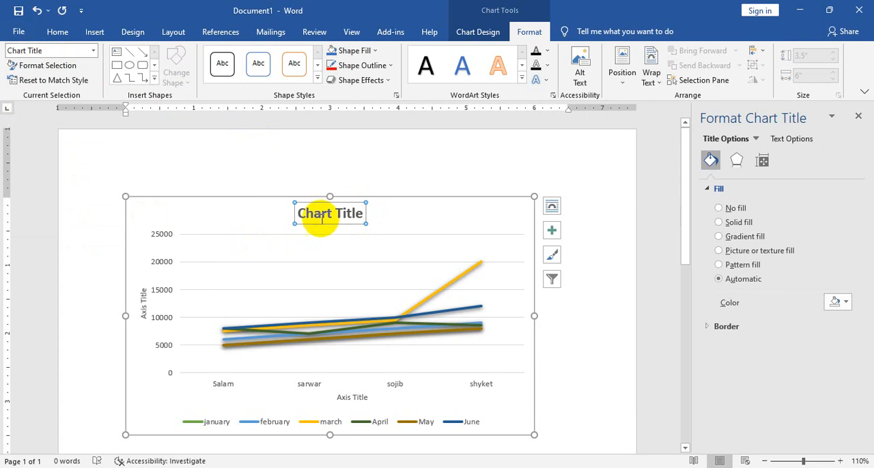
{"action": "left_click", "coordinate": [735, 243]}
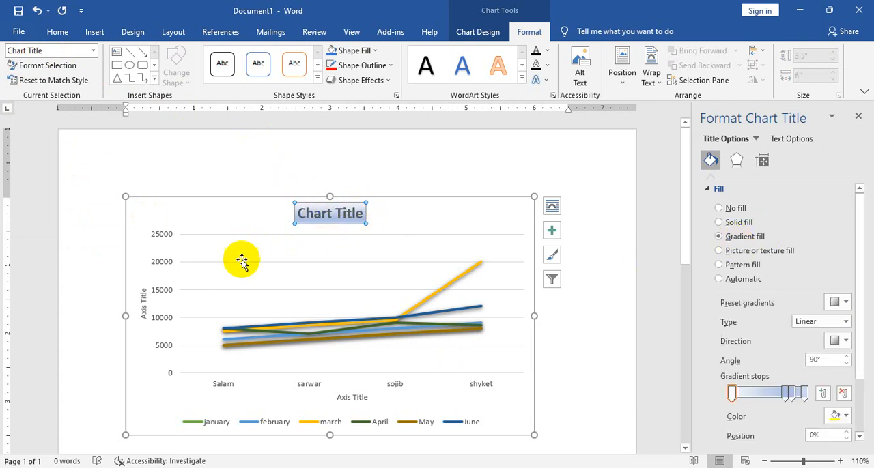
Change the chart title to a dense dotted pattern fill with a red foreground and close the formatting pane
{"action": "left_click", "coordinate": [736, 266]}
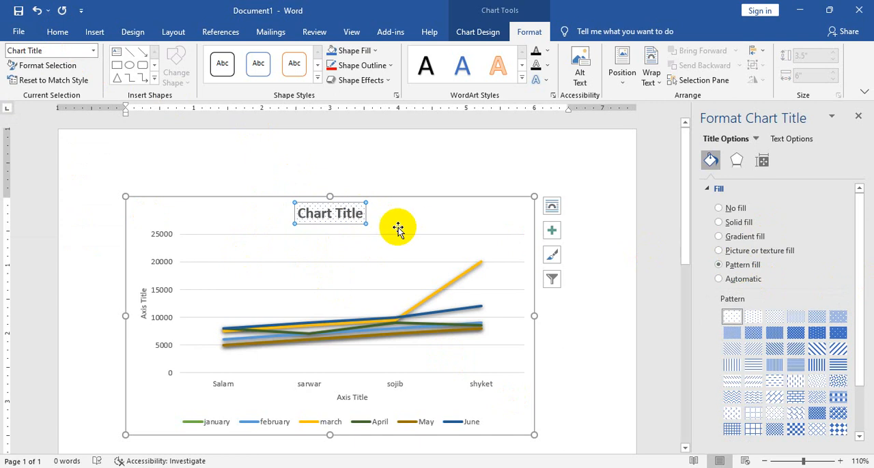
{"action": "scroll", "coordinate": [799, 389], "scroll_direction": "down", "scroll_amount": 2}
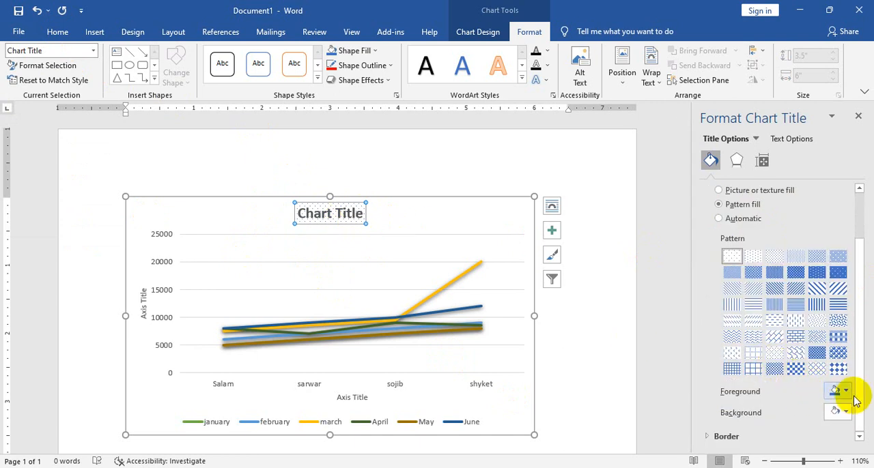
{"action": "left_click", "coordinate": [841, 393]}
{"action": "left_click", "coordinate": [776, 363]}
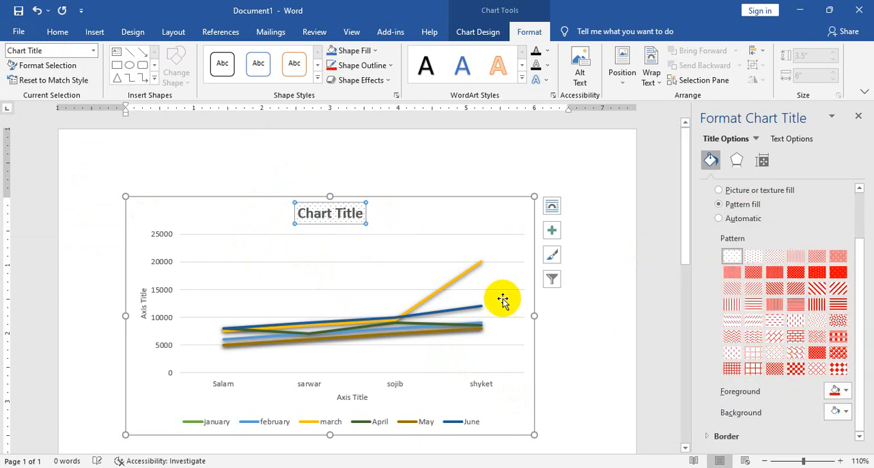
{"action": "left_click", "coordinate": [818, 273]}
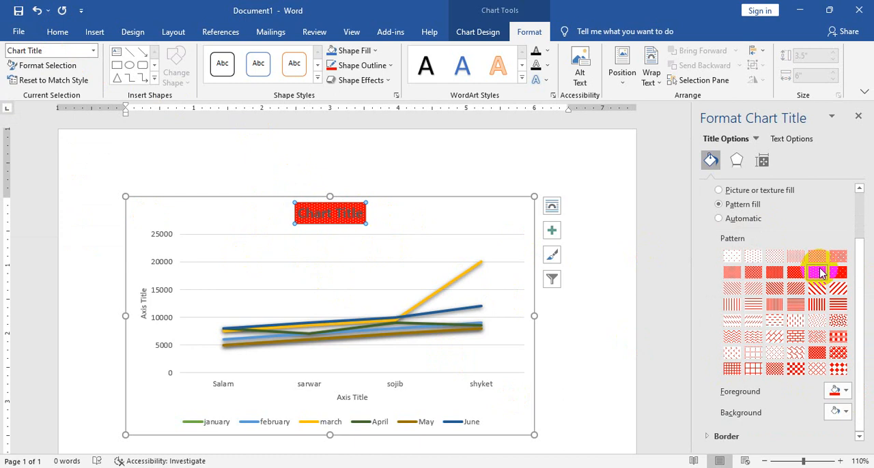
{"action": "left_click", "coordinate": [858, 116]}
Undo the chart title fills and the No fill change, and reset the chart area to match its style
{"action": "left_click", "coordinate": [93, 51]}
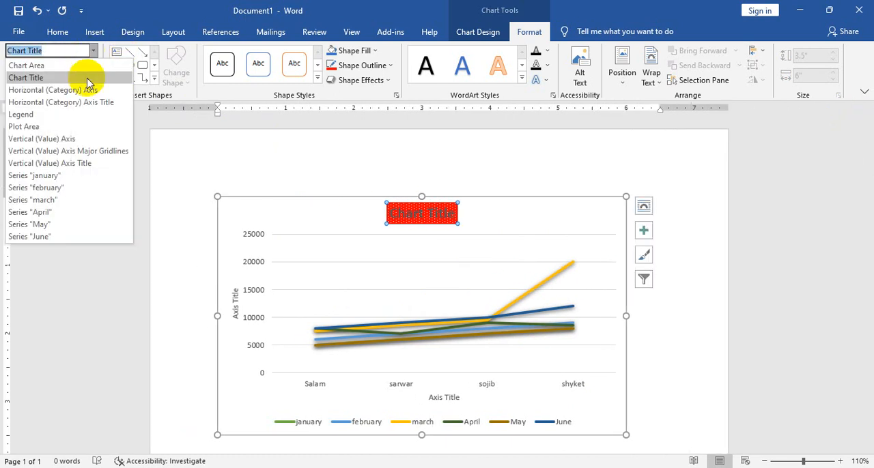
{"action": "left_click", "coordinate": [35, 66]}
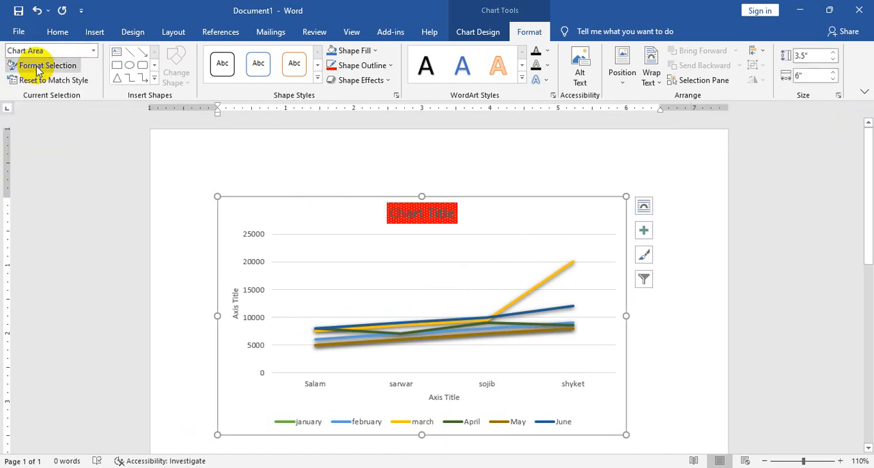
{"action": "left_click", "coordinate": [37, 12]}
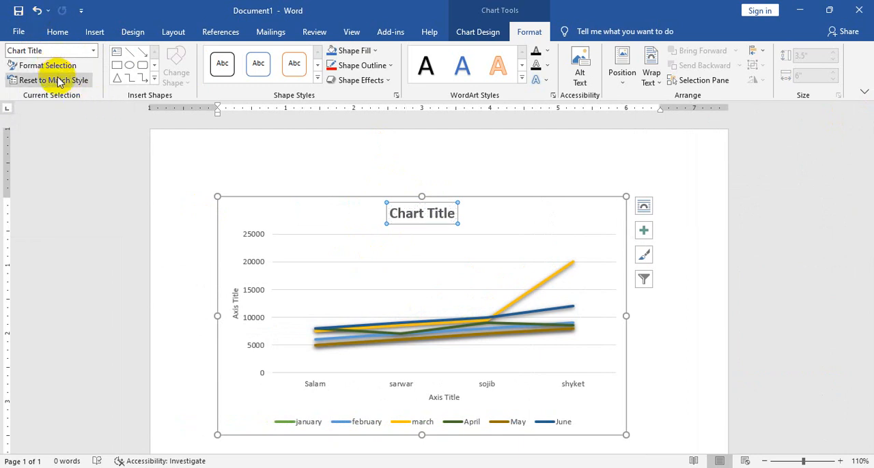
{"action": "left_click", "coordinate": [41, 10]}
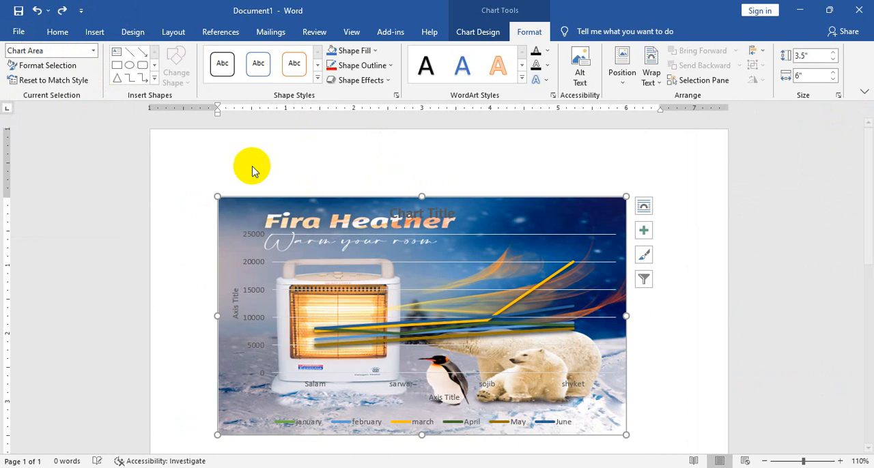
{"action": "left_click", "coordinate": [35, 81]}
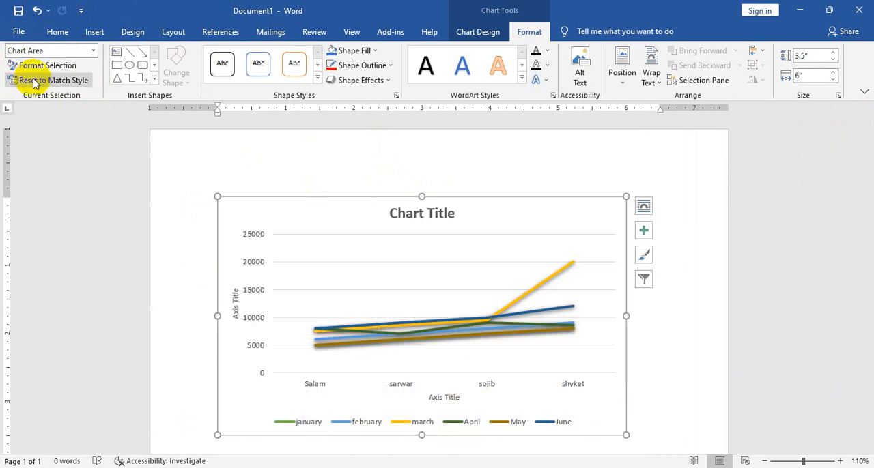
Draw a triangle about 0.57" wide and 0.38" high inside the chart, to the right of the chart title
{"action": "left_click", "coordinate": [116, 79]}
{"action": "left_click_drag", "start_coordinate": [525, 202], "coordinate": [565, 227]}
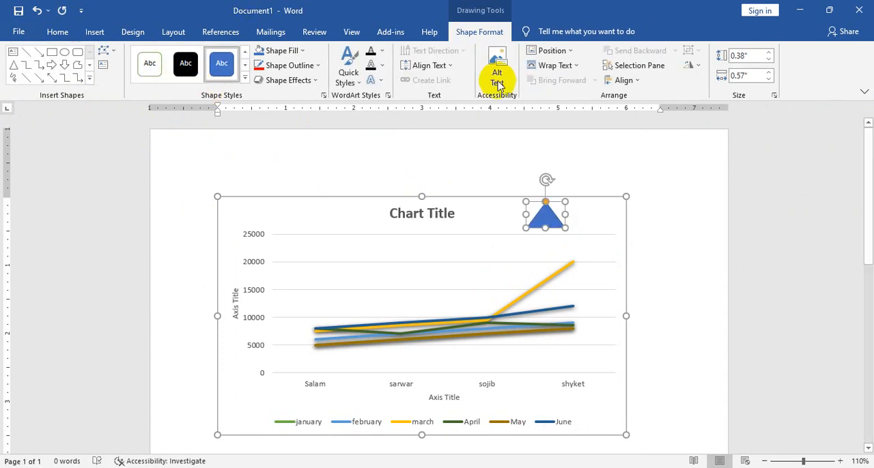
{"action": "left_click", "coordinate": [469, 221]}
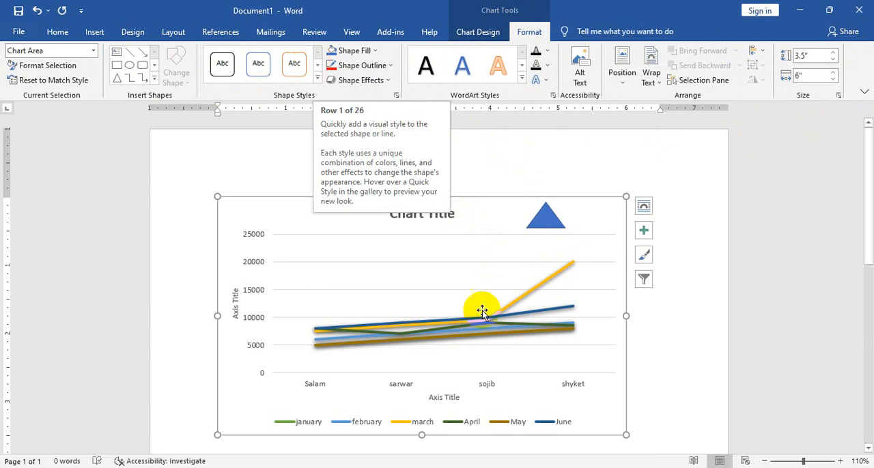
Select the march series line and set its shape fill to red
{"action": "left_click", "coordinate": [560, 274]}
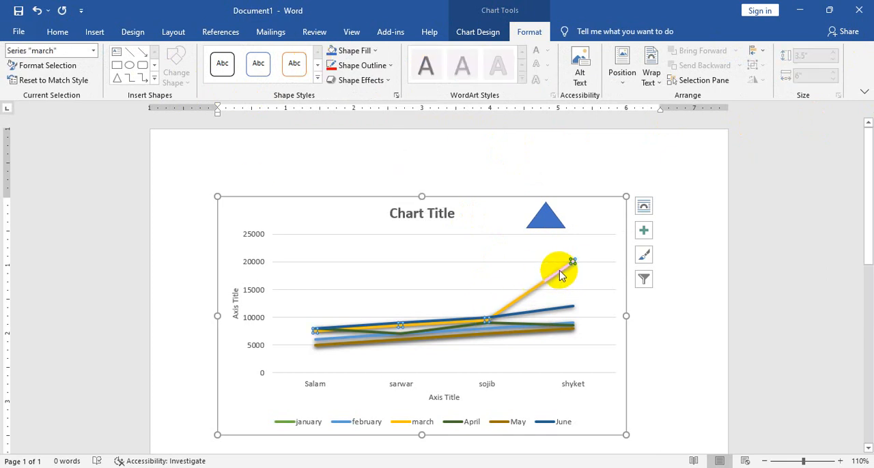
{"action": "left_click", "coordinate": [374, 52]}
{"action": "left_click", "coordinate": [339, 151]}
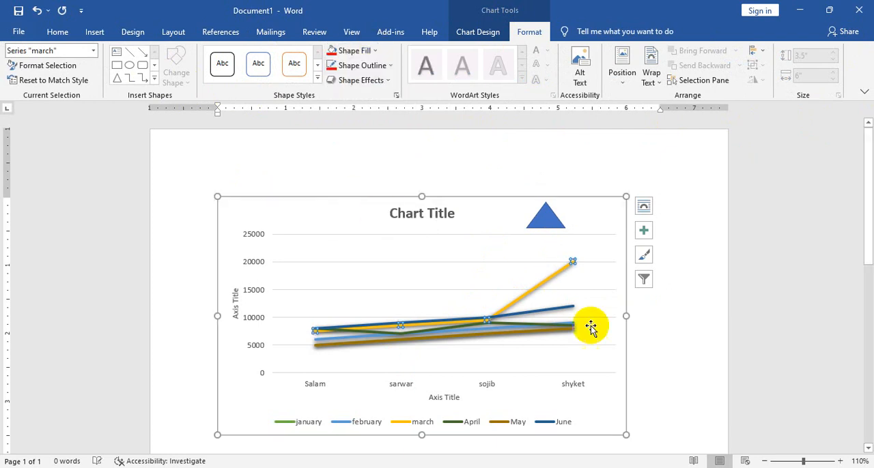
Select the shyket point of the march series and examine the shape fill and outline options available for it
{"action": "scroll", "coordinate": [566, 304], "scroll_direction": "up", "scroll_amount": 12, "text": "ctrl"}
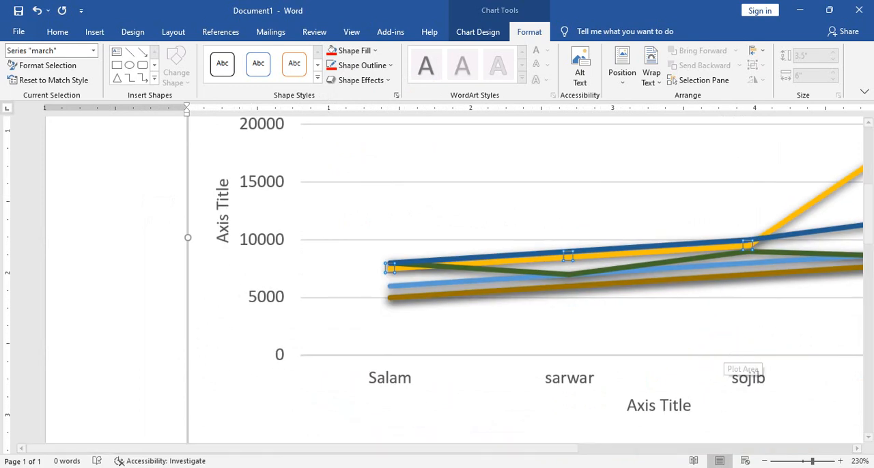
{"action": "left_click_drag", "start_coordinate": [468, 449], "coordinate": [612, 448]}
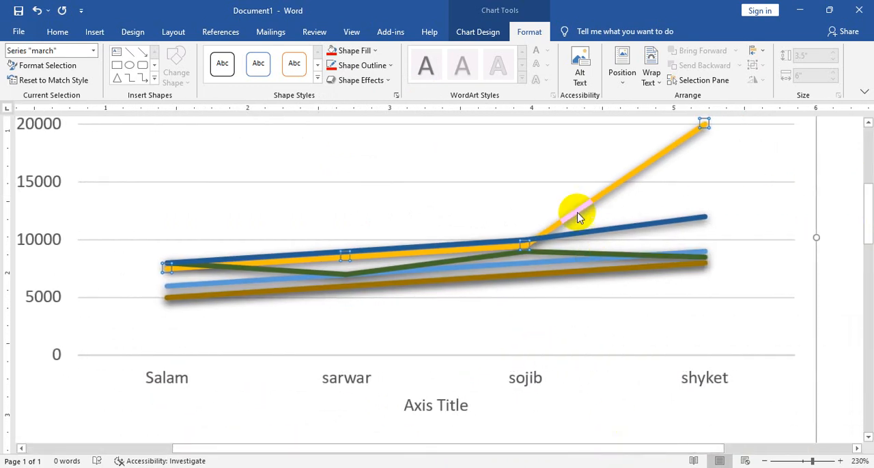
{"action": "scroll", "coordinate": [593, 210], "scroll_direction": "up", "scroll_amount": 2}
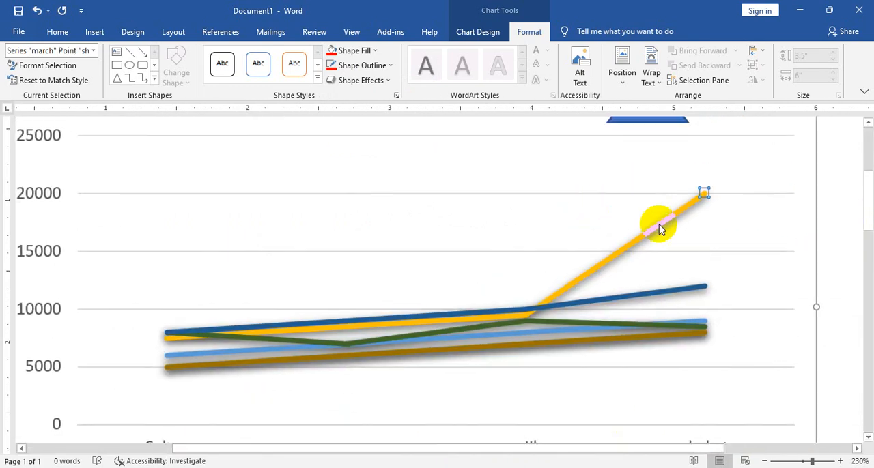
{"action": "left_click", "coordinate": [365, 71]}
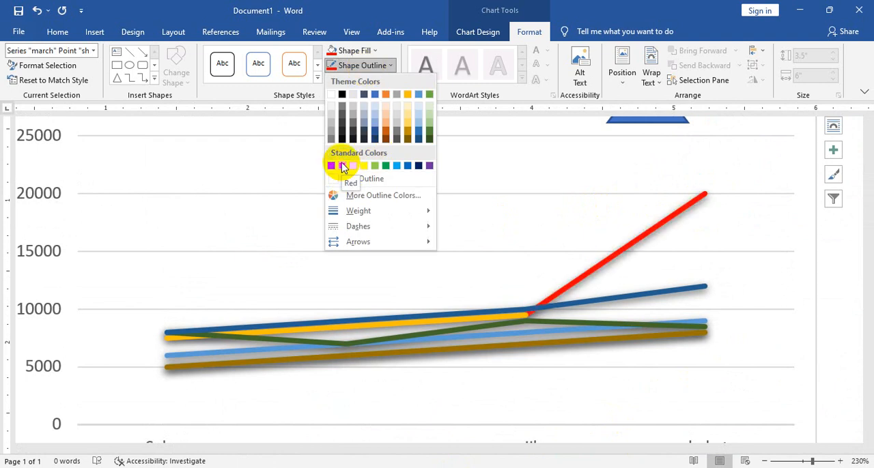
{"action": "left_click", "coordinate": [374, 51]}
{"action": "left_click", "coordinate": [382, 67]}
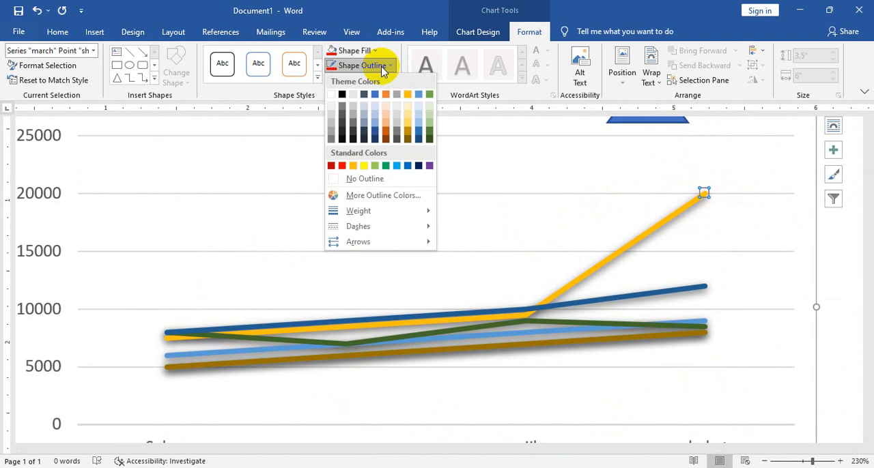
{"action": "left_click", "coordinate": [613, 258]}
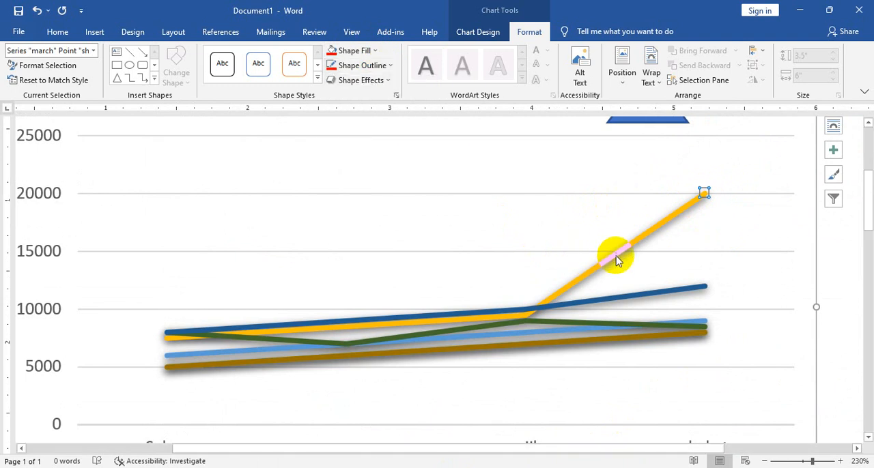
Select the June series line, set its outline to standard green, and apply the smallest gold glow variation
{"action": "left_click", "coordinate": [704, 196]}
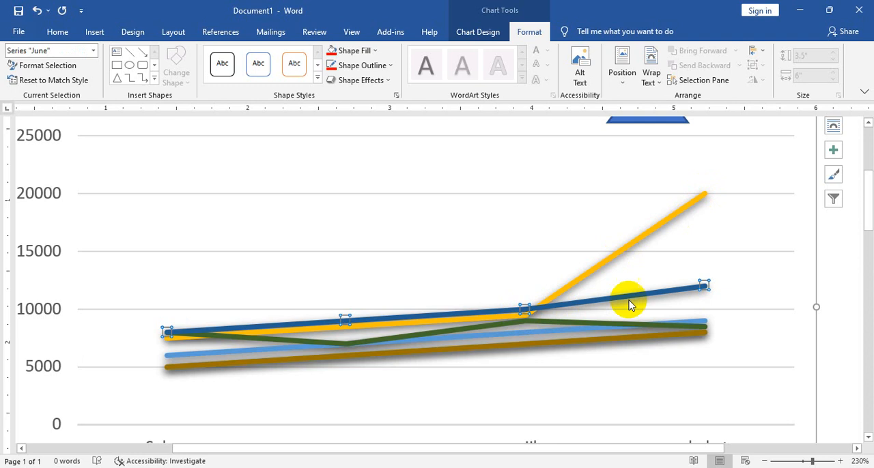
{"action": "left_click", "coordinate": [372, 65]}
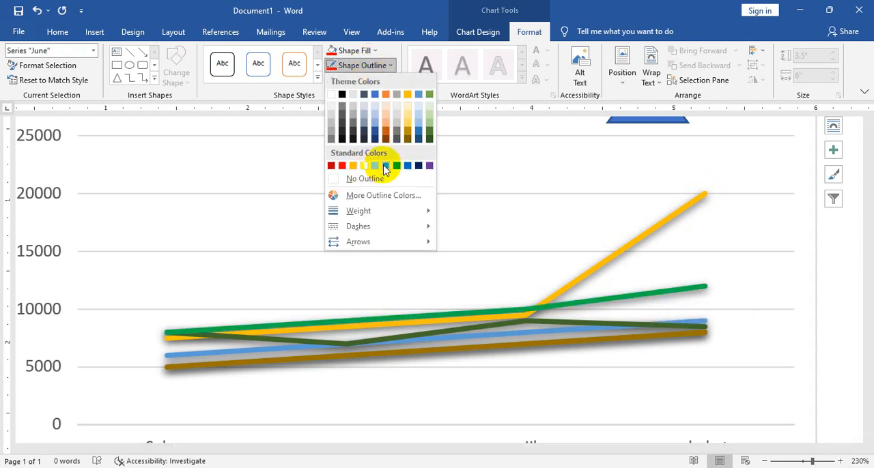
{"action": "left_click", "coordinate": [385, 167]}
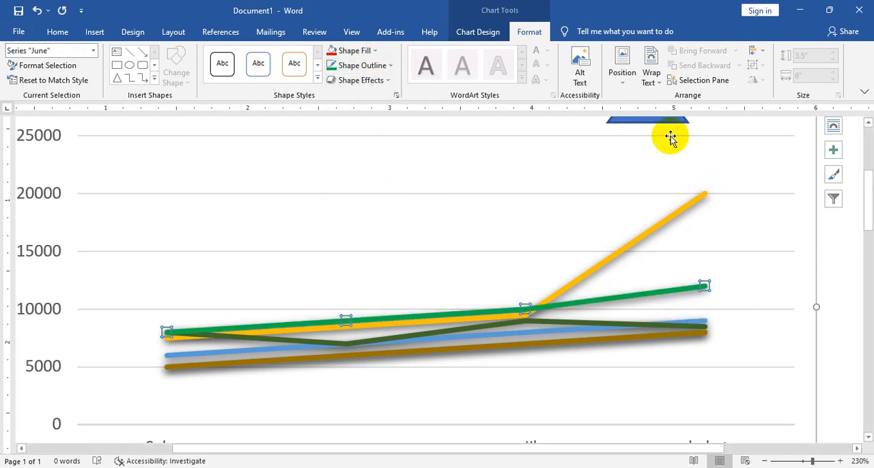
{"action": "left_click", "coordinate": [375, 80]}
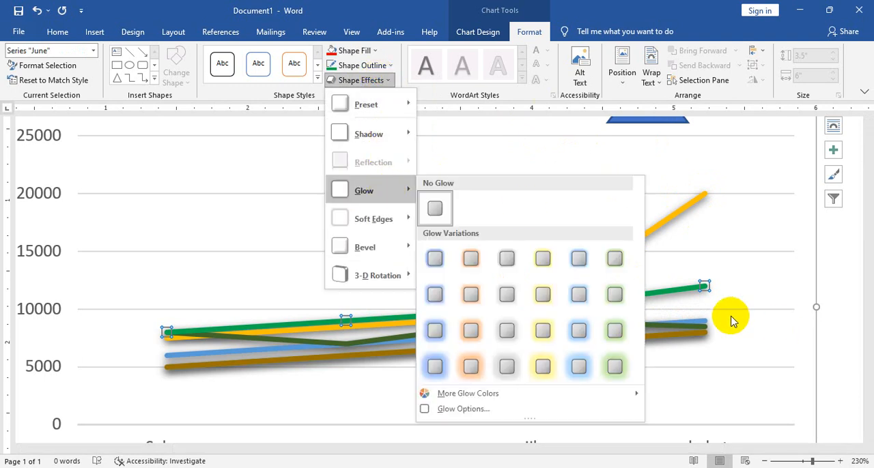
{"action": "left_click", "coordinate": [544, 261]}
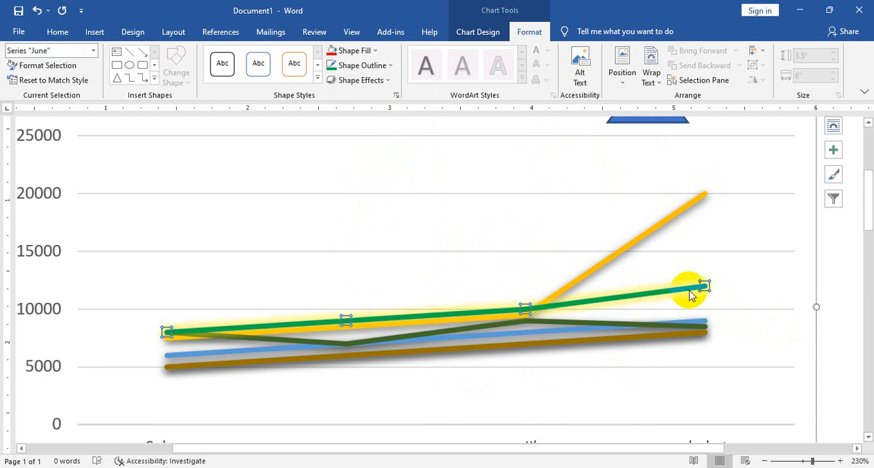
Undo the glow effect and the green outline on the June series line
{"action": "key", "text": "ctrl+z"}
{"action": "key", "text": "ctrl+z"}
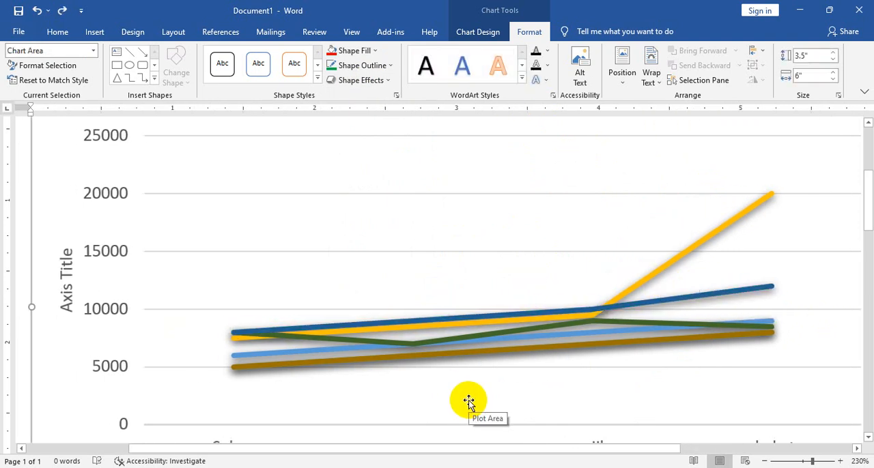
{"action": "key", "text": "ctrl"}
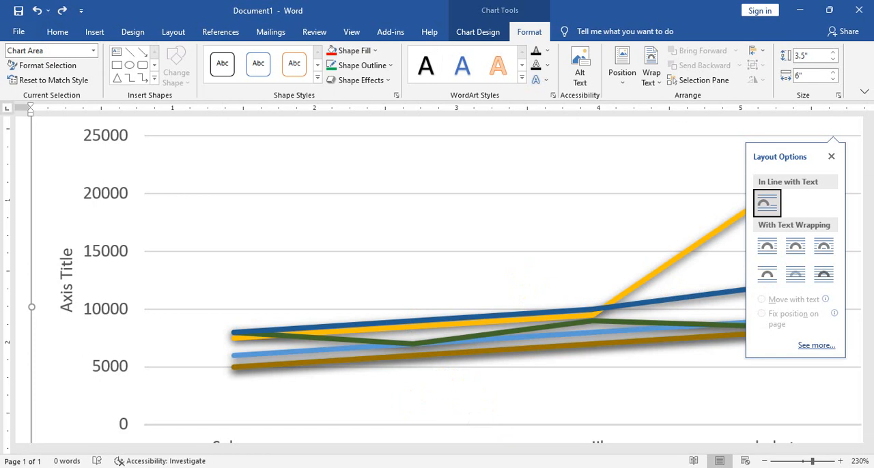